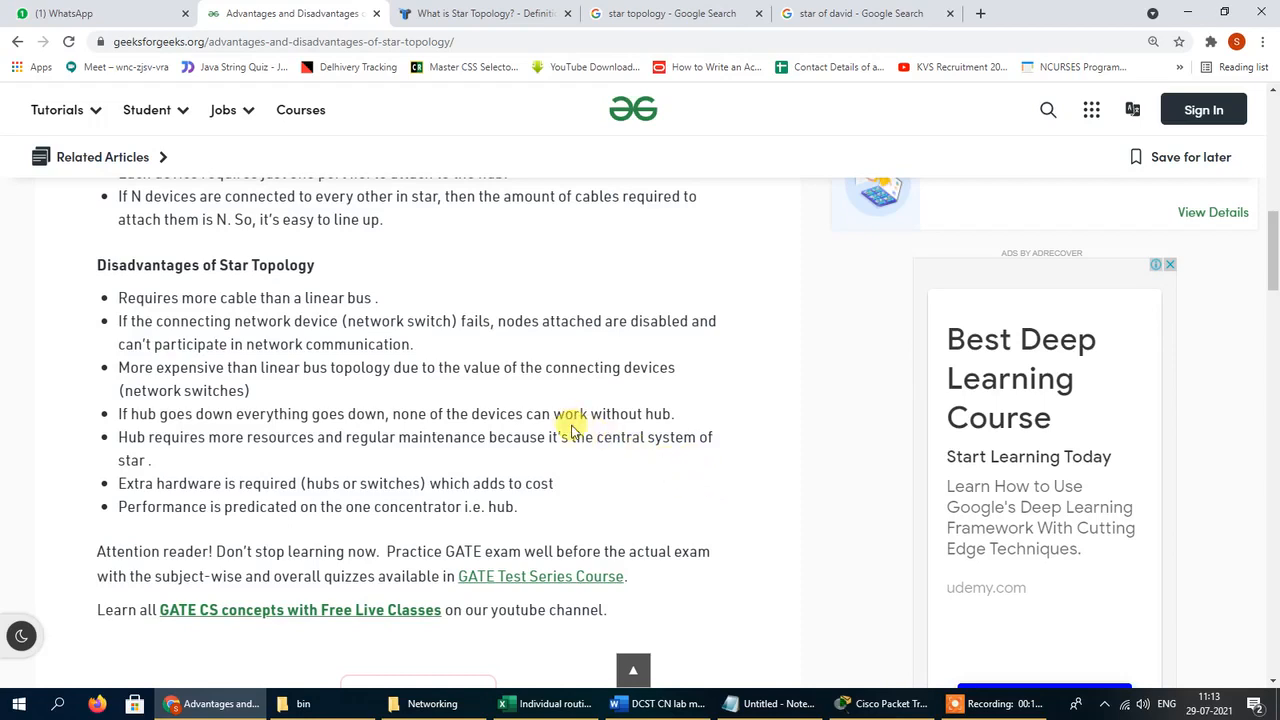
# Review the star topology article's definition, hub diagram, advantages and disadvantages.
pyautogui.scroll(-5, 572, 427)
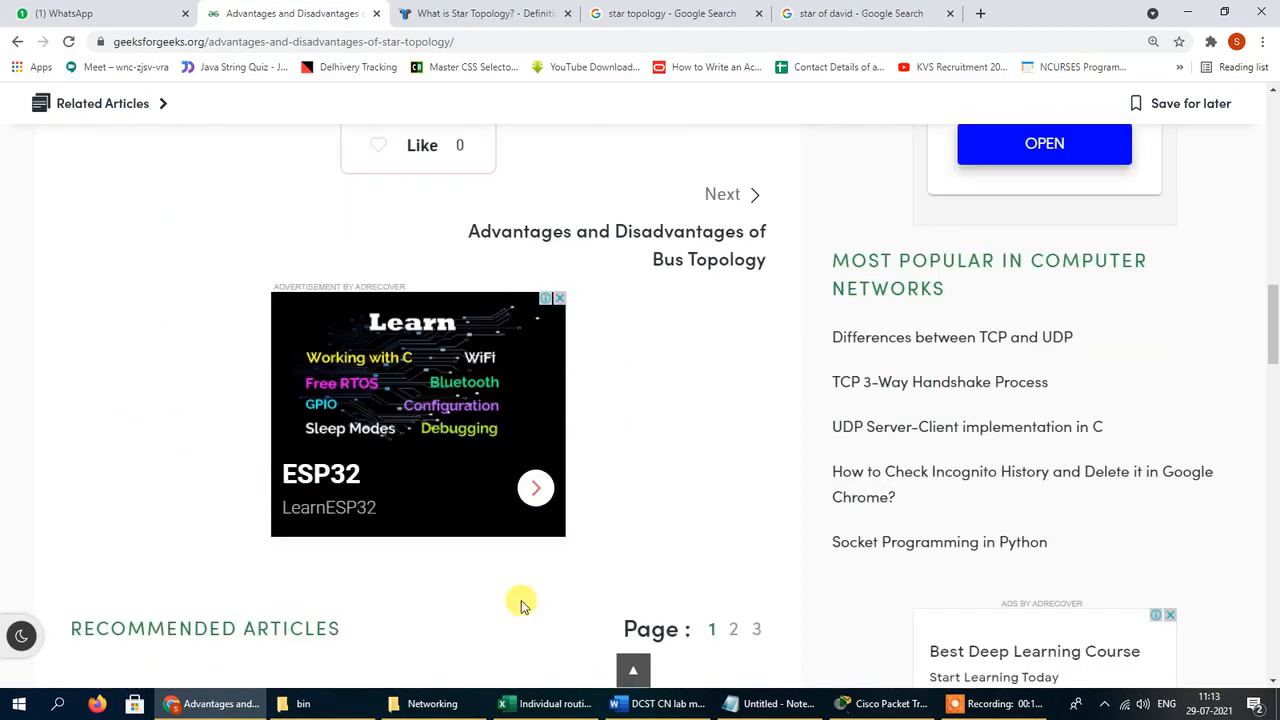
pyautogui.scroll(10, 512, 600)
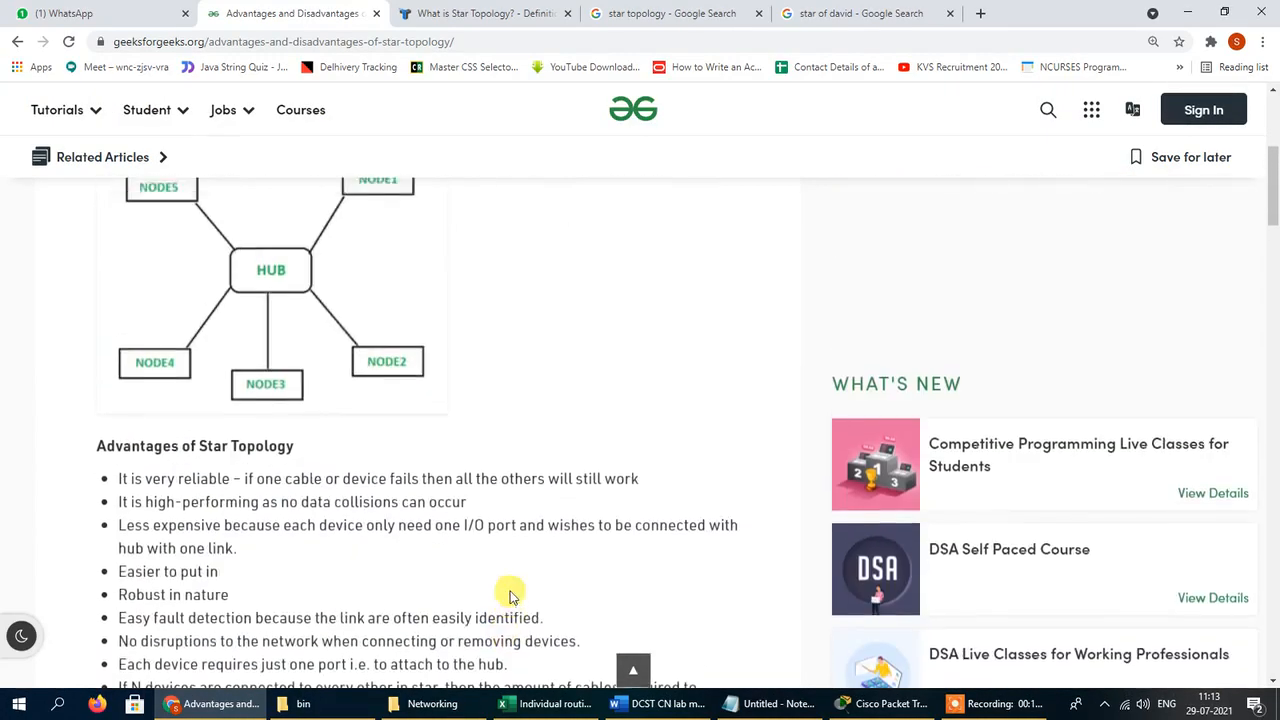
pyautogui.scroll(2, 509, 595)
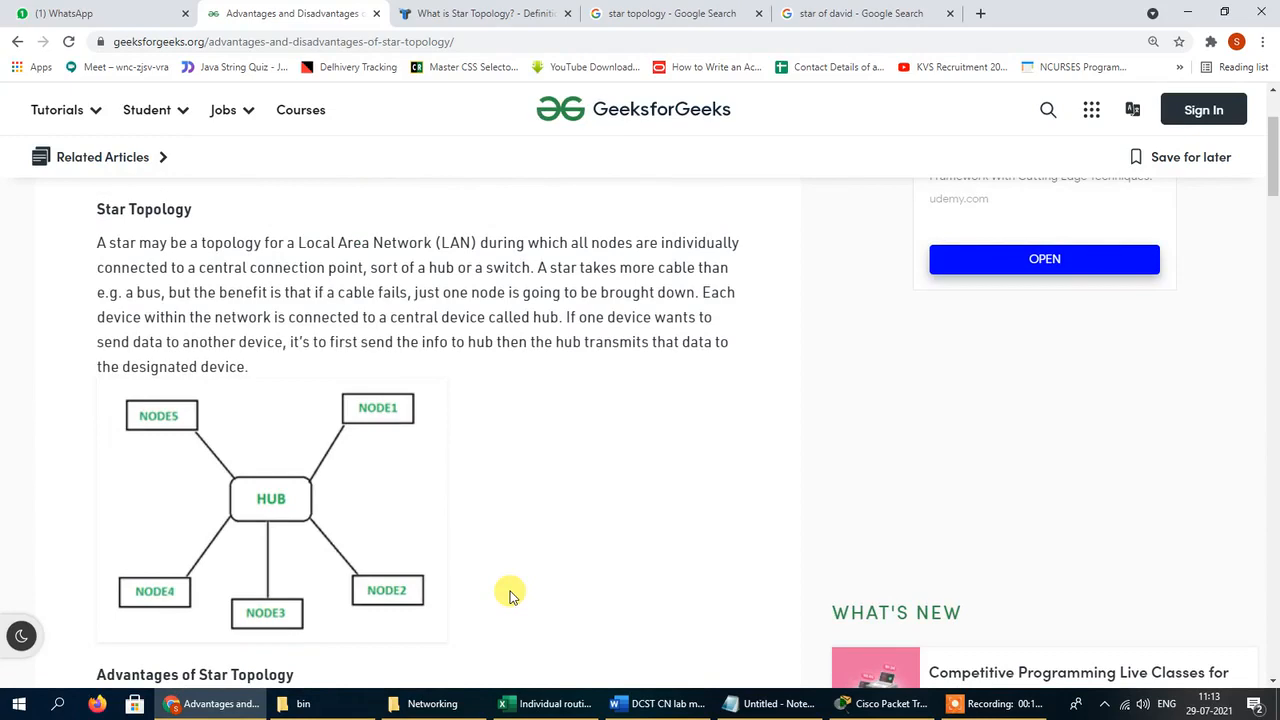
pyautogui.scroll(-3, 509, 595)
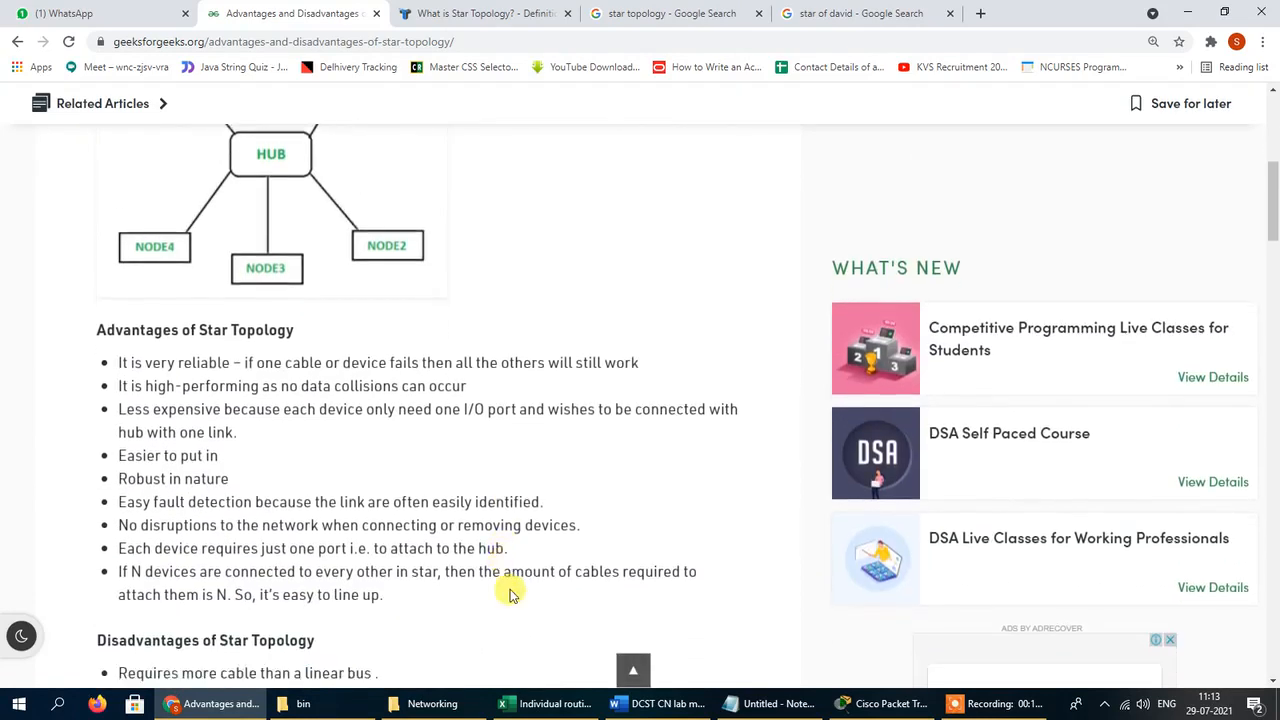
pyautogui.scroll(5, 509, 595)
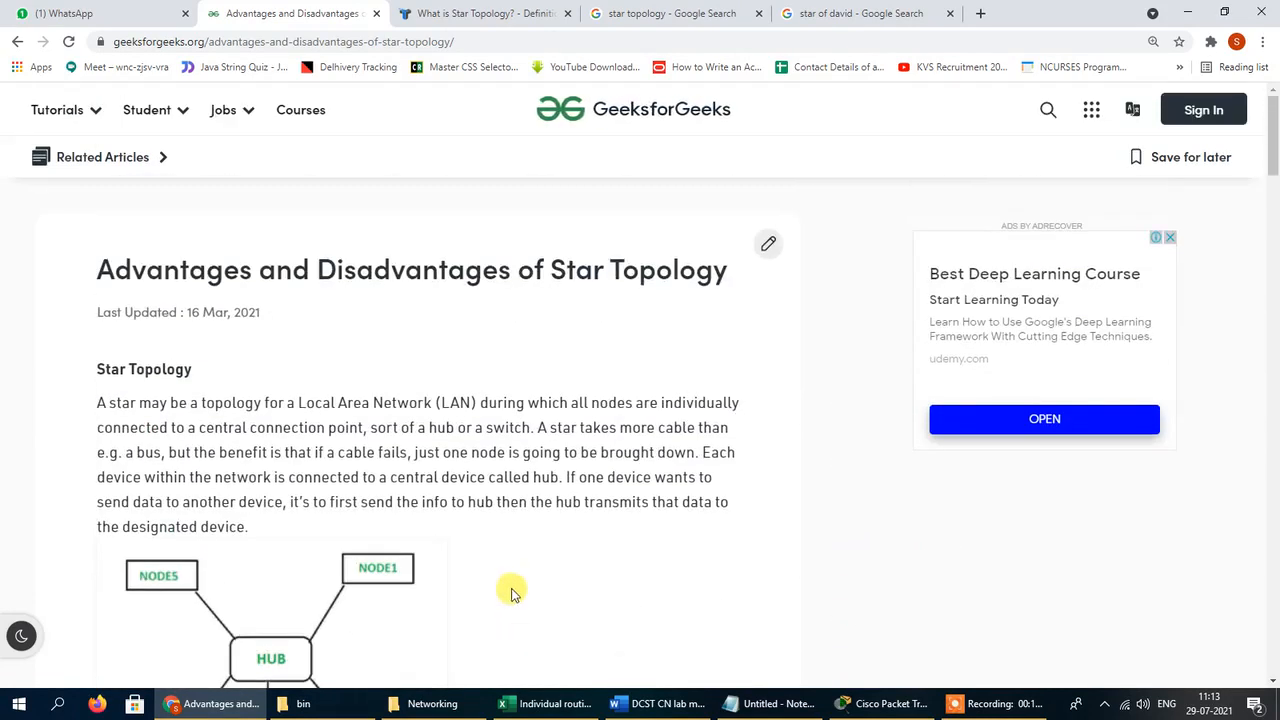
# Consult the star topology section of the Word lab manual and set the number of PCs in the Notepad task to 5.
pyautogui.click(873, 708)
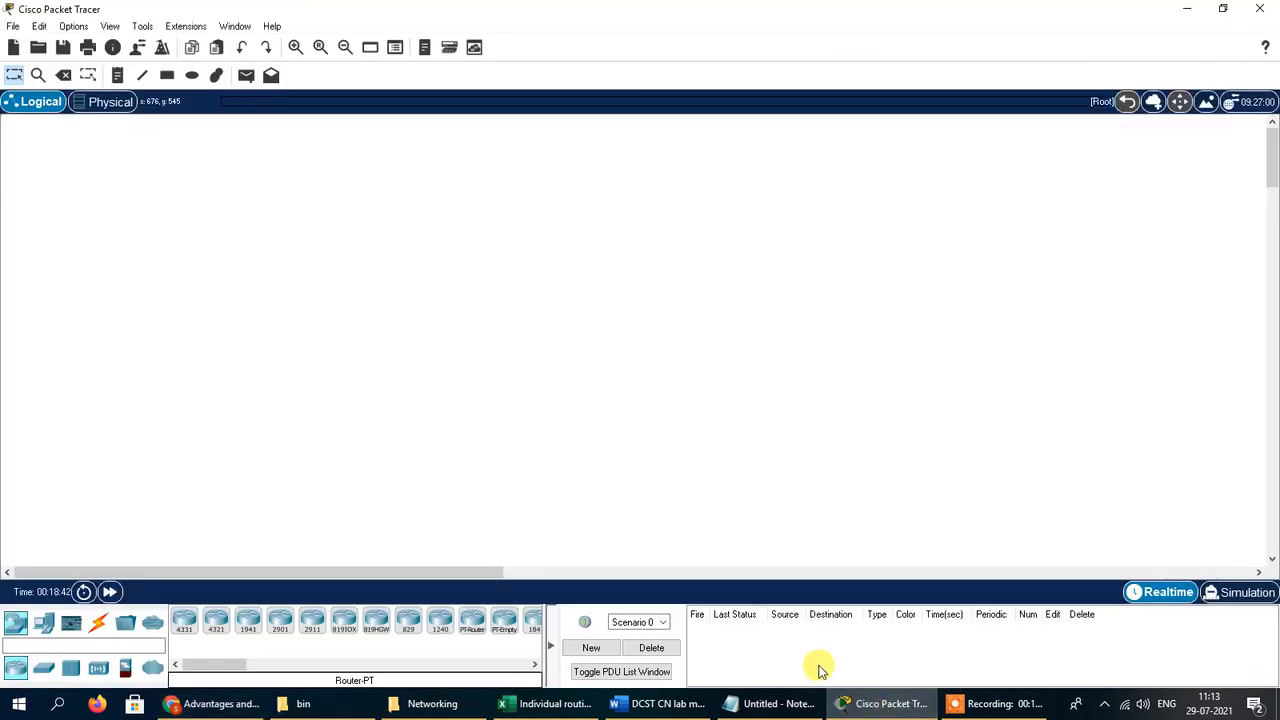
pyautogui.click(649, 704)
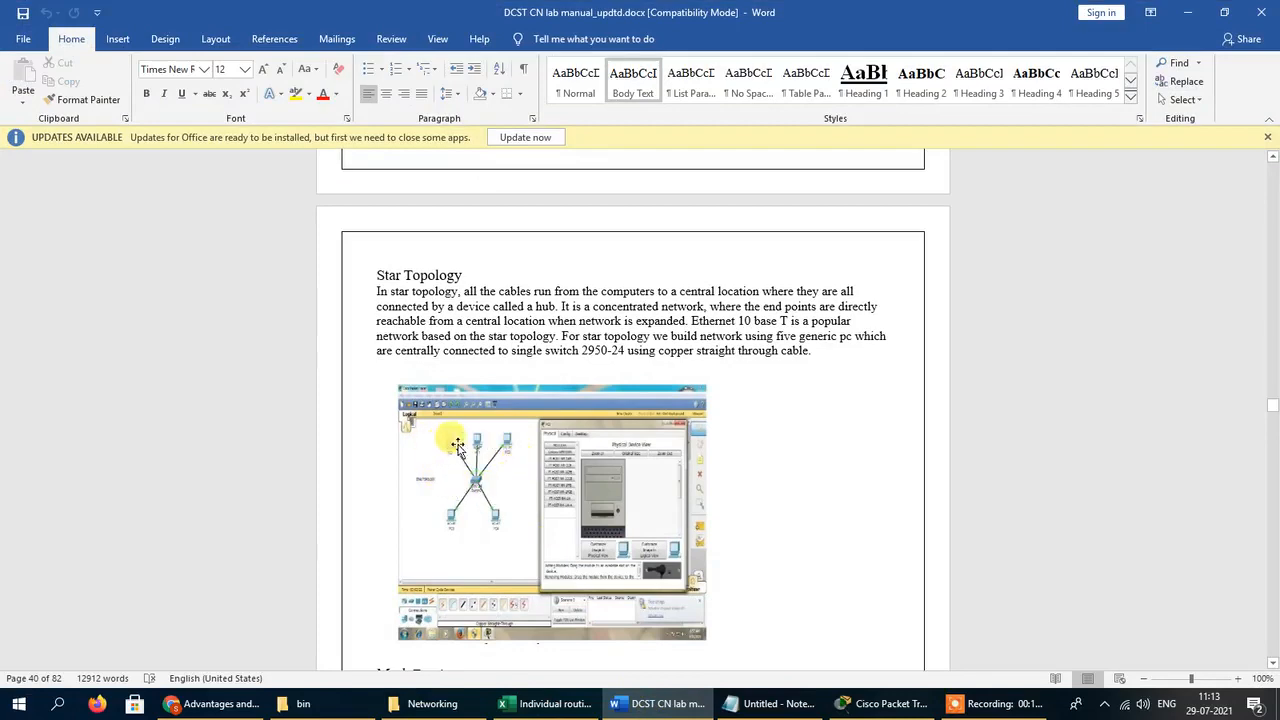
pyautogui.click(770, 703)
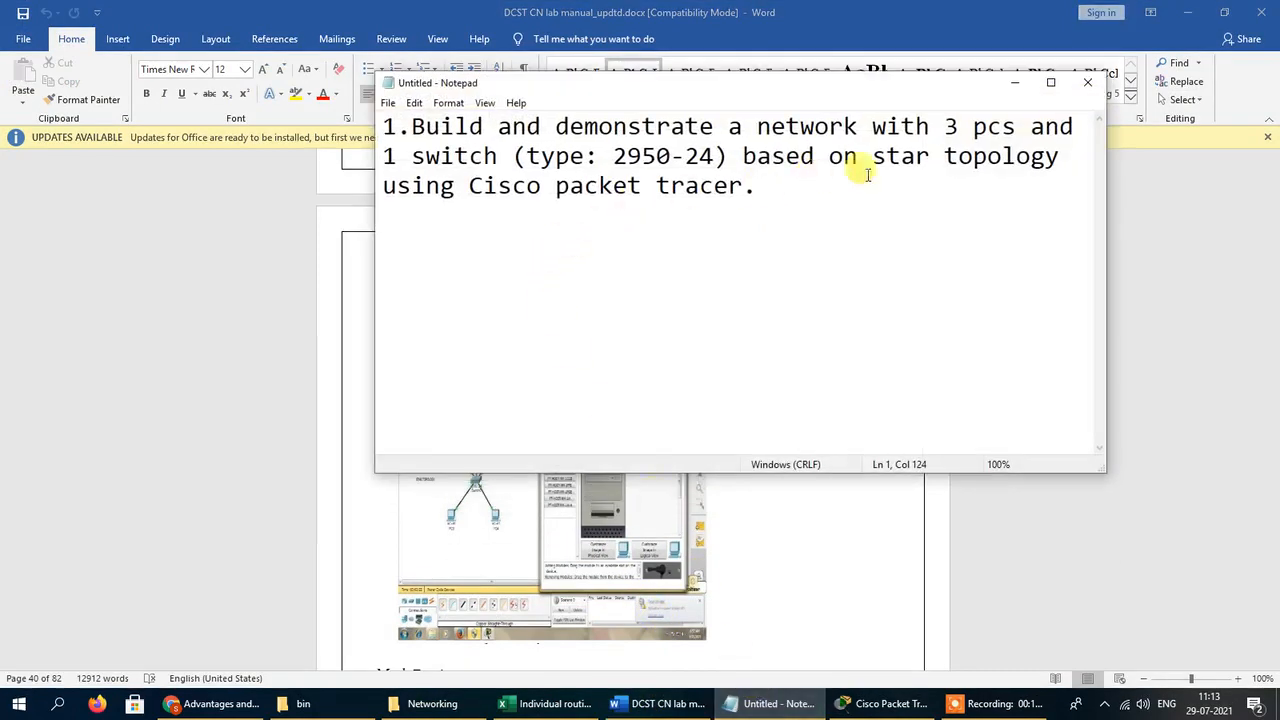
pyautogui.click(963, 126)
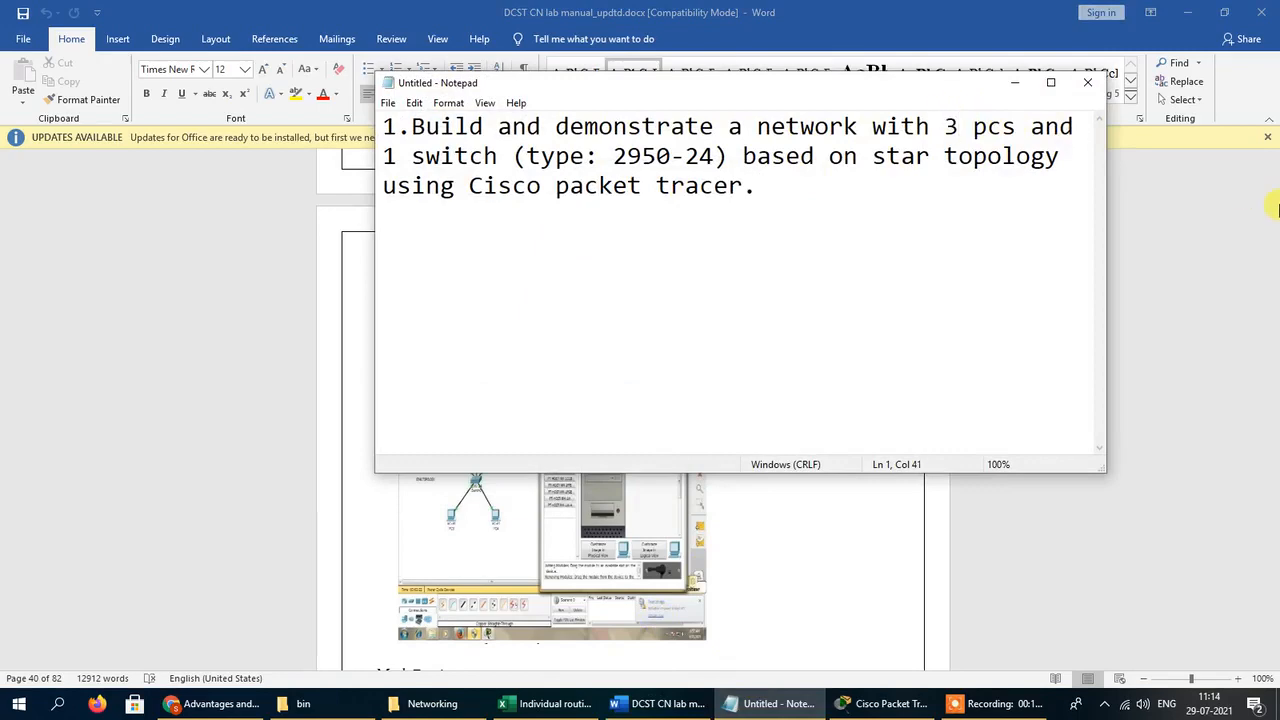
pyautogui.press('BackSpace')
pyautogui.write('5')
pyautogui.click(1015, 82)
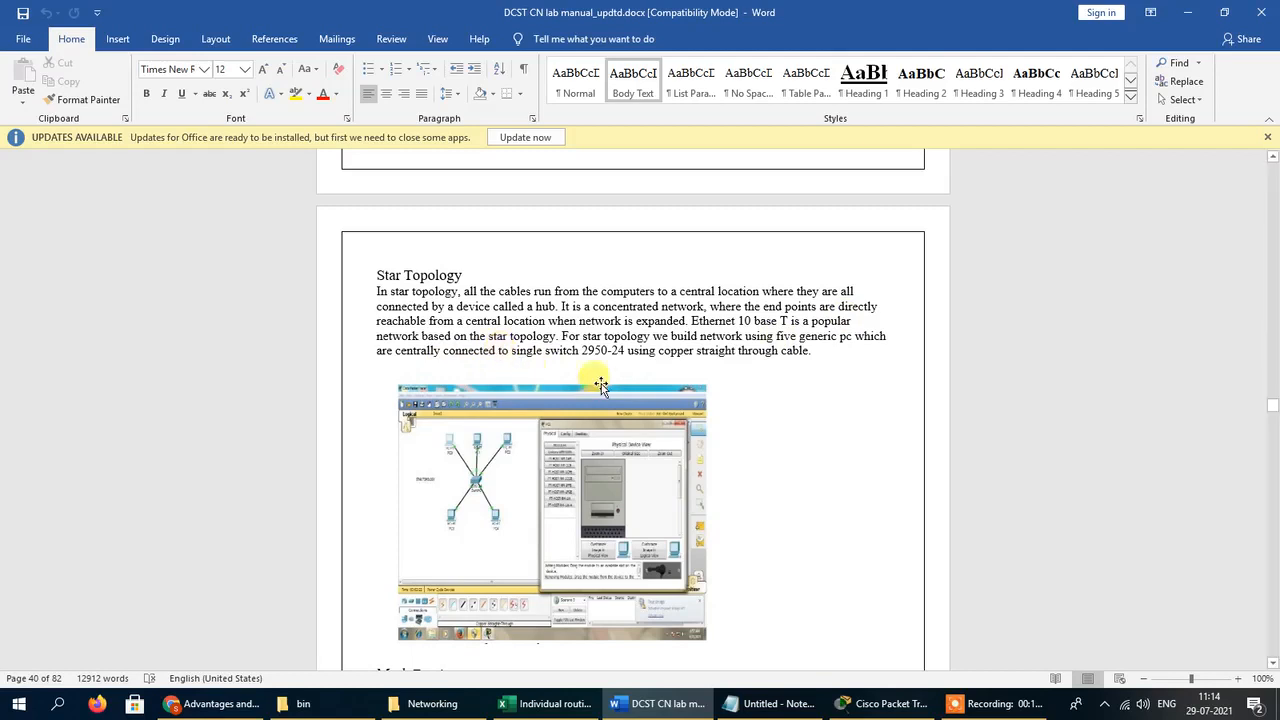
# Switch to Cisco Packet Tracer and place five PCs in the workspace, three in an upper row and two in a lower row.
pyautogui.click(1188, 13)
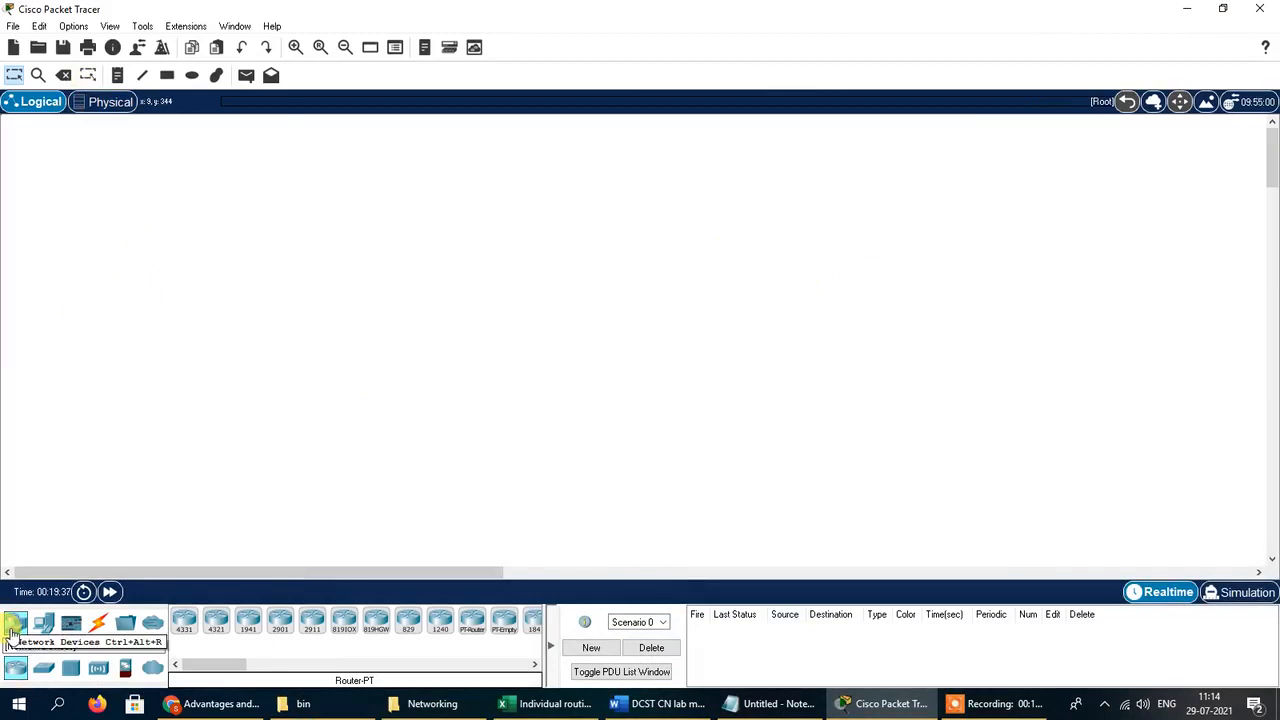
pyautogui.click(45, 625)
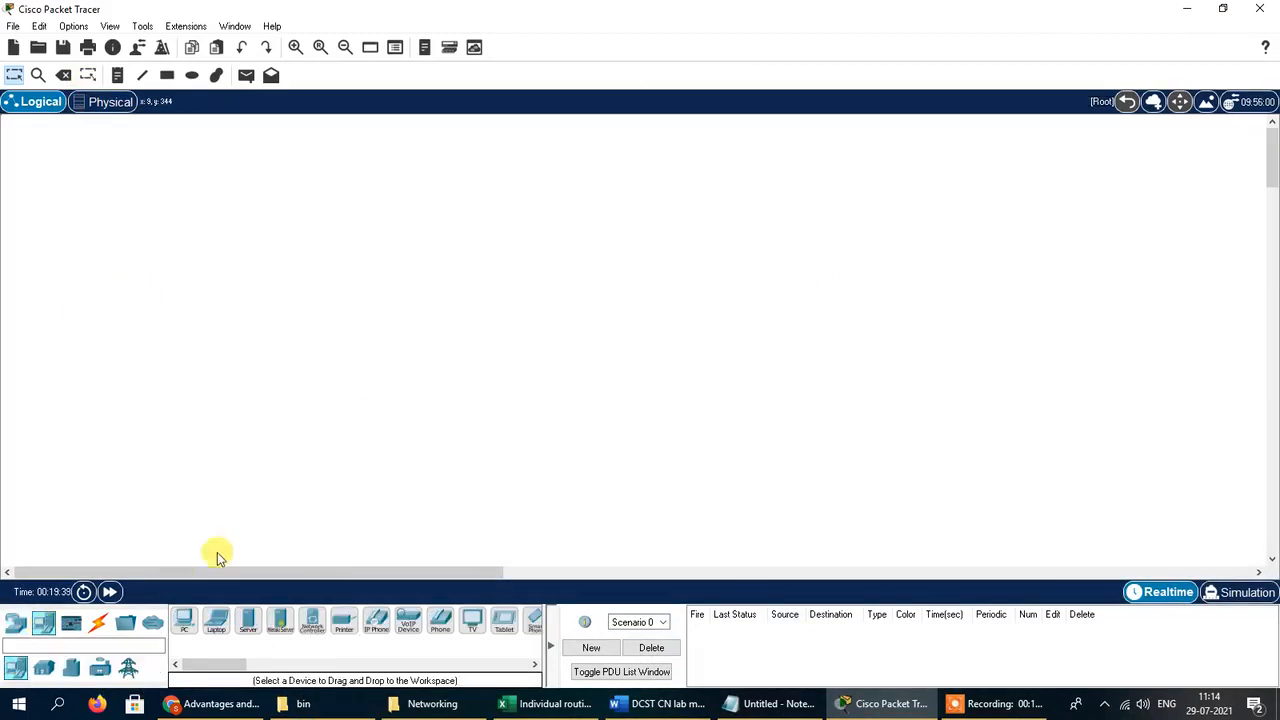
pyautogui.click(183, 620)
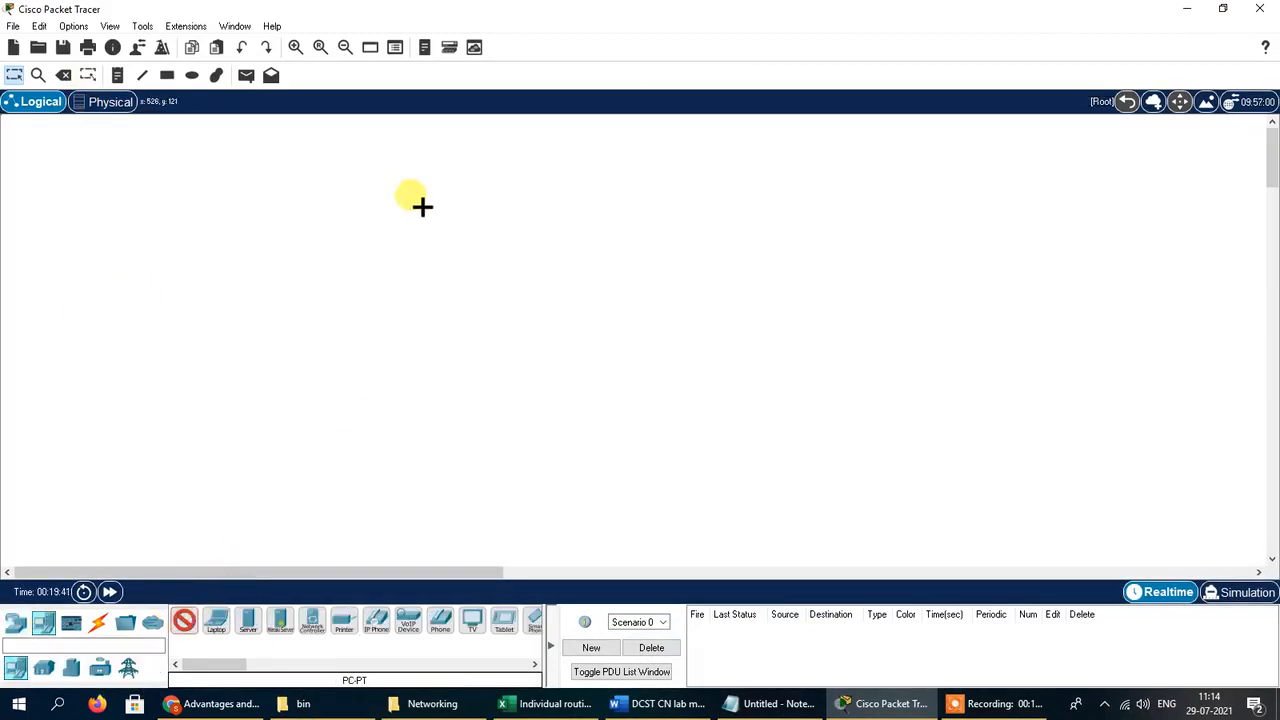
pyautogui.click(411, 181)
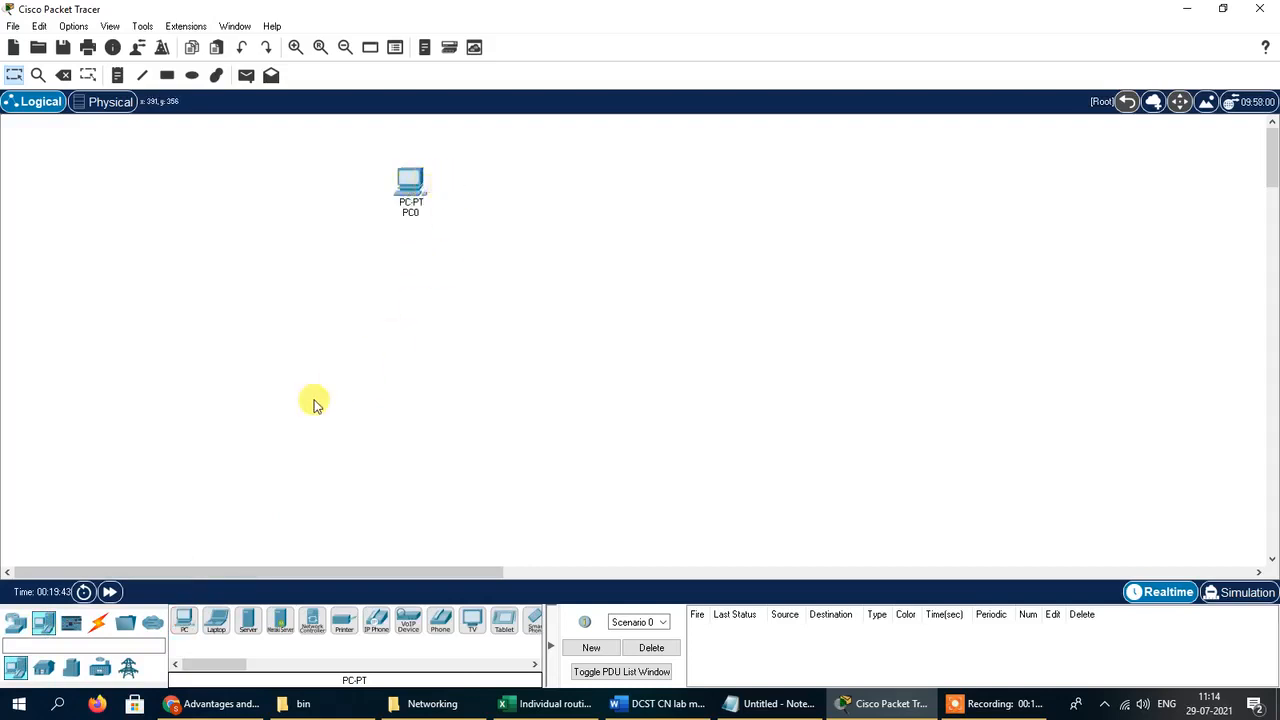
pyautogui.click(190, 625)
pyautogui.click(524, 174)
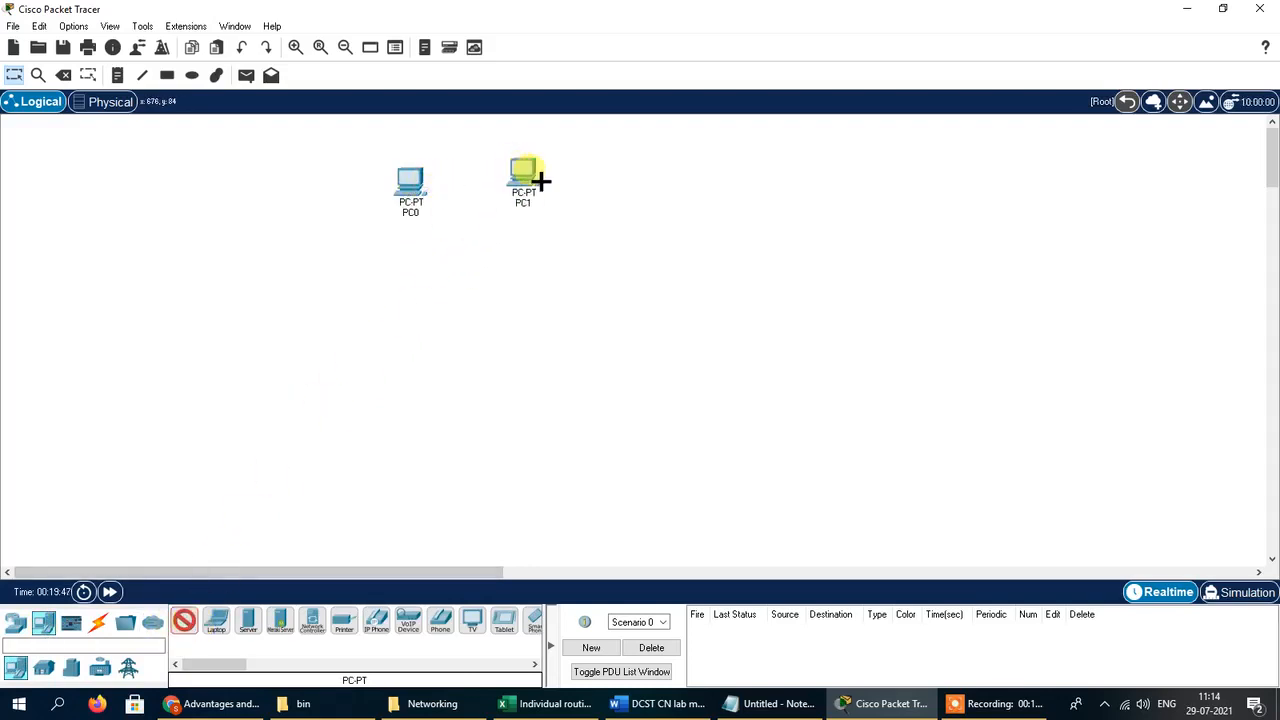
pyautogui.click(722, 175)
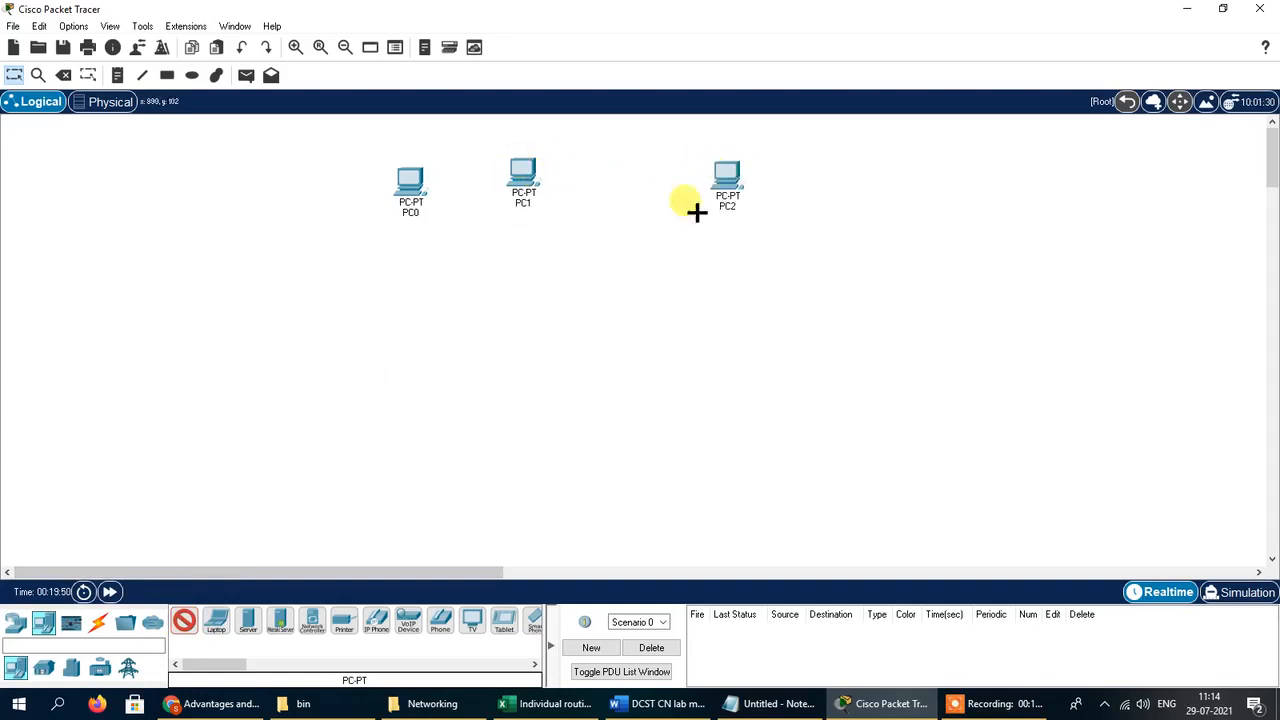
pyautogui.click(380, 422)
pyautogui.click(720, 432)
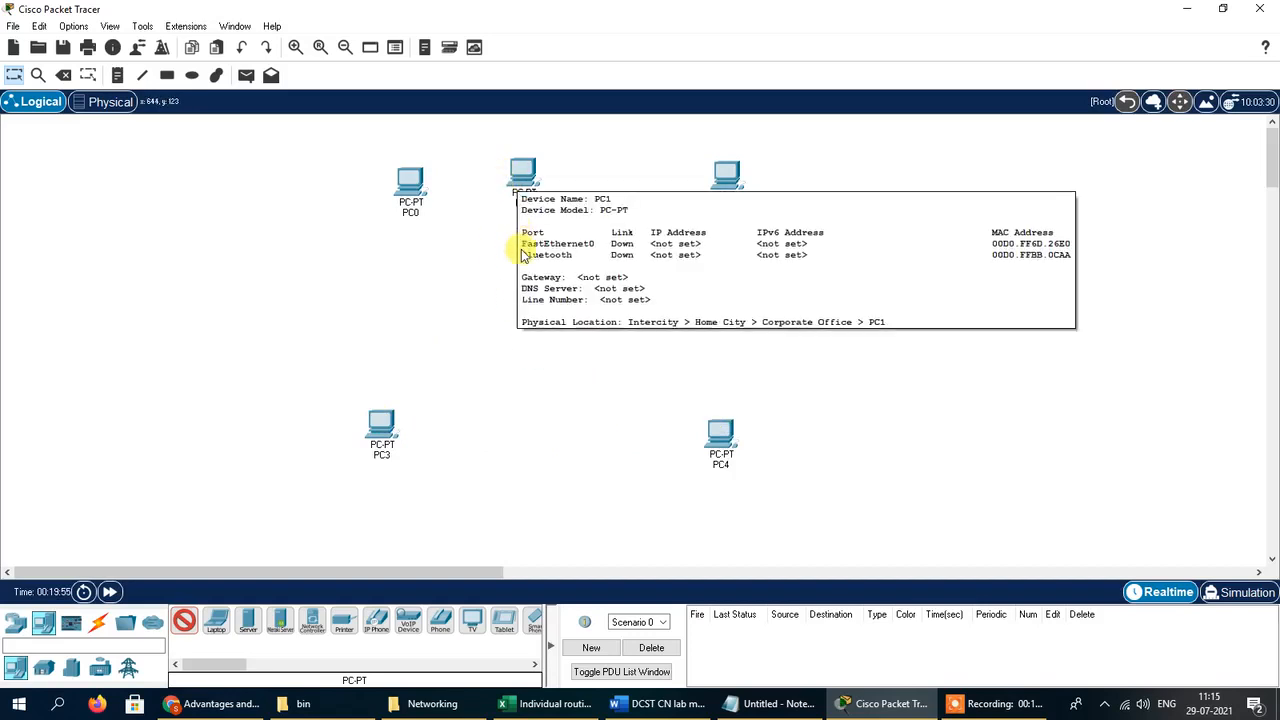
pyautogui.moveTo(521, 186)
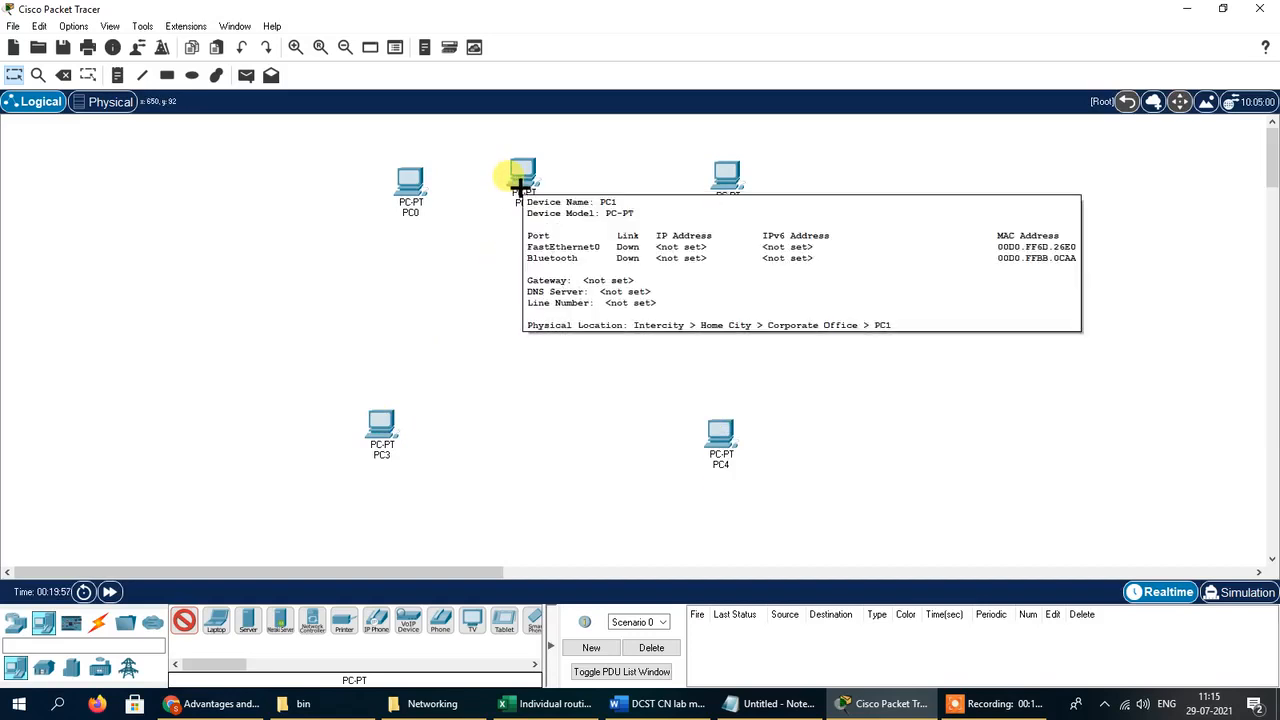
pyautogui.press('Escape')
# Reposition the five PCs so the upper three are evenly spaced and room remains in the middle.
pyautogui.moveTo(521, 176); pyautogui.dragTo(550, 188)
pyautogui.moveTo(728, 183)
pyautogui.mouseDown()
pyautogui.moveTo(740, 196)
pyautogui.moveTo(720, 197)
pyautogui.mouseUp()
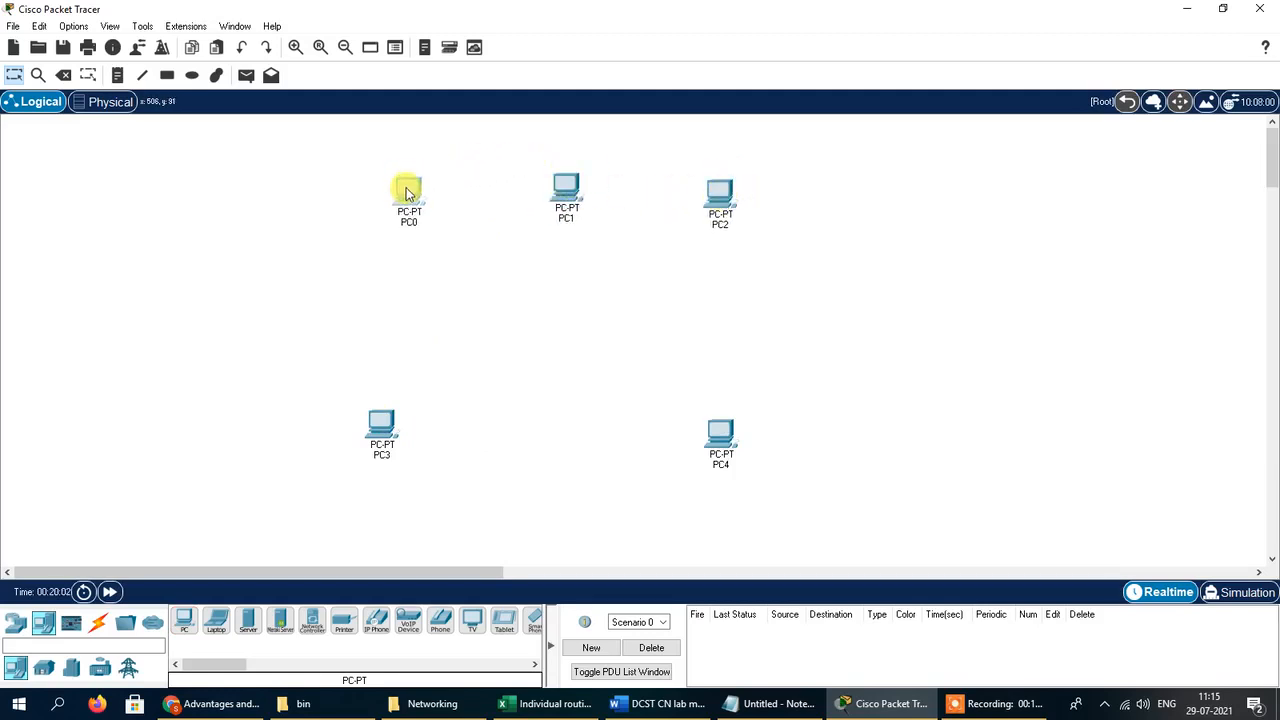
pyautogui.moveTo(406, 187); pyautogui.dragTo(405, 197)
pyautogui.moveTo(385, 440); pyautogui.dragTo(384, 449)
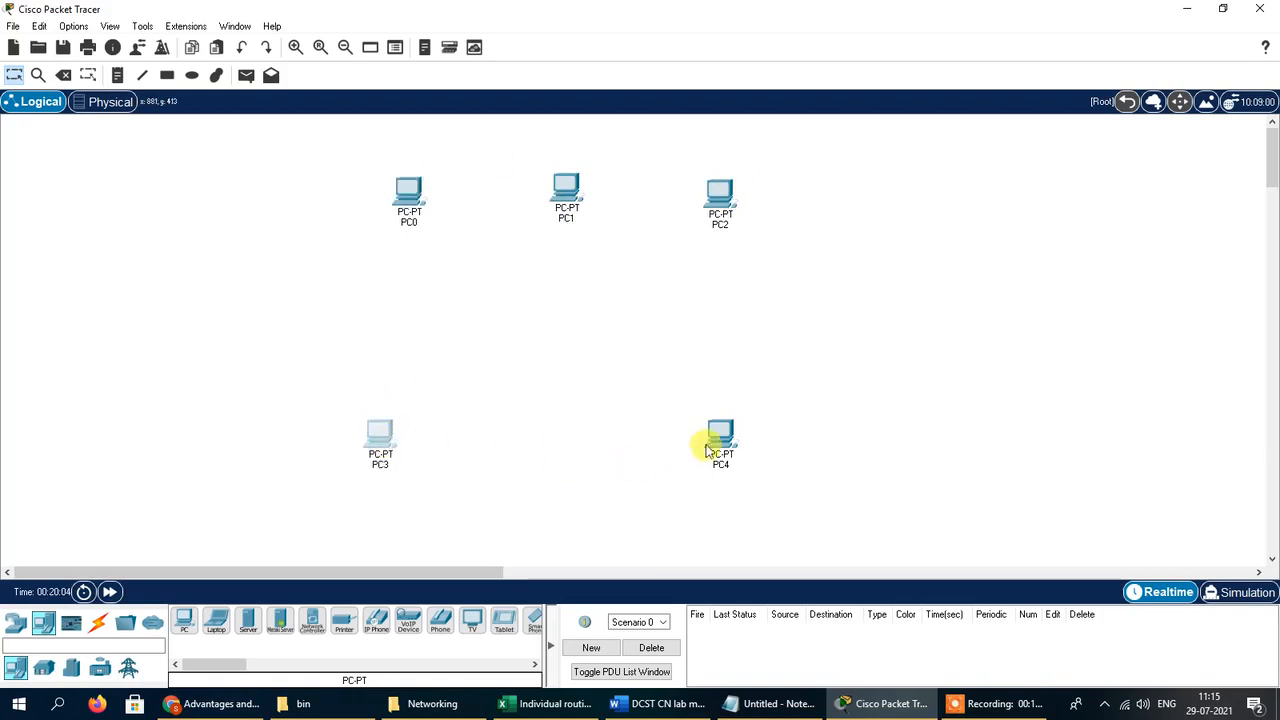
pyautogui.moveTo(720, 440); pyautogui.dragTo(724, 449)
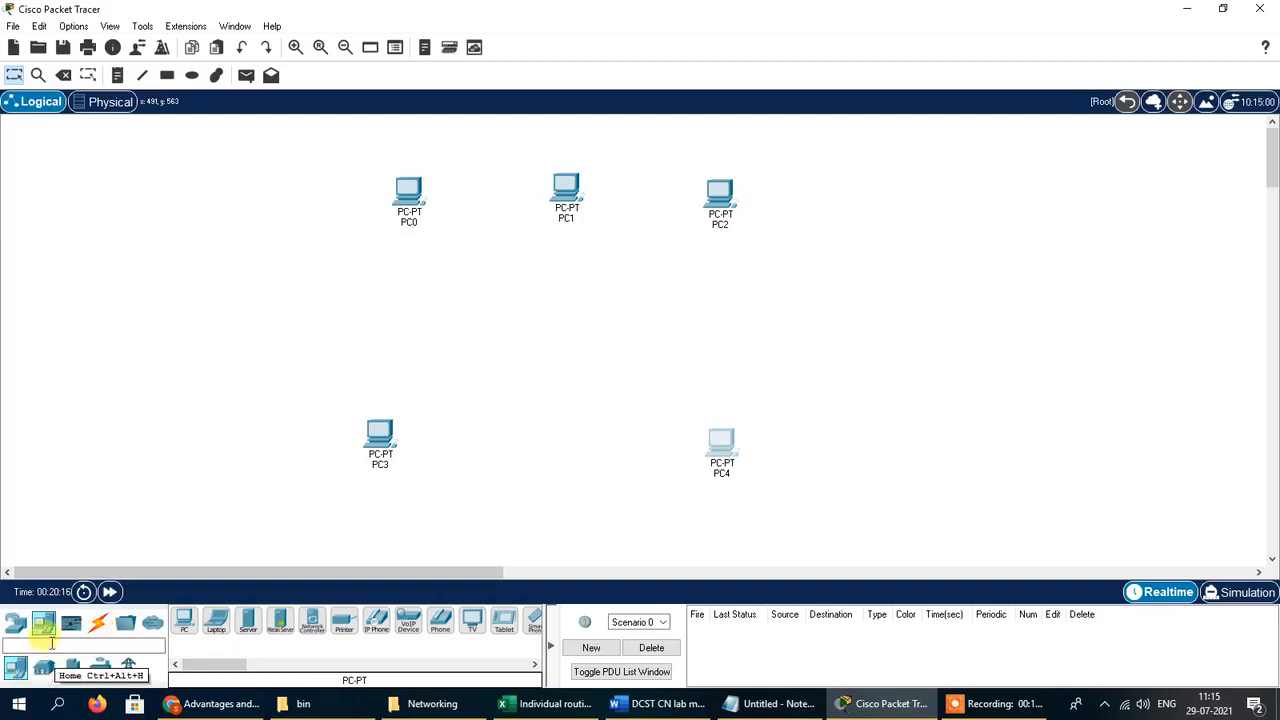
# Check the required switch model in the Notepad task and Word lab manual, and place a 2950-24 switch in the middle of the five PCs.
pyautogui.click(16, 630)
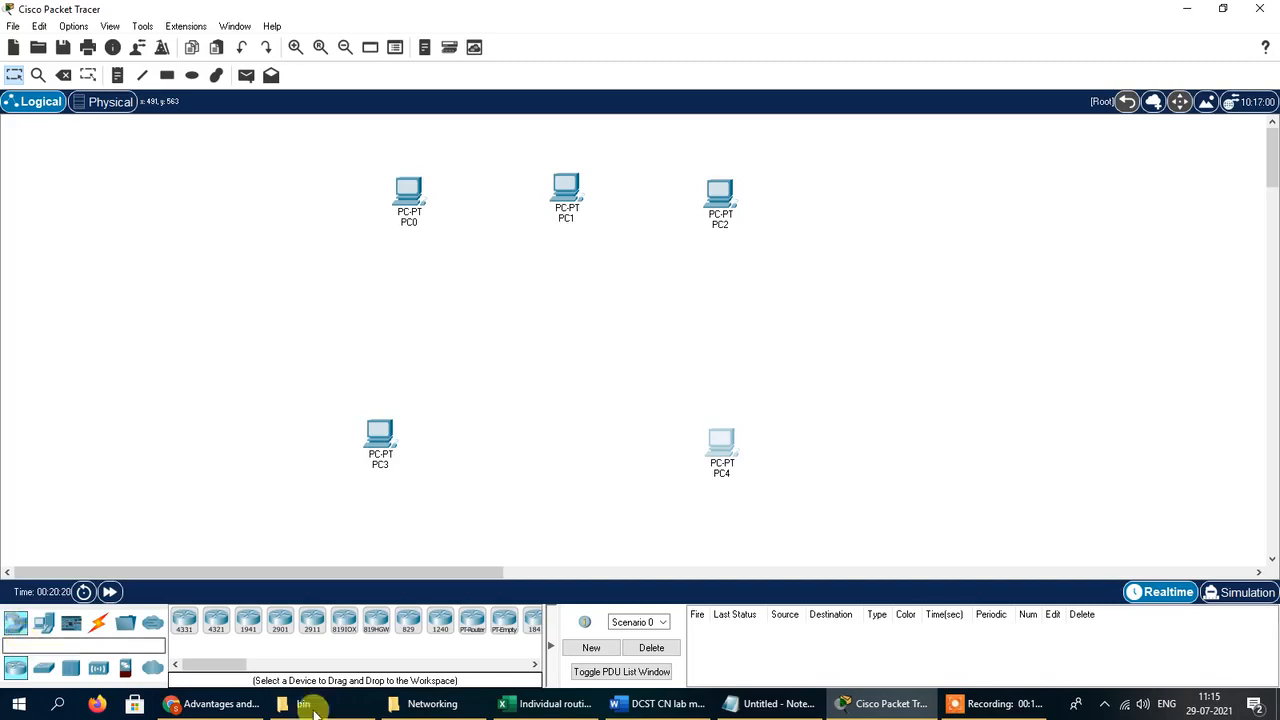
pyautogui.click(762, 704)
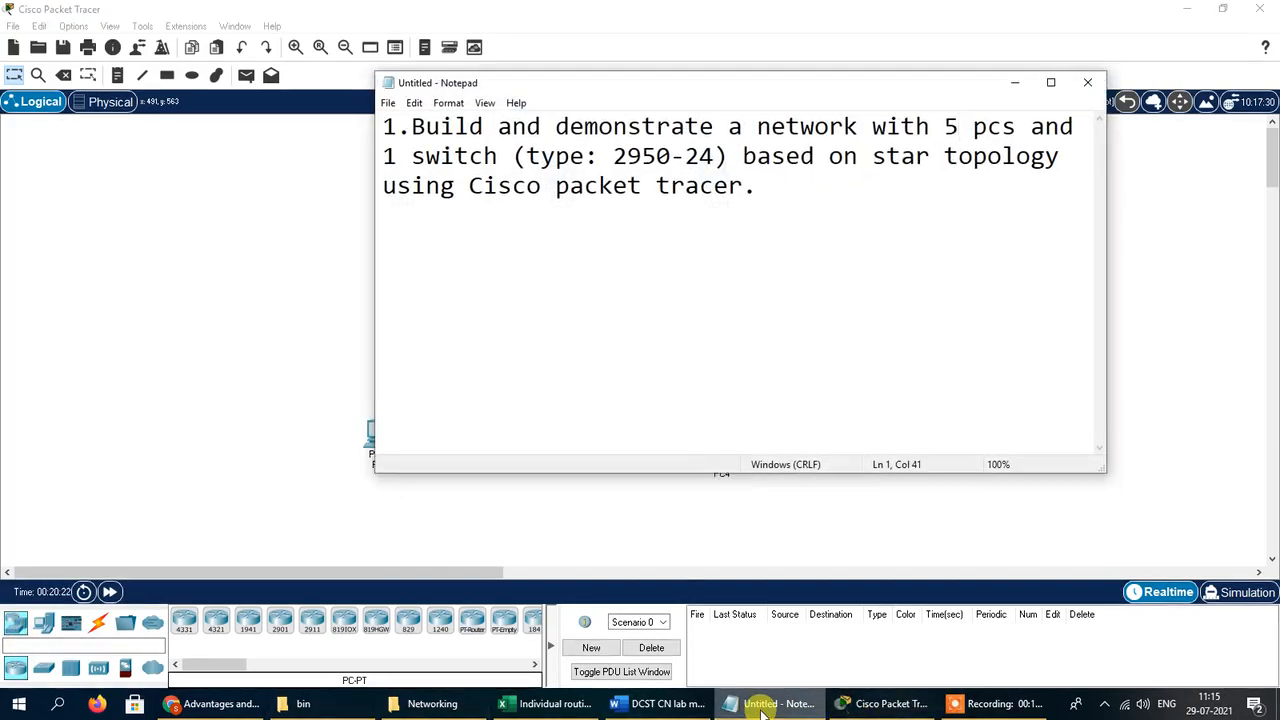
pyautogui.click(762, 706)
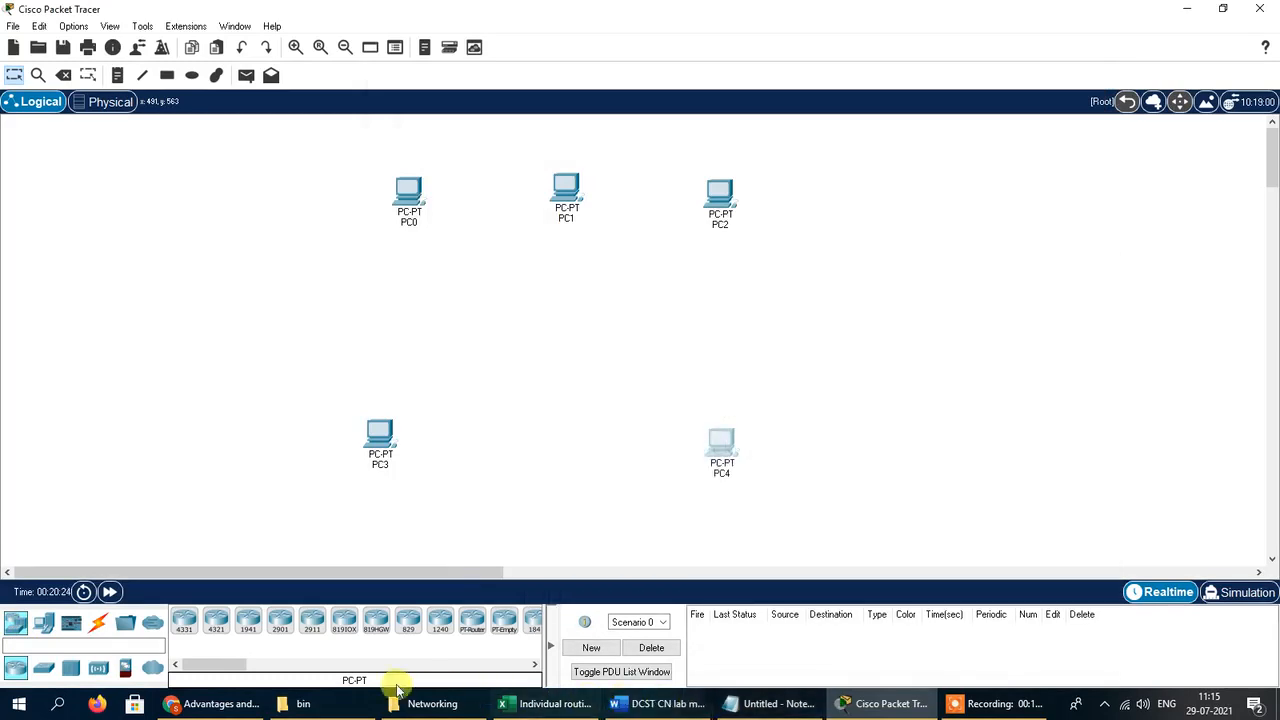
pyautogui.click(758, 708)
pyautogui.click(758, 708)
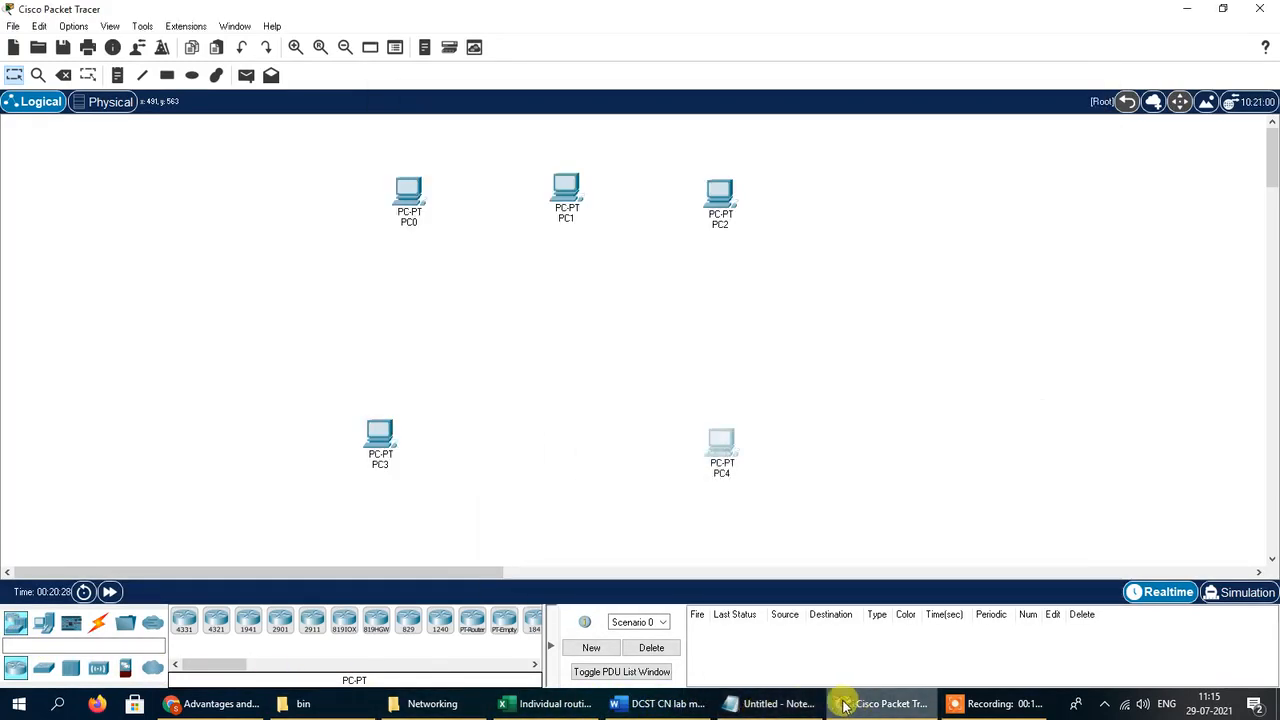
pyautogui.click(645, 711)
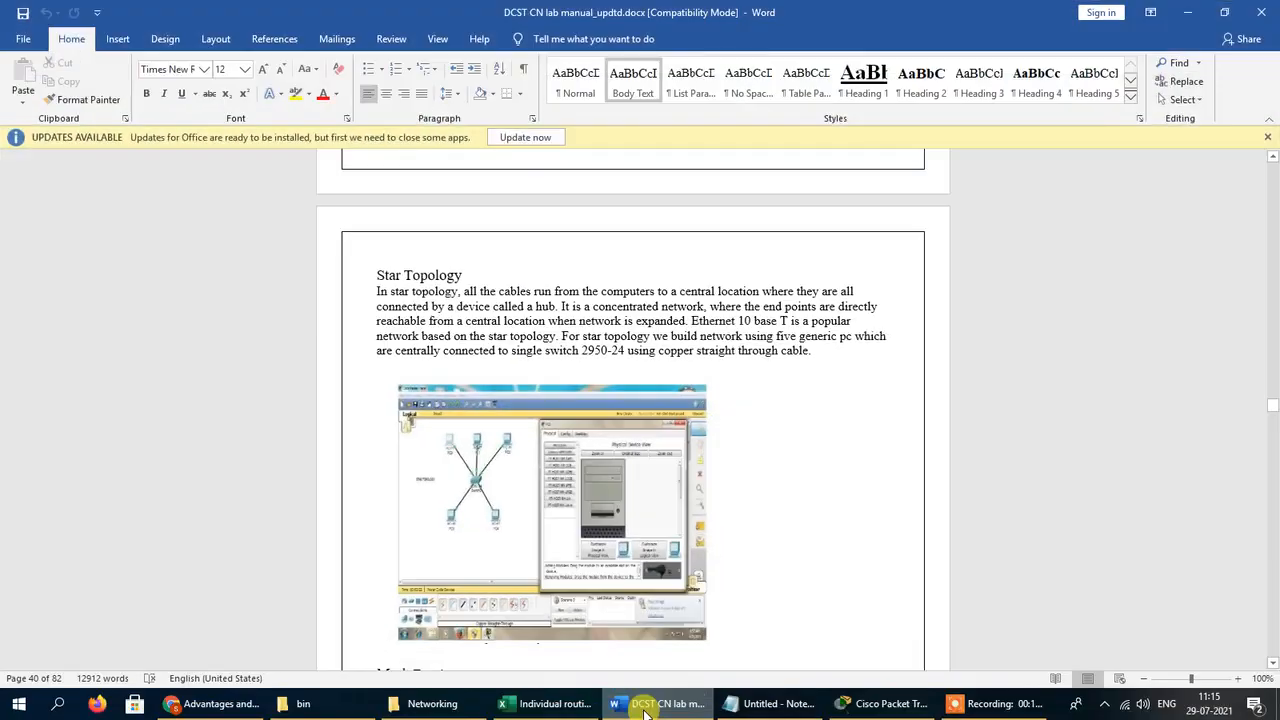
pyautogui.click(645, 711)
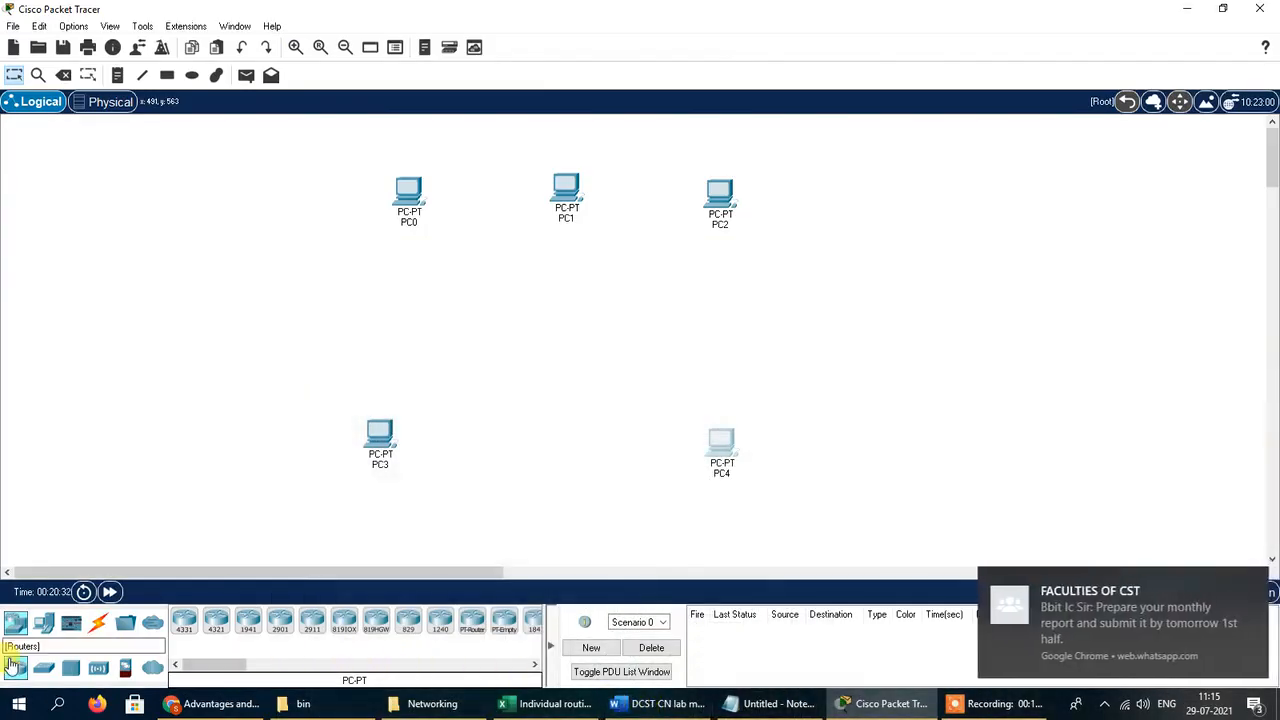
pyautogui.click(1250, 582)
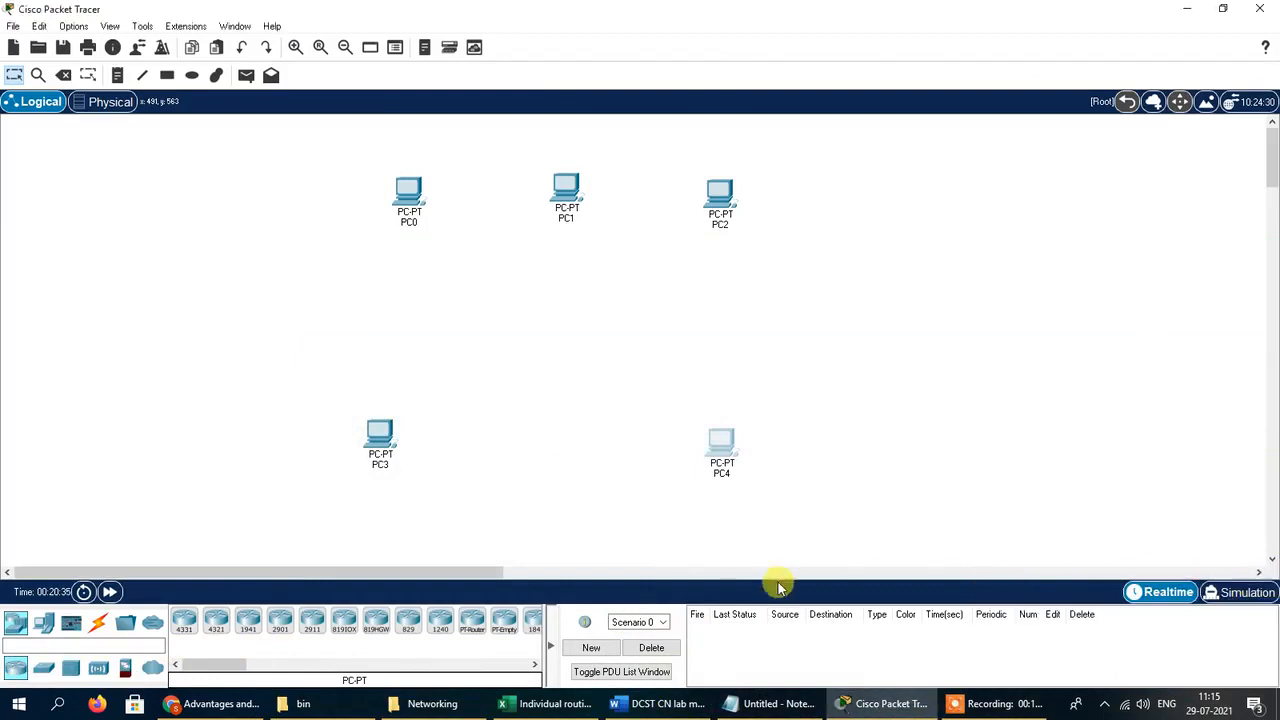
pyautogui.click(48, 670)
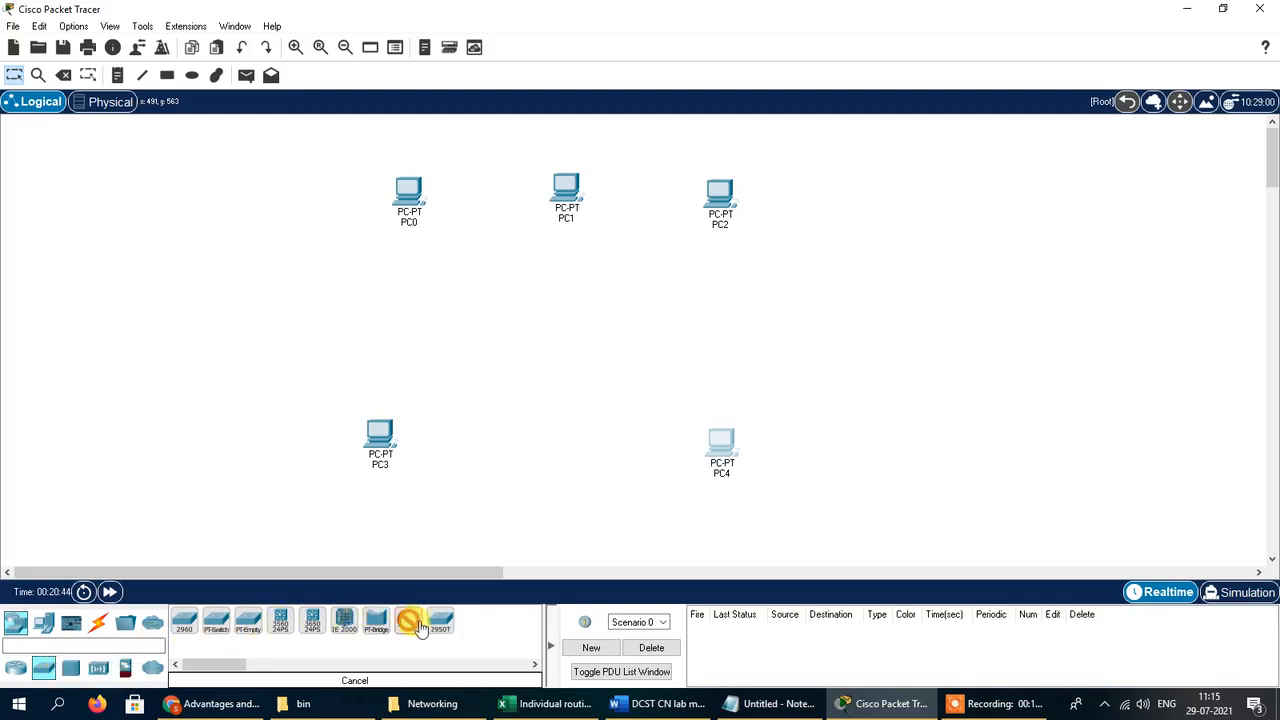
pyautogui.click(545, 325)
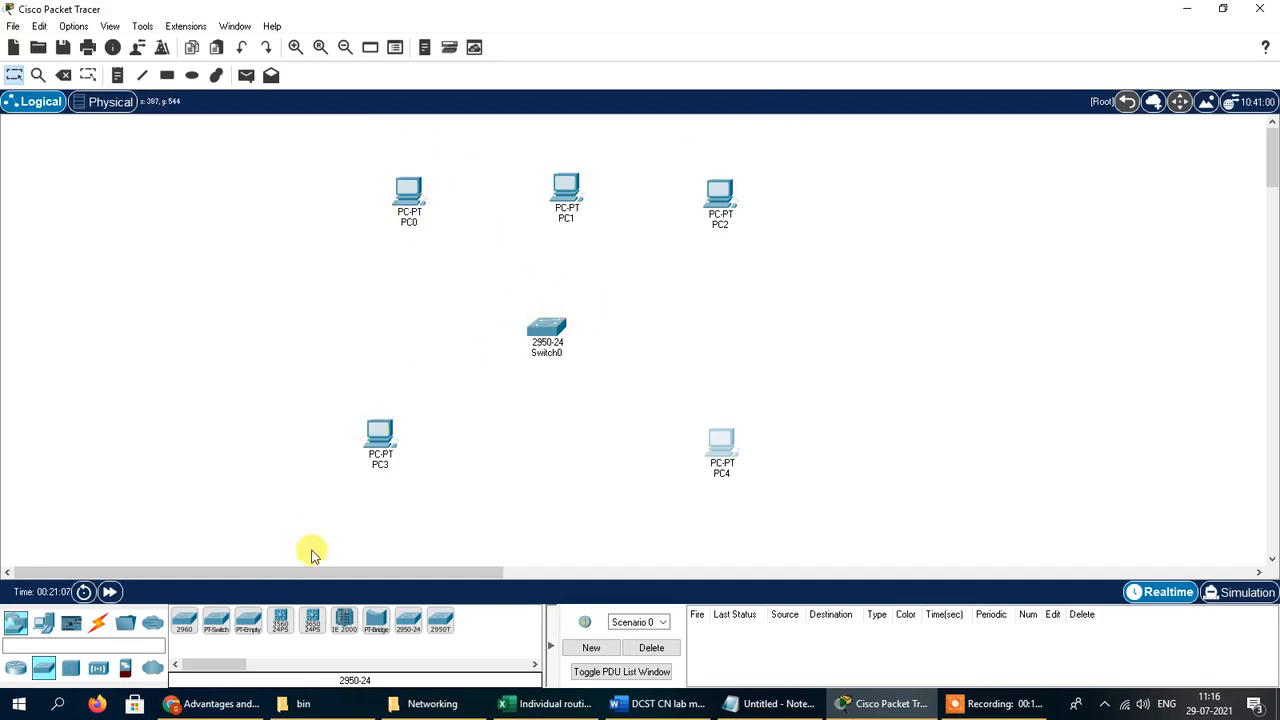
# Connect PC0's FastEthernet0 port to FastEthernet0/1 on the 2950-24 switch with a Copper Straight-Through cable.
pyautogui.click(96, 625)
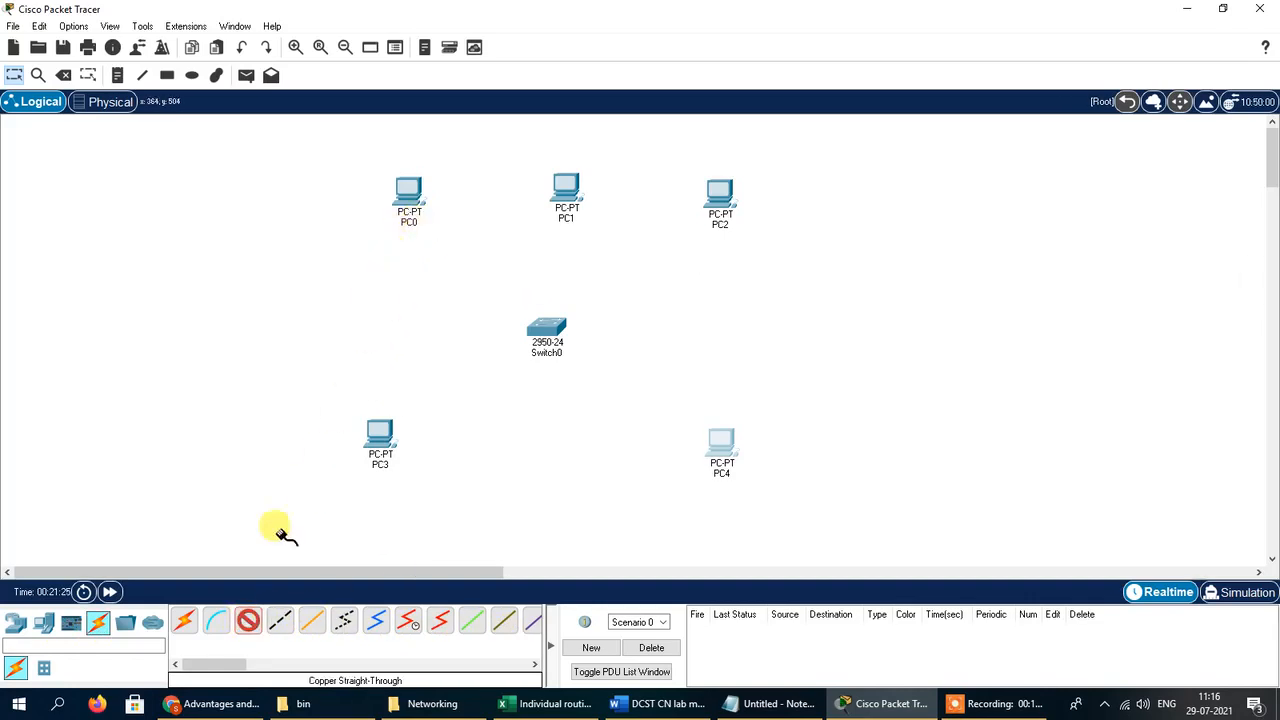
pyautogui.click(247, 620)
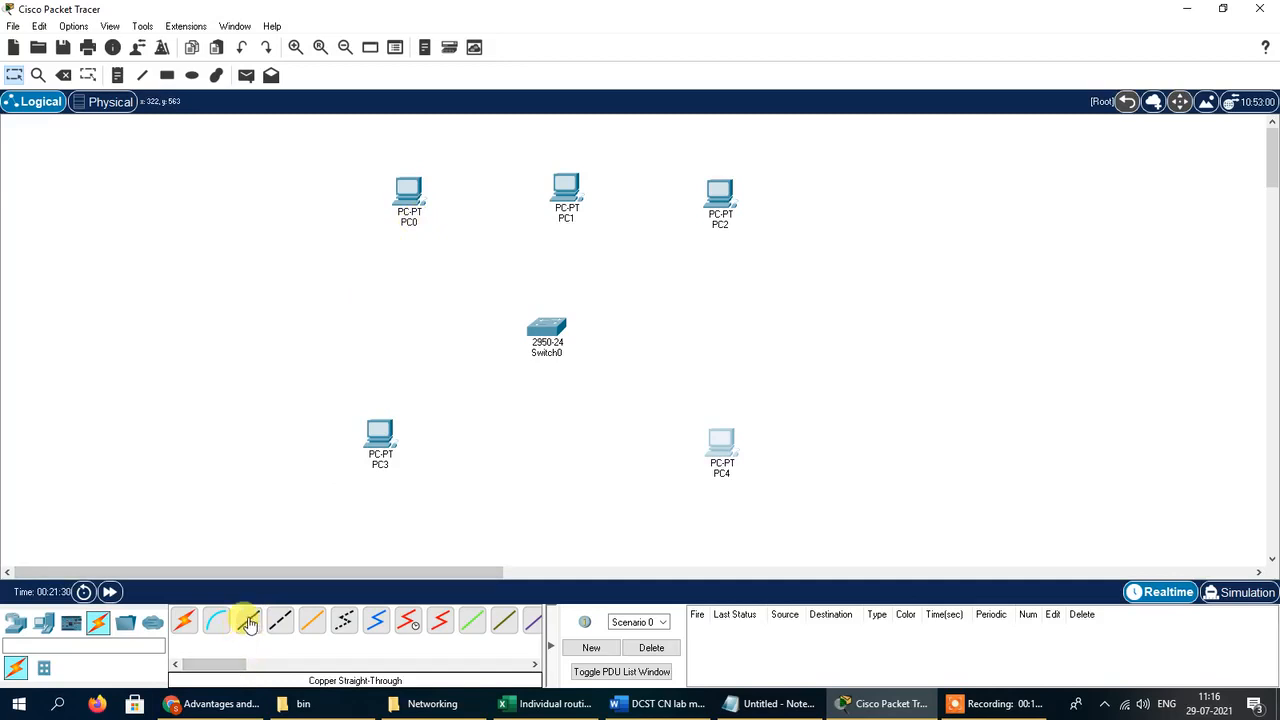
pyautogui.click(249, 622)
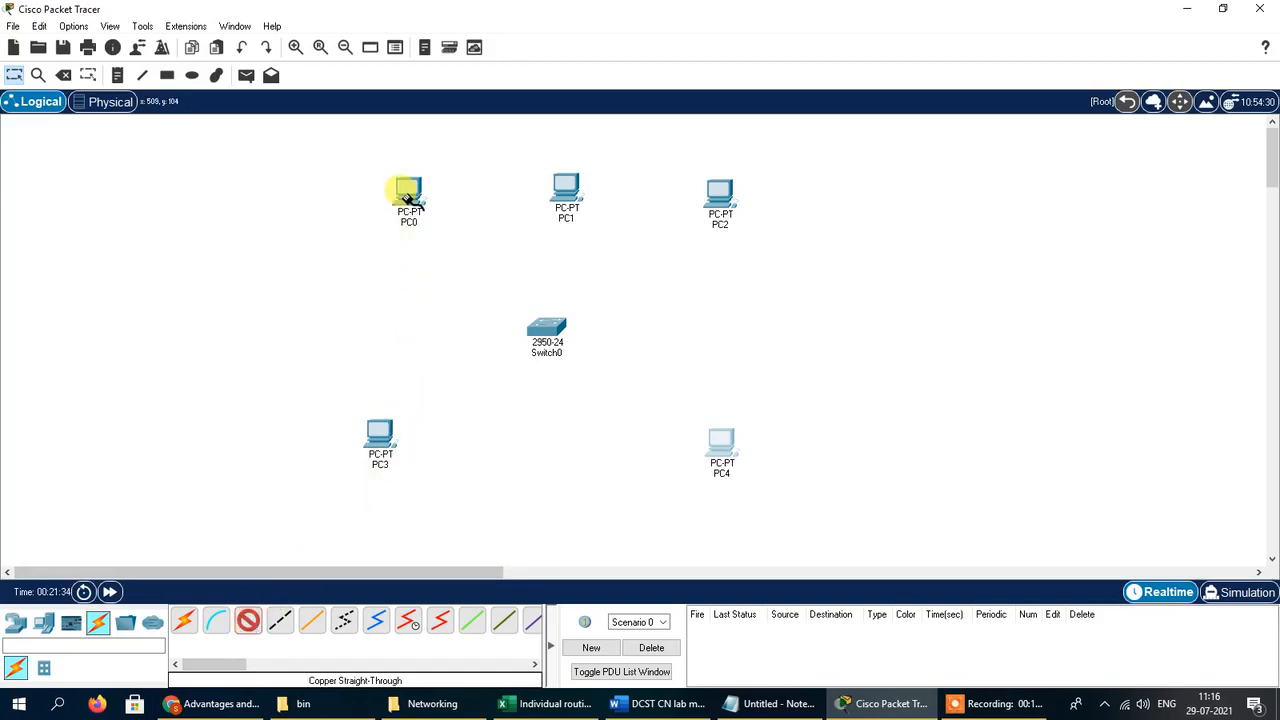
pyautogui.moveTo(410, 195)
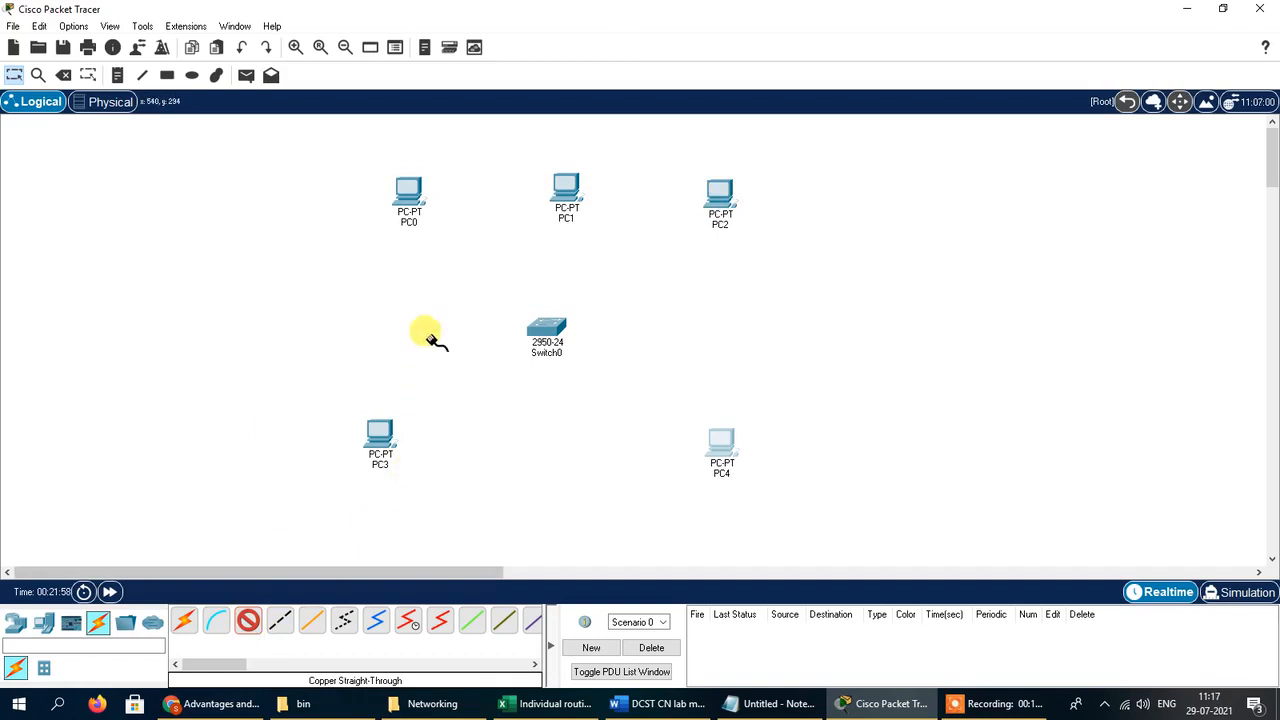
pyautogui.click(419, 200)
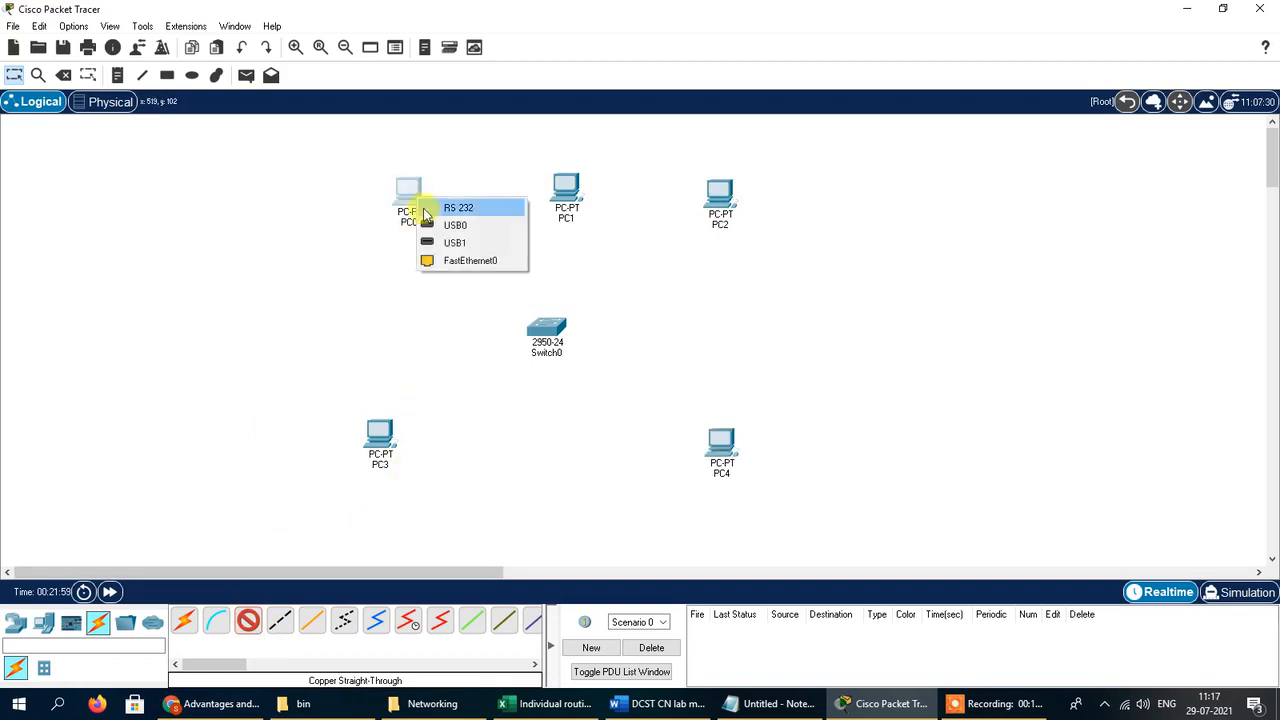
pyautogui.click(457, 259)
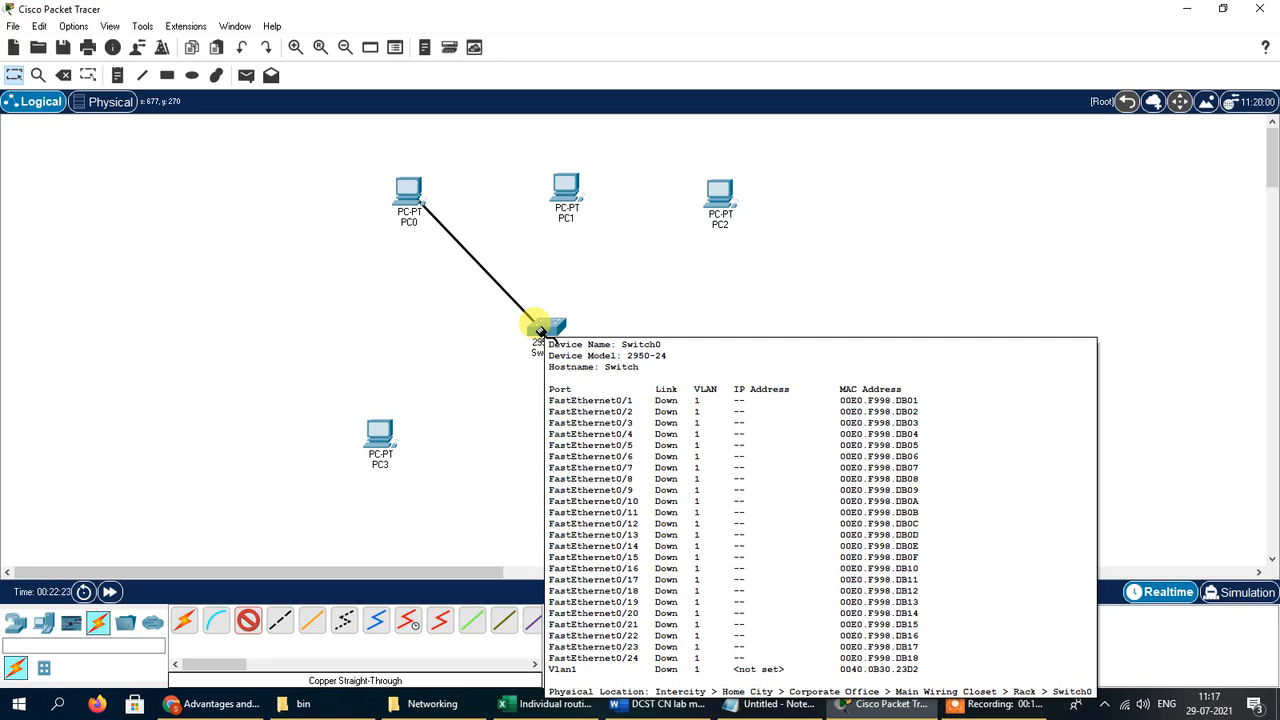
pyautogui.click(541, 331)
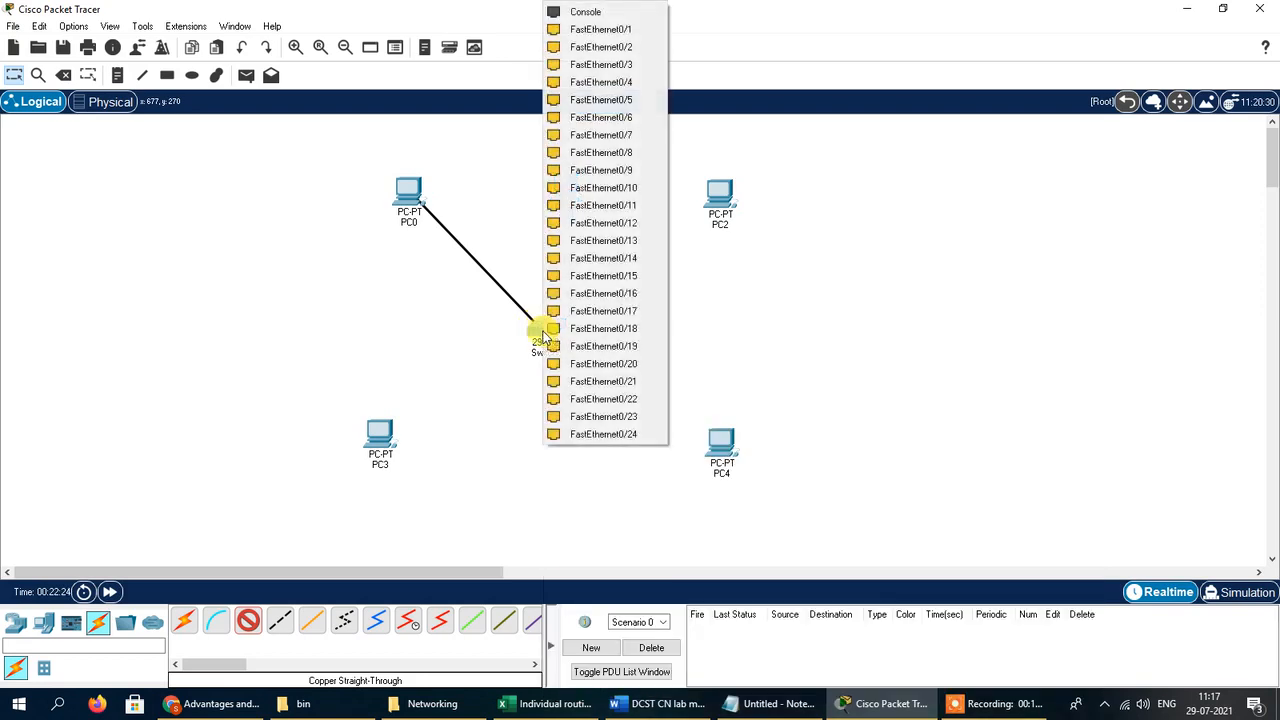
pyautogui.click(577, 36)
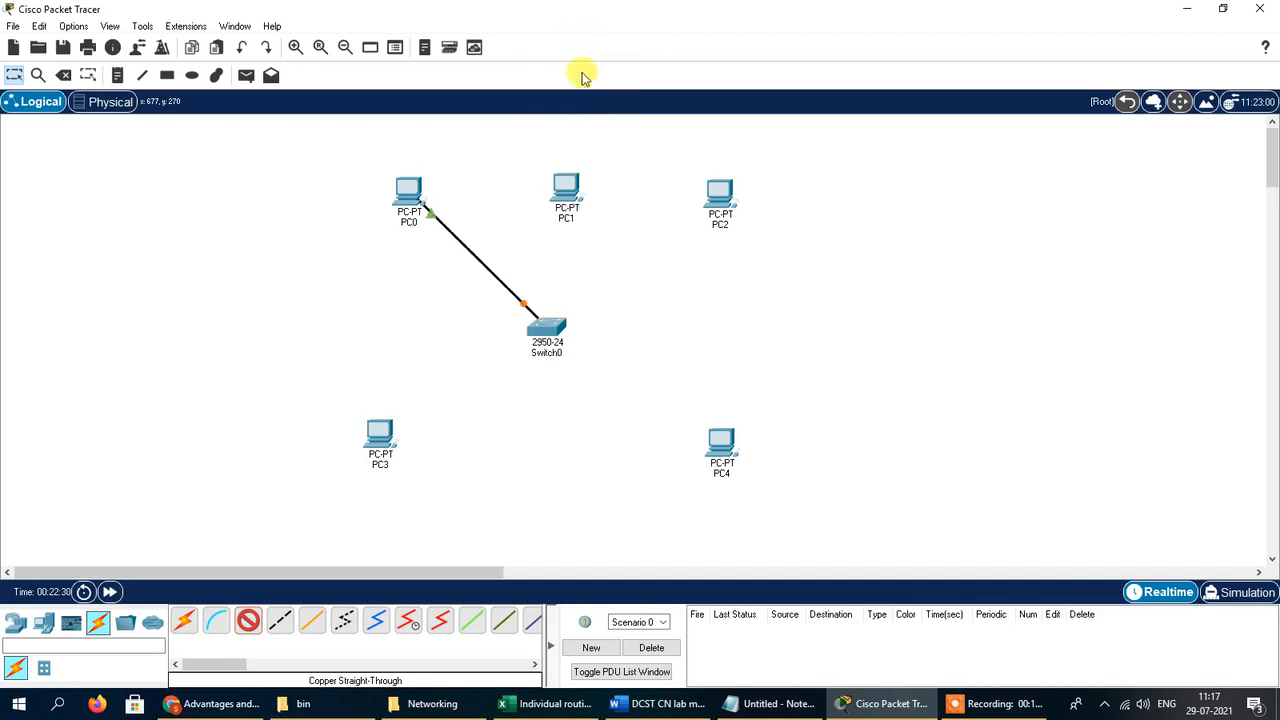
# Connect the FastEthernet0 ports of PC1 and PC2 to switch ports FastEthernet0/2 and FastEthernet0/3 with Copper Straight-Through cables.
pyautogui.click(574, 197)
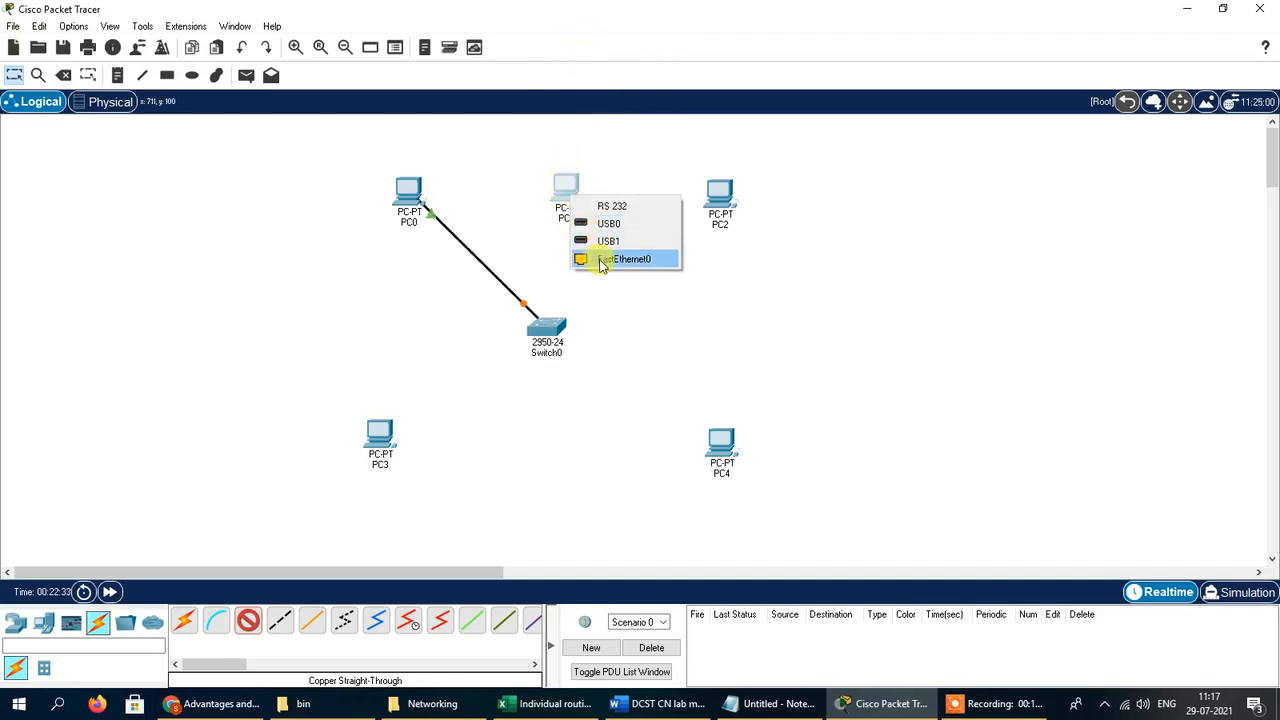
pyautogui.click(601, 262)
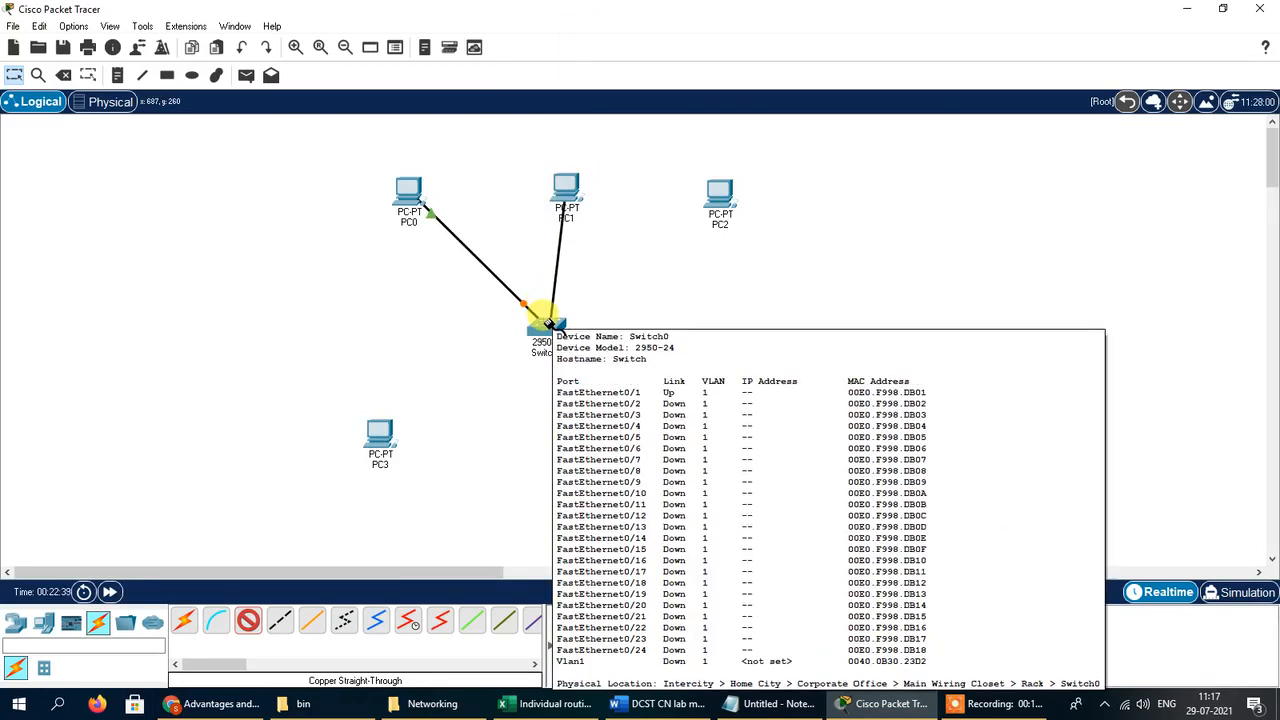
pyautogui.click(546, 320)
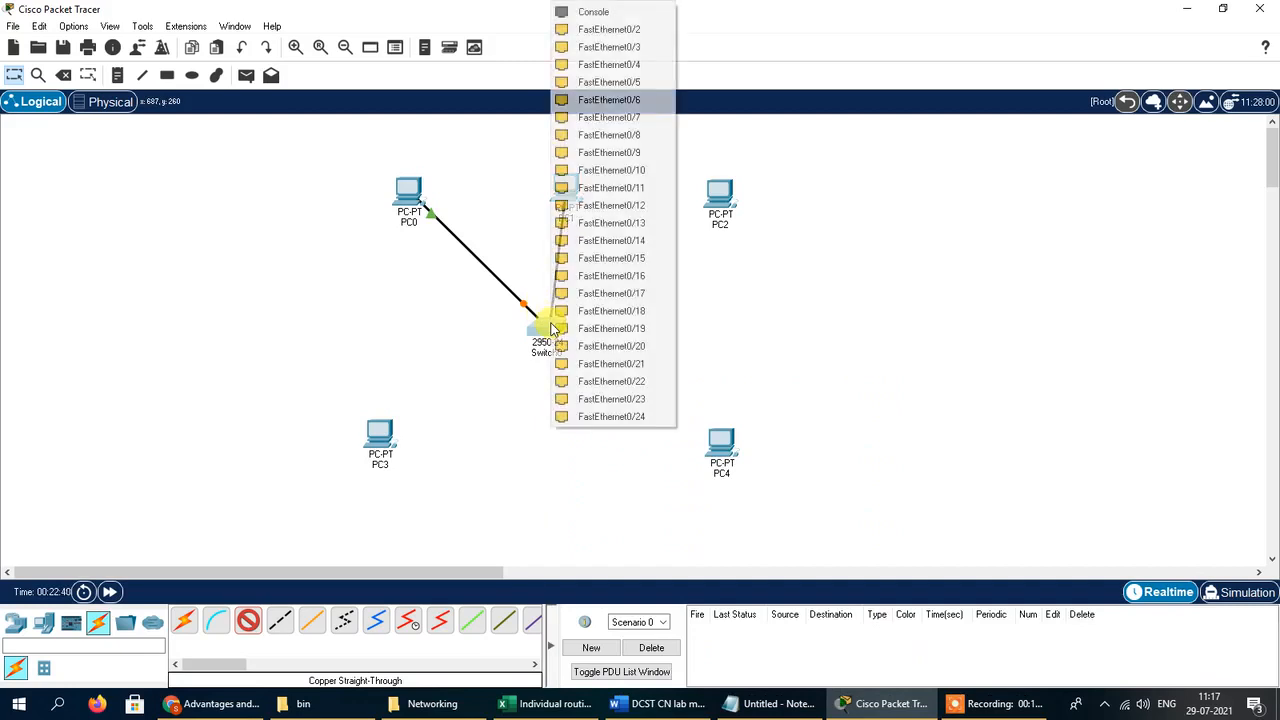
pyautogui.click(650, 30)
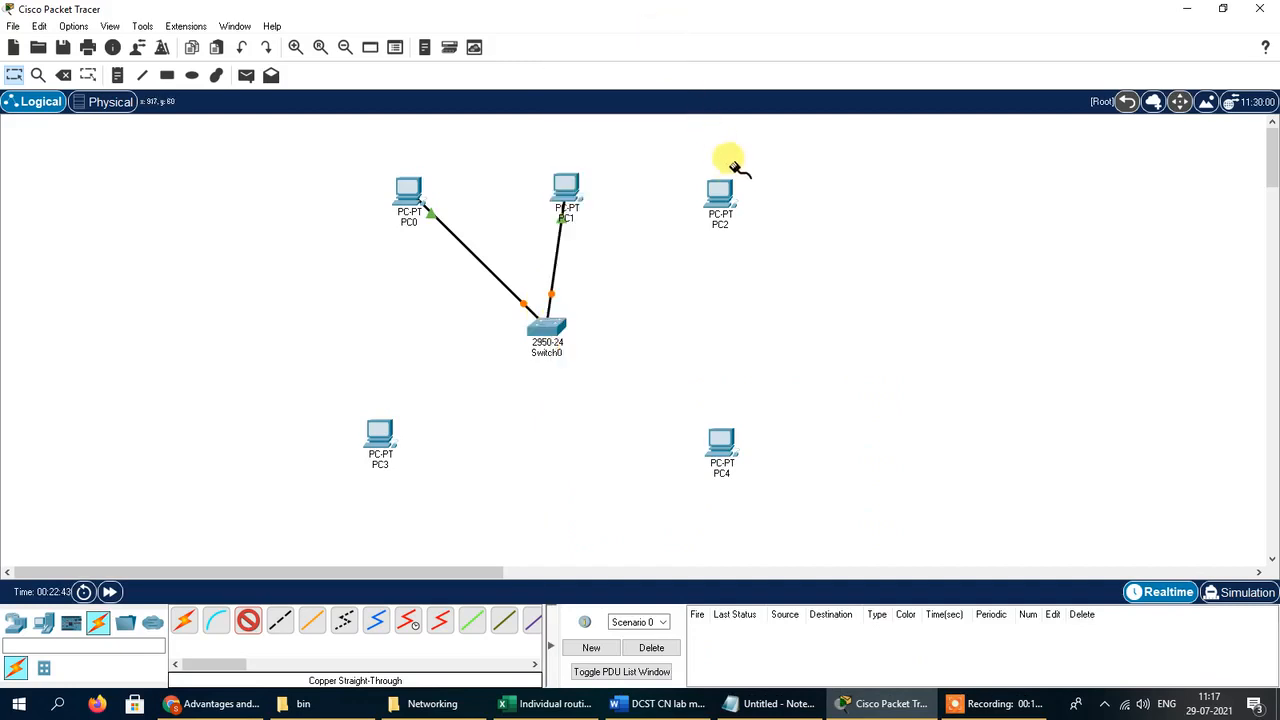
pyautogui.click(725, 208)
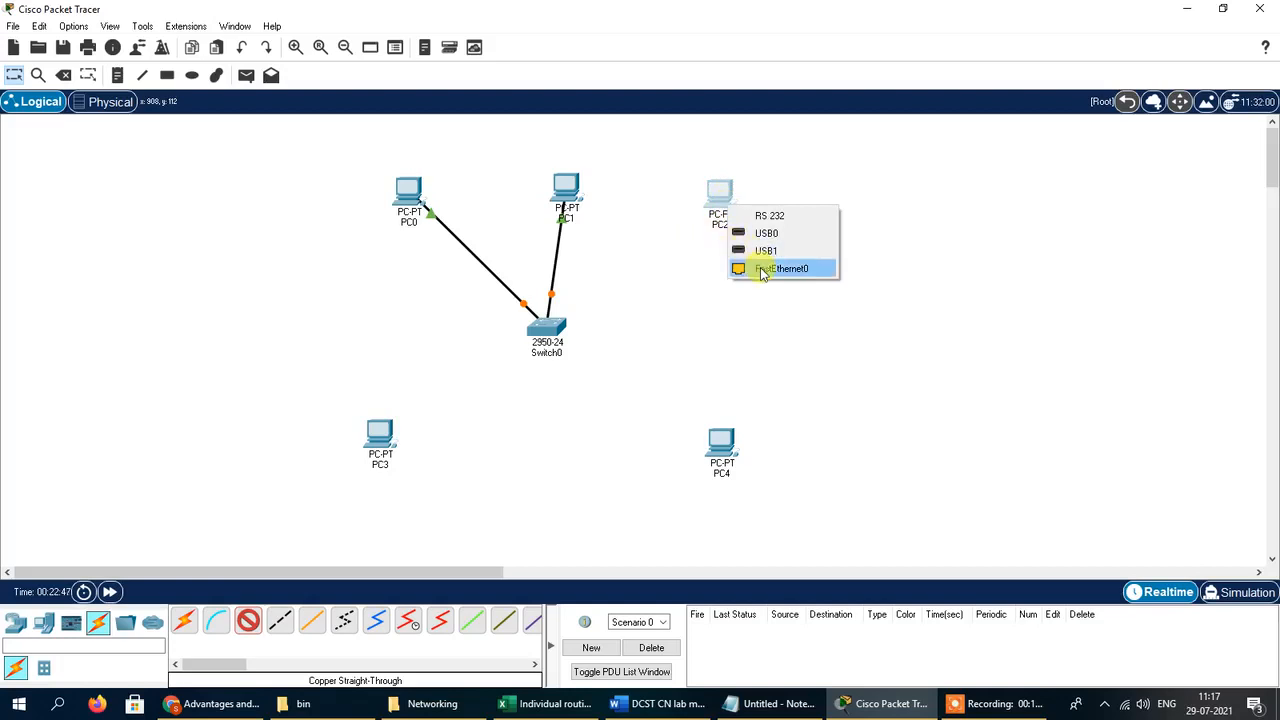
pyautogui.click(762, 272)
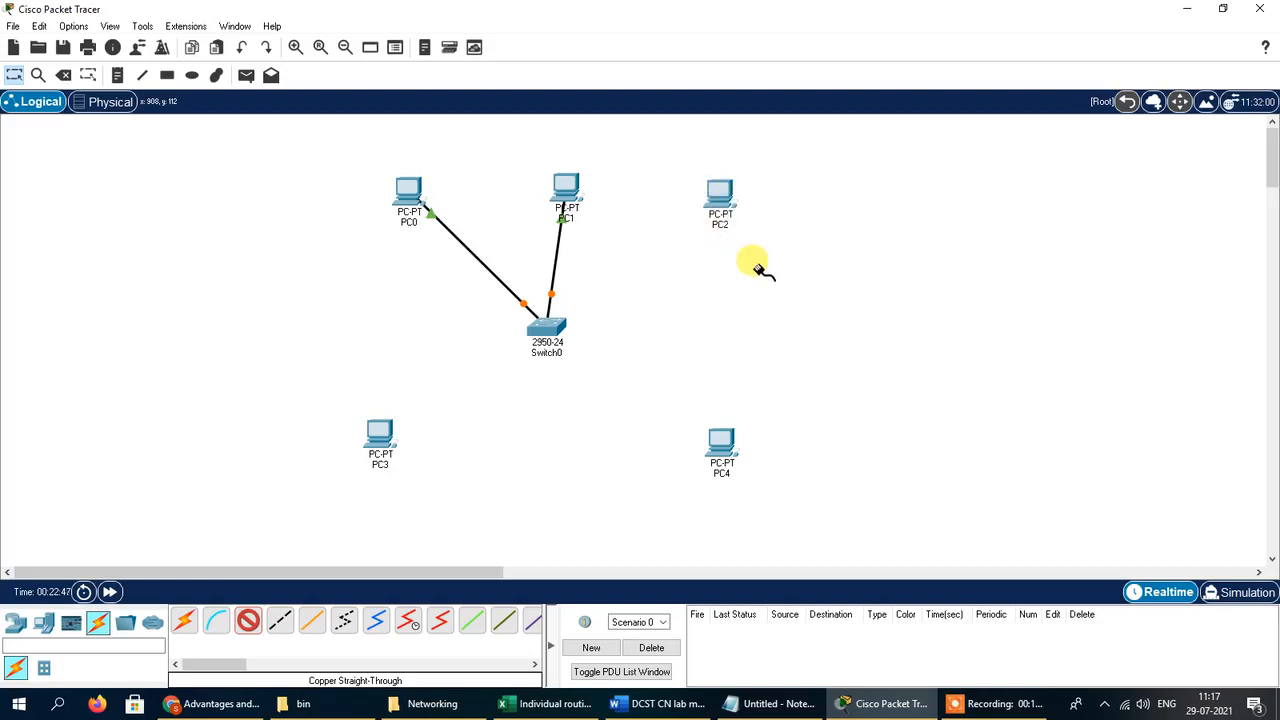
pyautogui.click(566, 330)
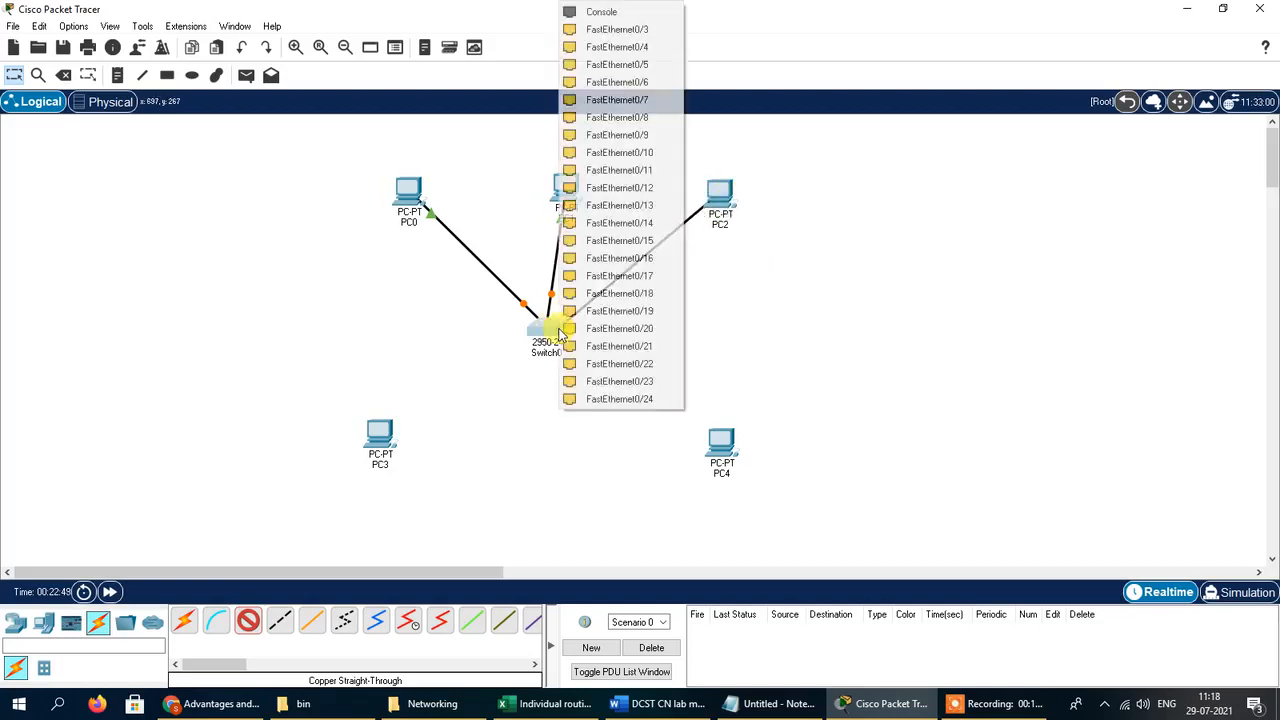
pyautogui.click(662, 33)
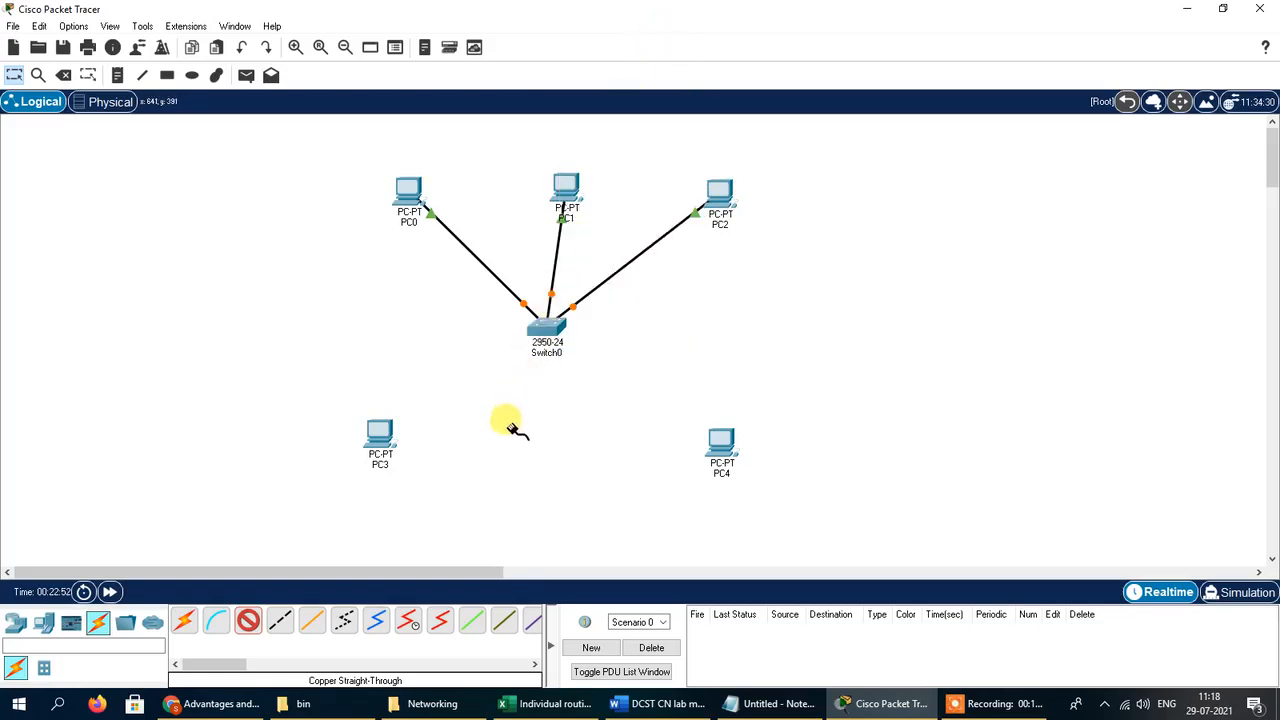
# Connect the FastEthernet0 ports of PC3 and PC4 to switch ports FastEthernet0/4 and FastEthernet0/5, and leave the cabling tool.
pyautogui.click(378, 440)
pyautogui.click(428, 500)
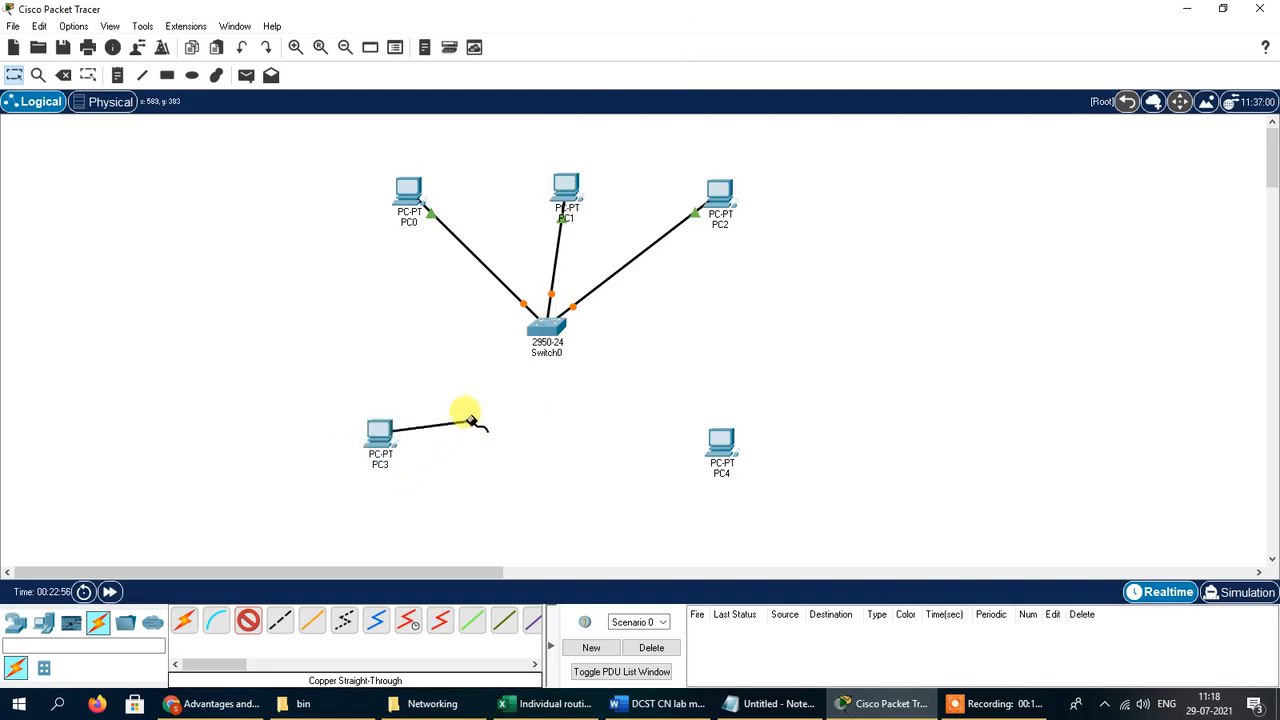
pyautogui.click(530, 330)
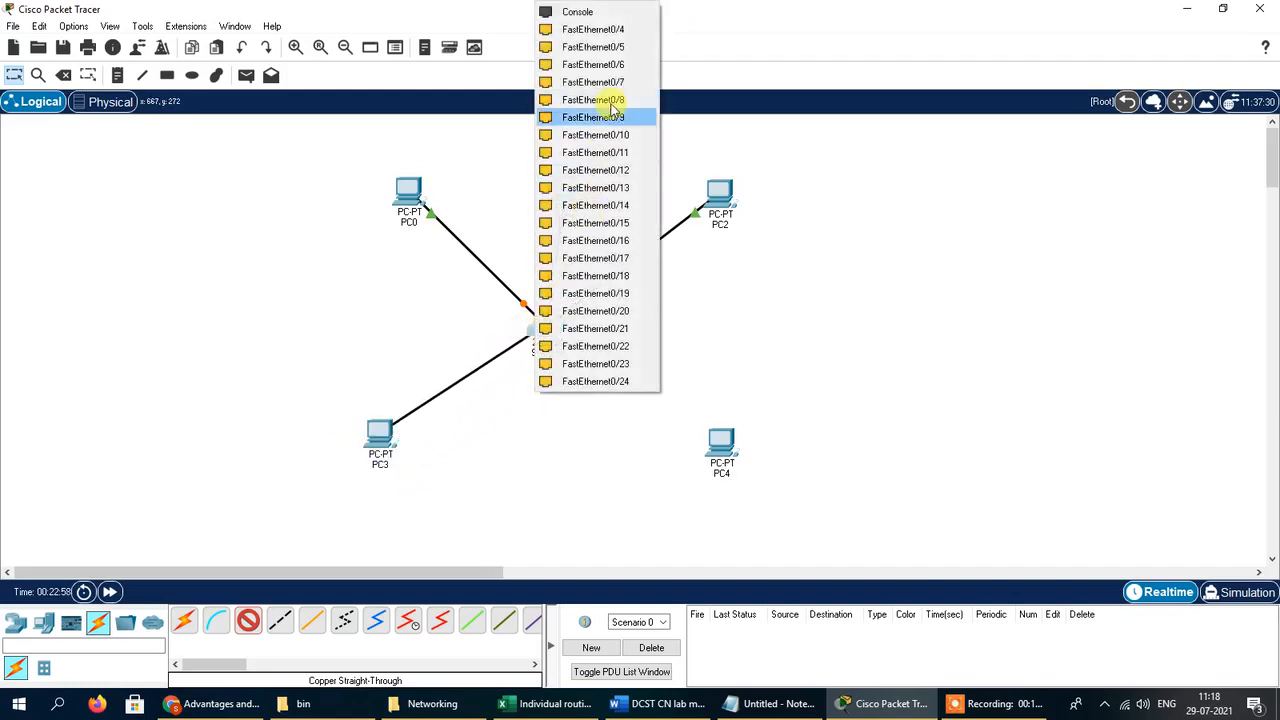
pyautogui.click(615, 32)
pyautogui.click(717, 445)
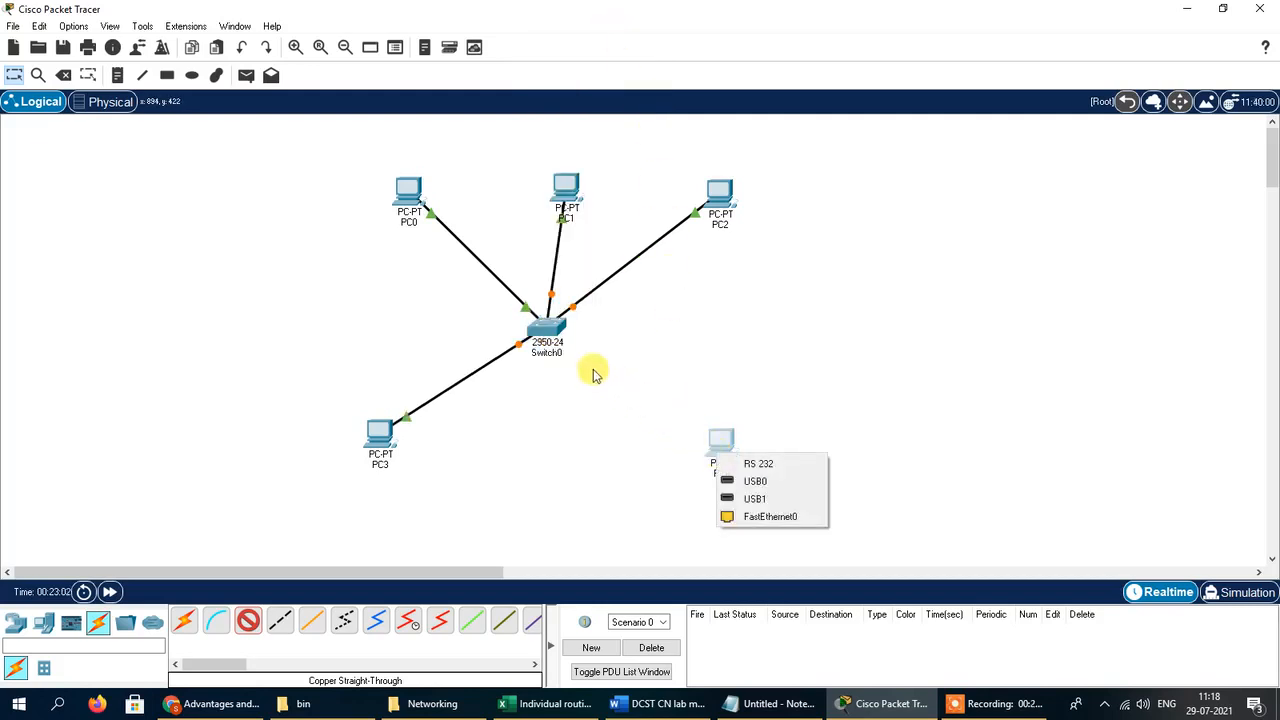
pyautogui.click(768, 516)
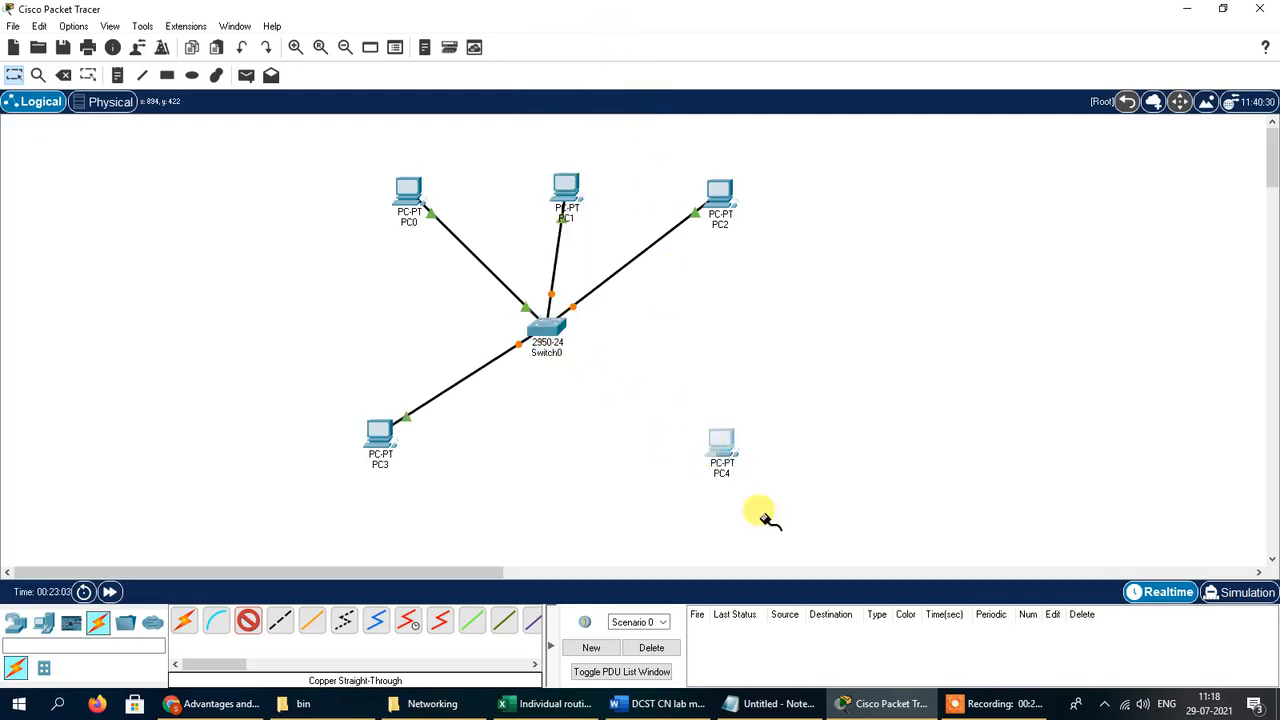
pyautogui.click(547, 333)
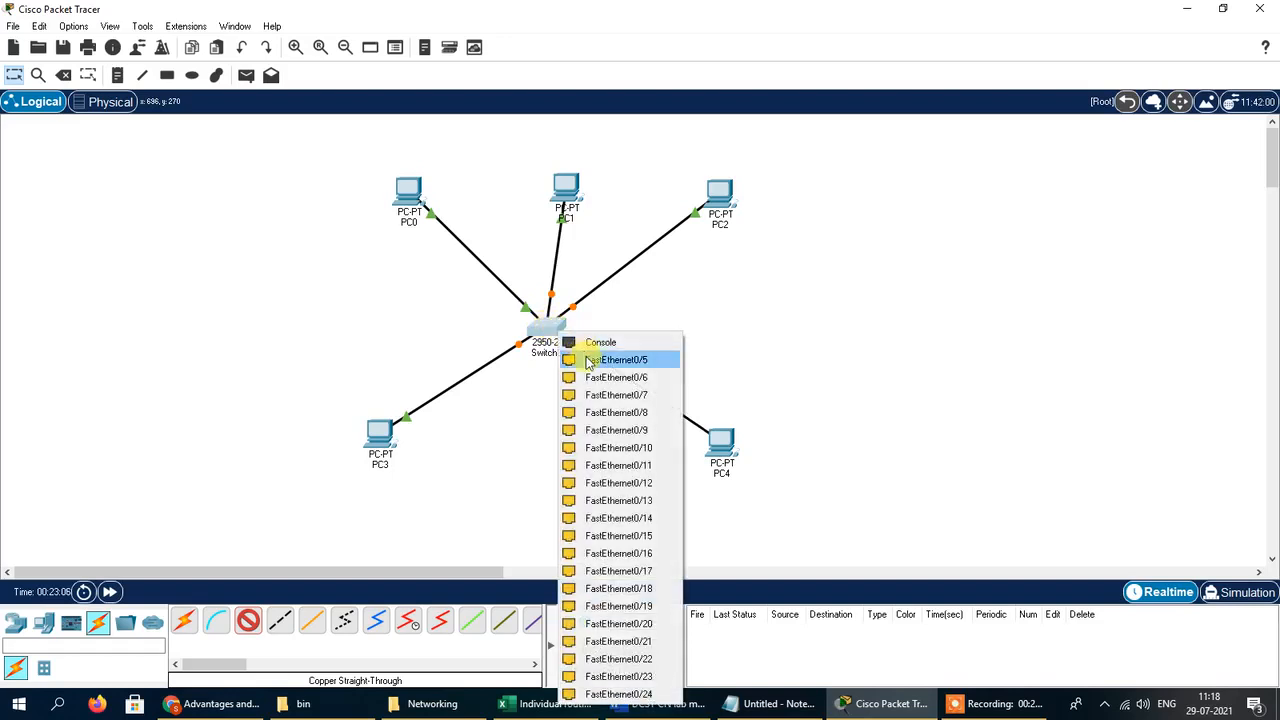
pyautogui.click(588, 362)
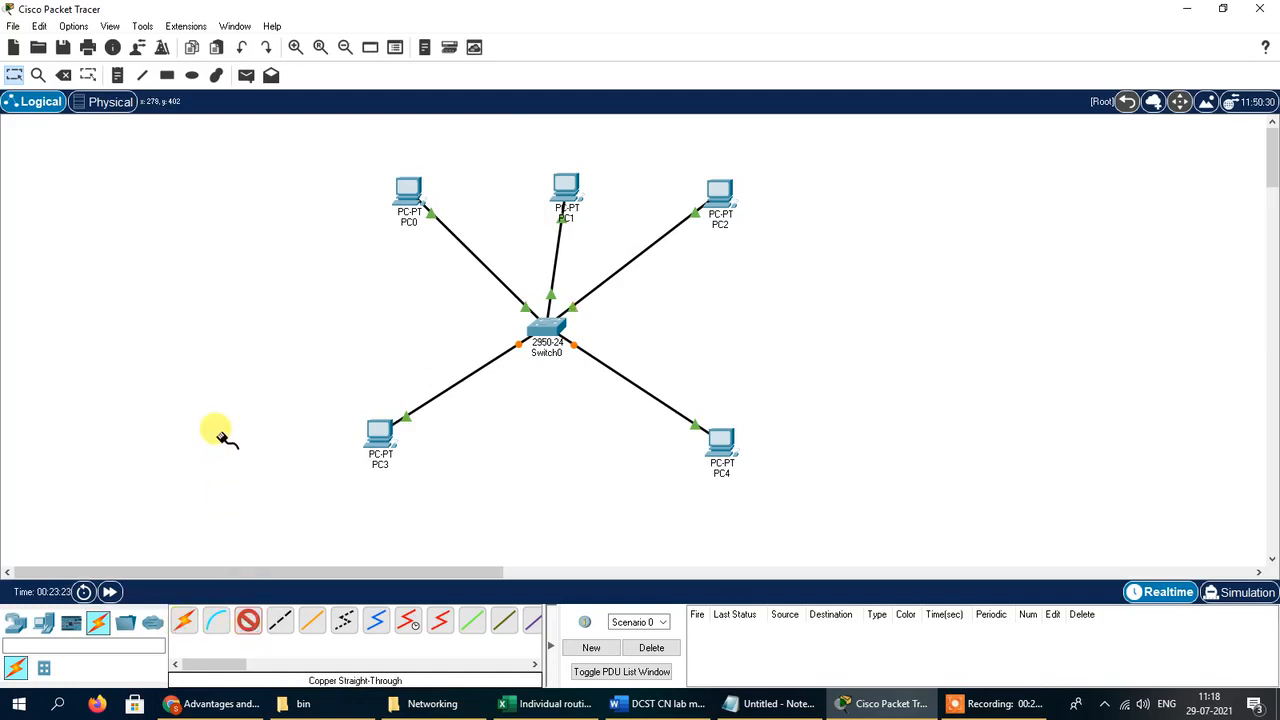
pyautogui.press('Escape')
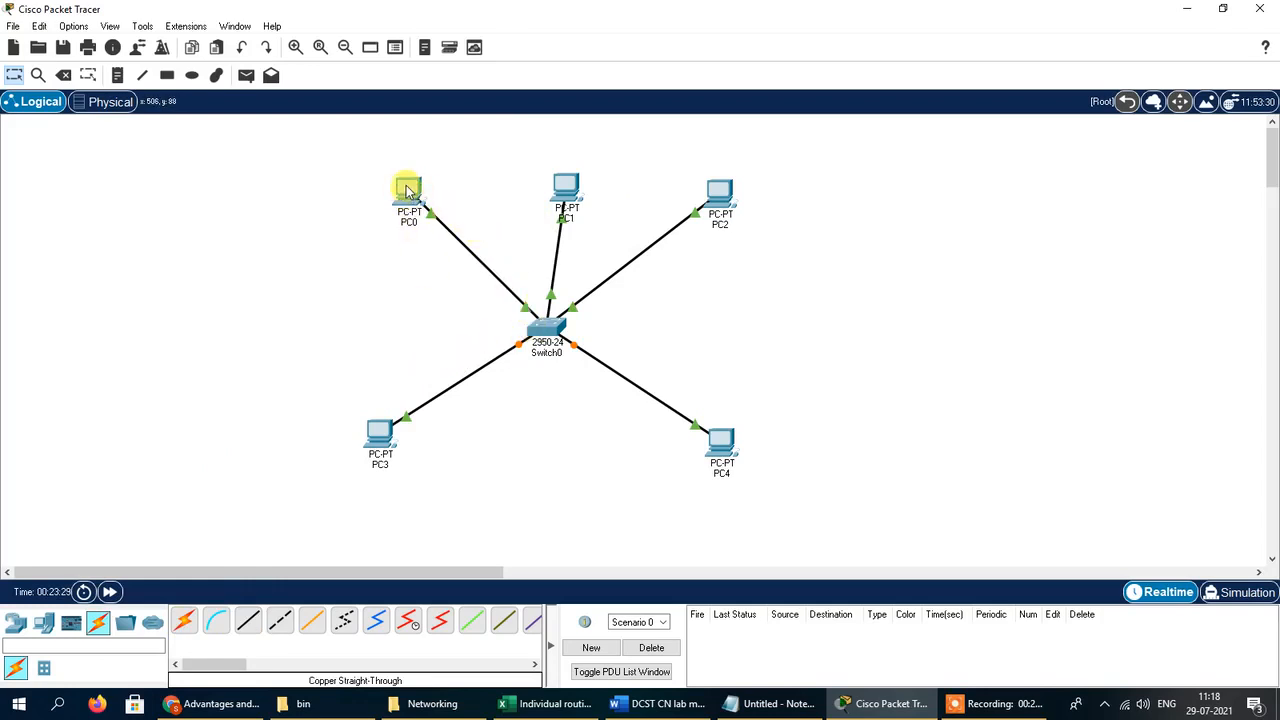
# Examine PC0's interface summary, physical modules, global settings and desktop applications, and close its window.
pyautogui.moveTo(407, 190)
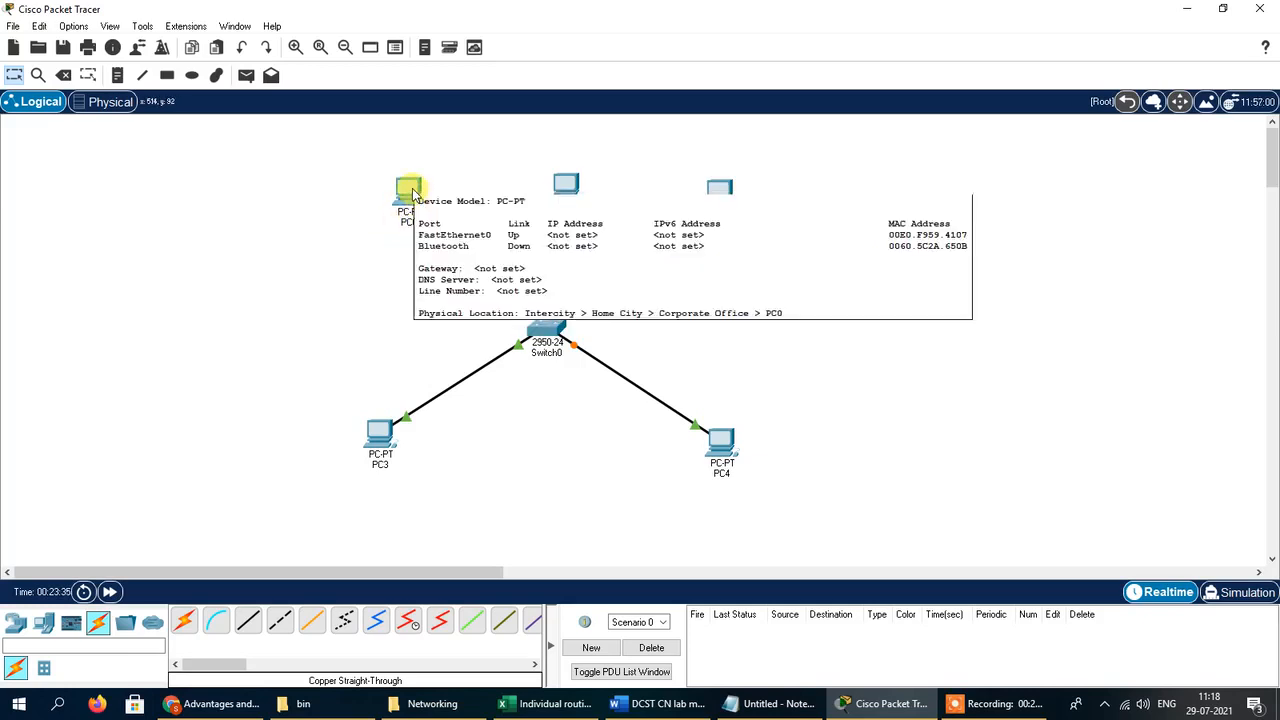
pyautogui.click(412, 192)
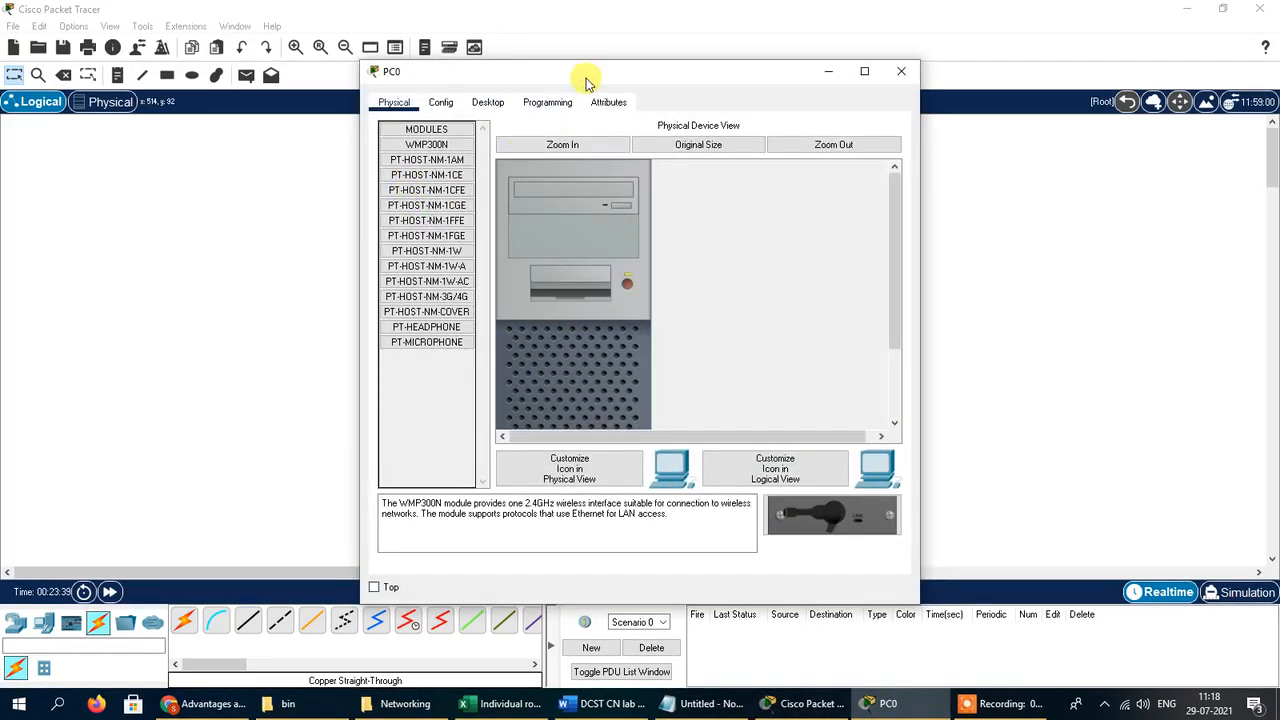
pyautogui.moveTo(588, 84); pyautogui.dragTo(799, 78)
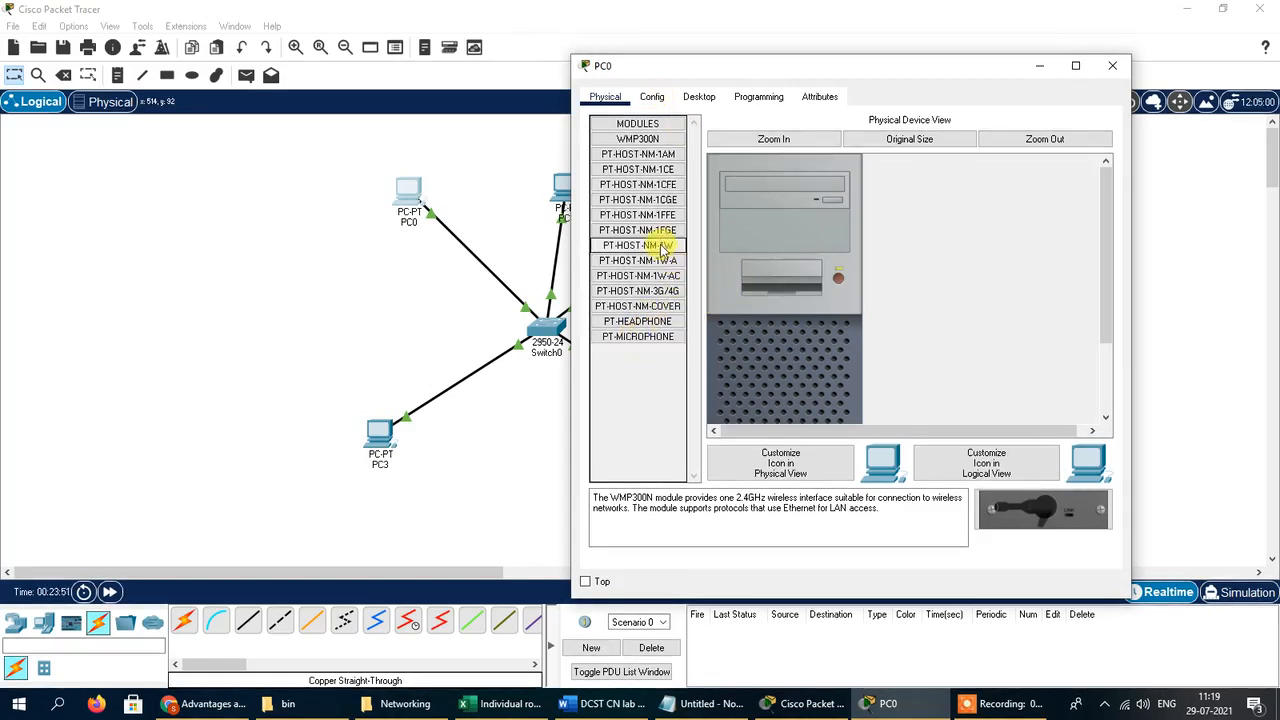
pyautogui.click(655, 100)
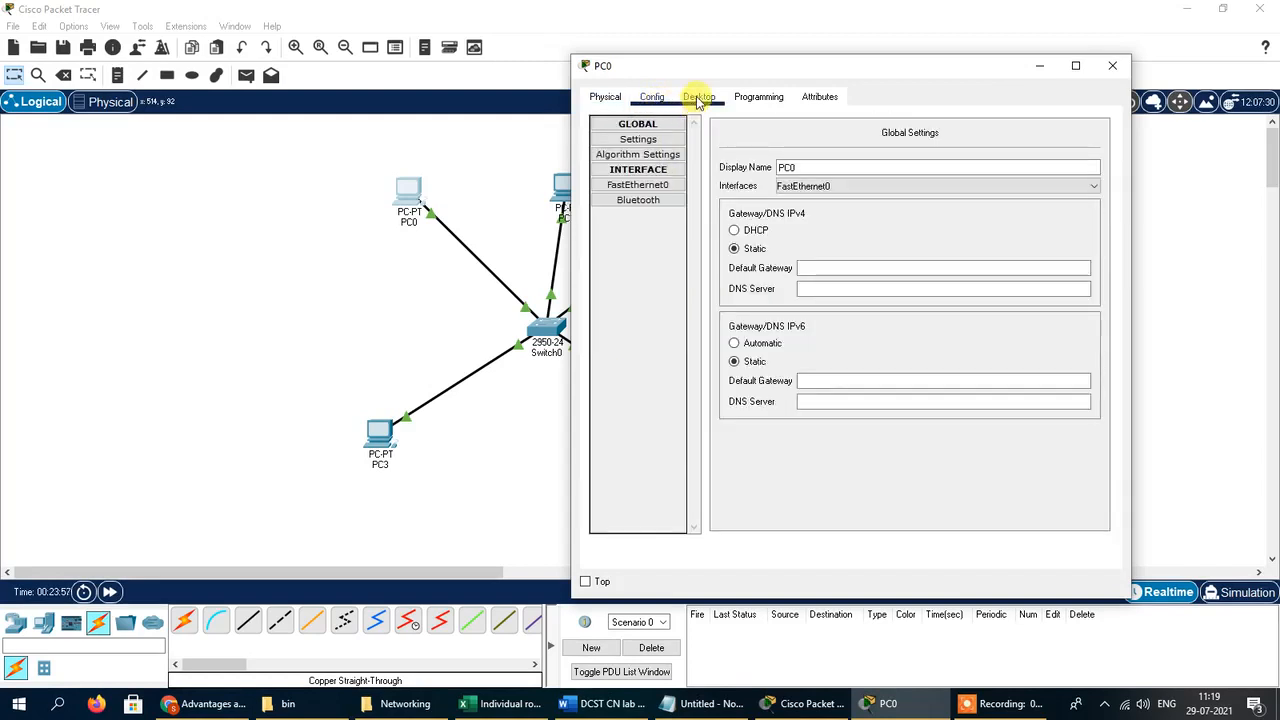
pyautogui.click(699, 99)
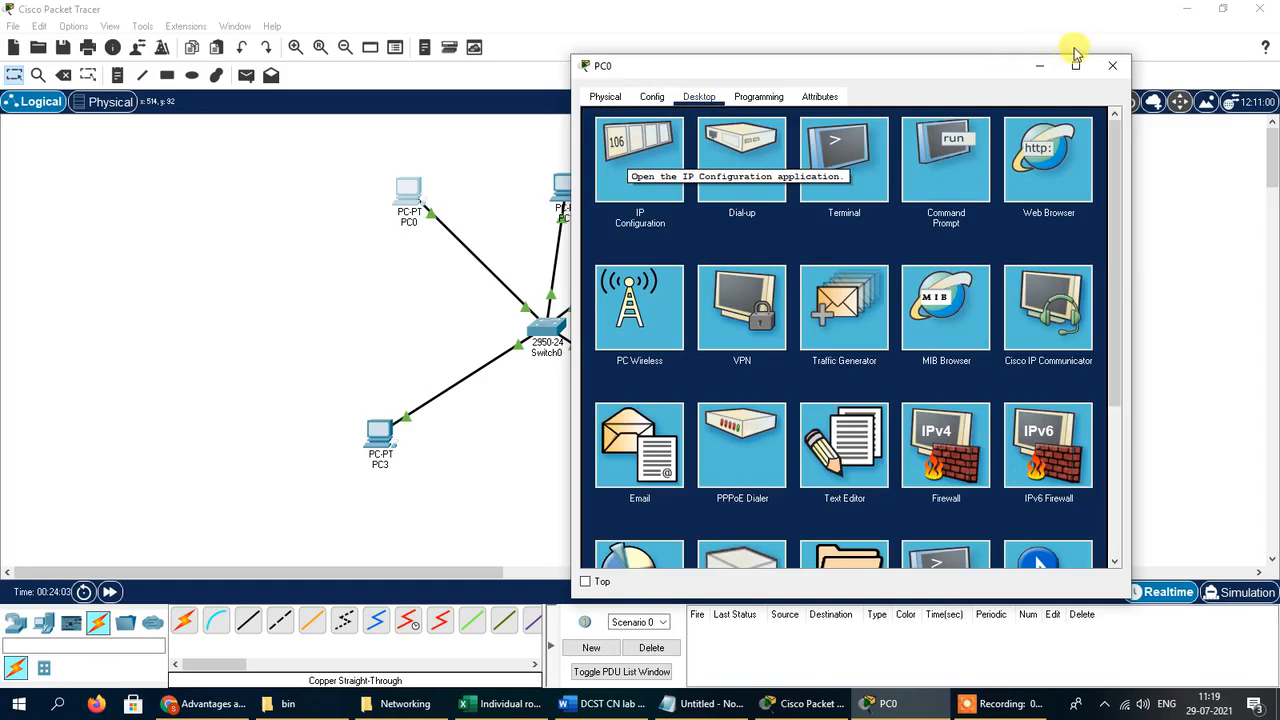
pyautogui.click(1113, 65)
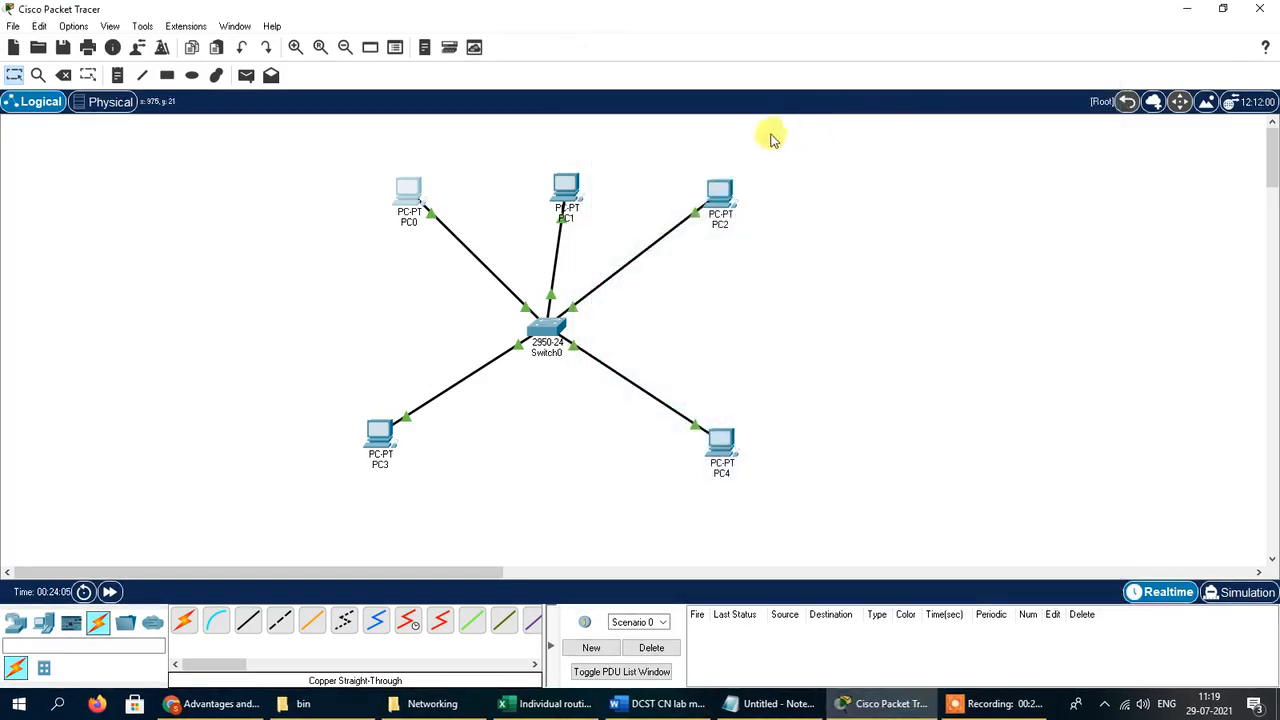
# Examine PC1's interface summary, physical modules, global settings and desktop applications.
pyautogui.click(565, 185)
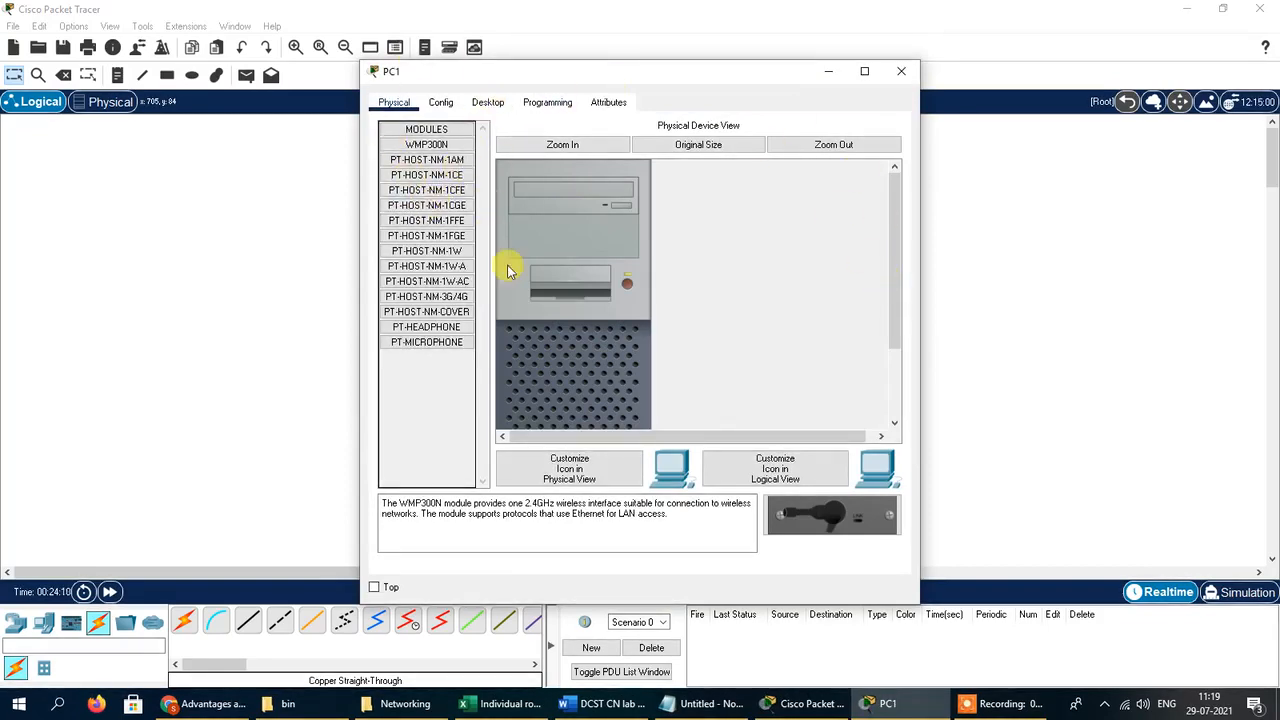
pyautogui.click(900, 70)
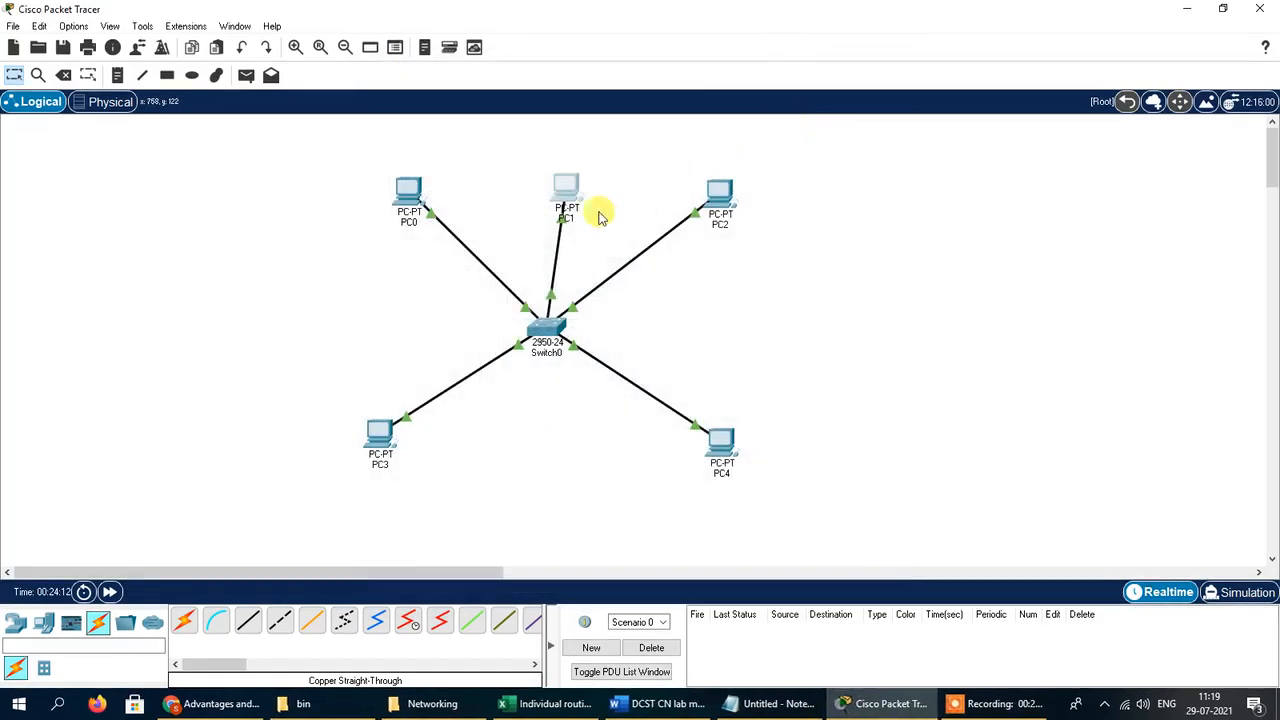
pyautogui.moveTo(565, 185)
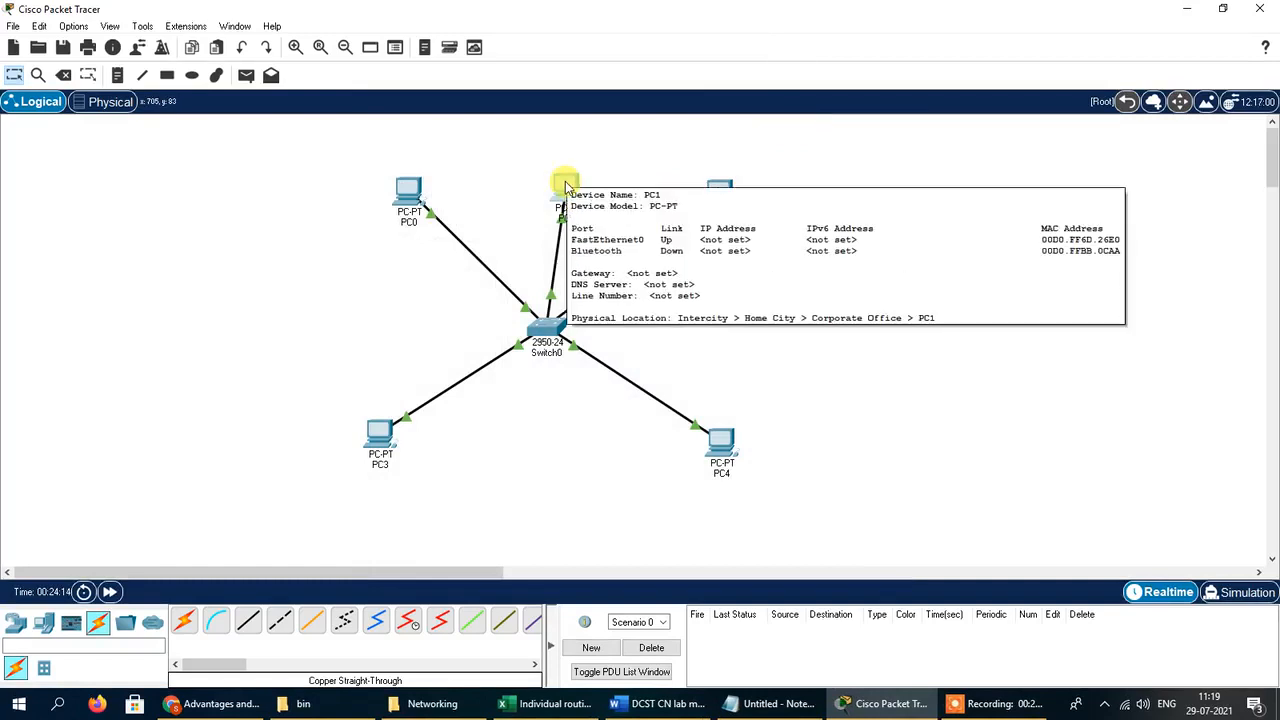
pyautogui.click(565, 185)
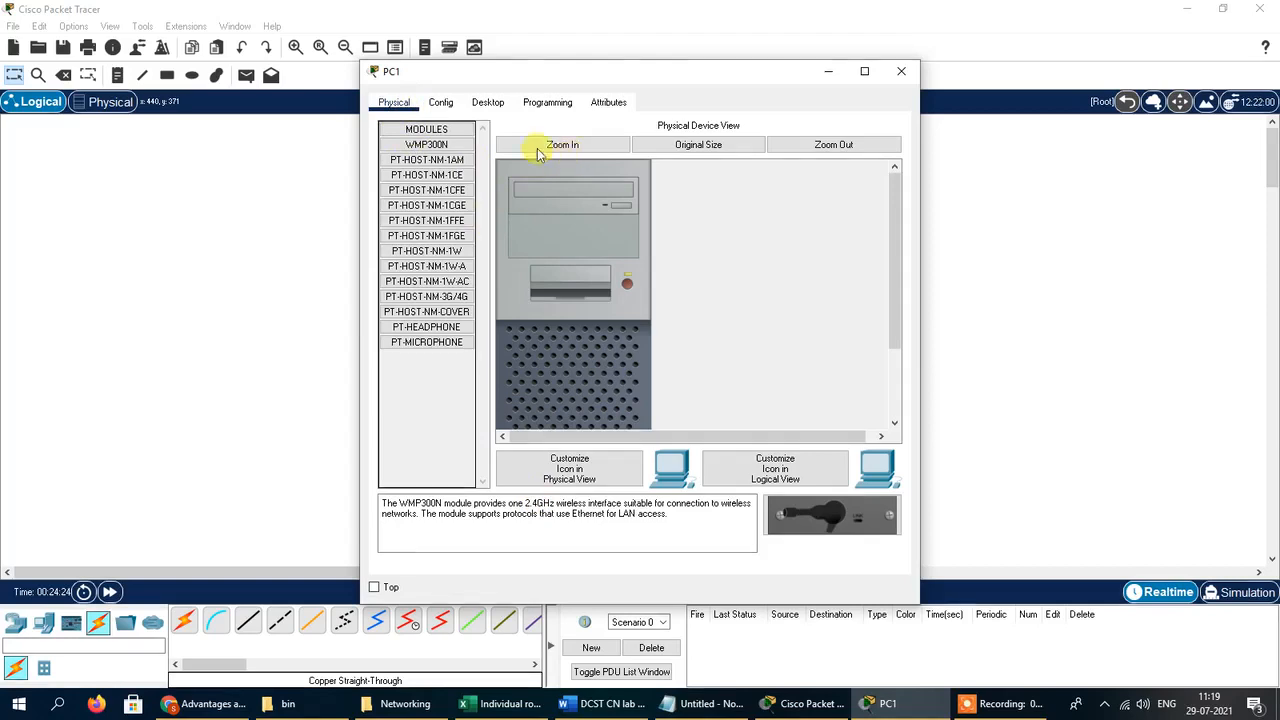
pyautogui.click(443, 103)
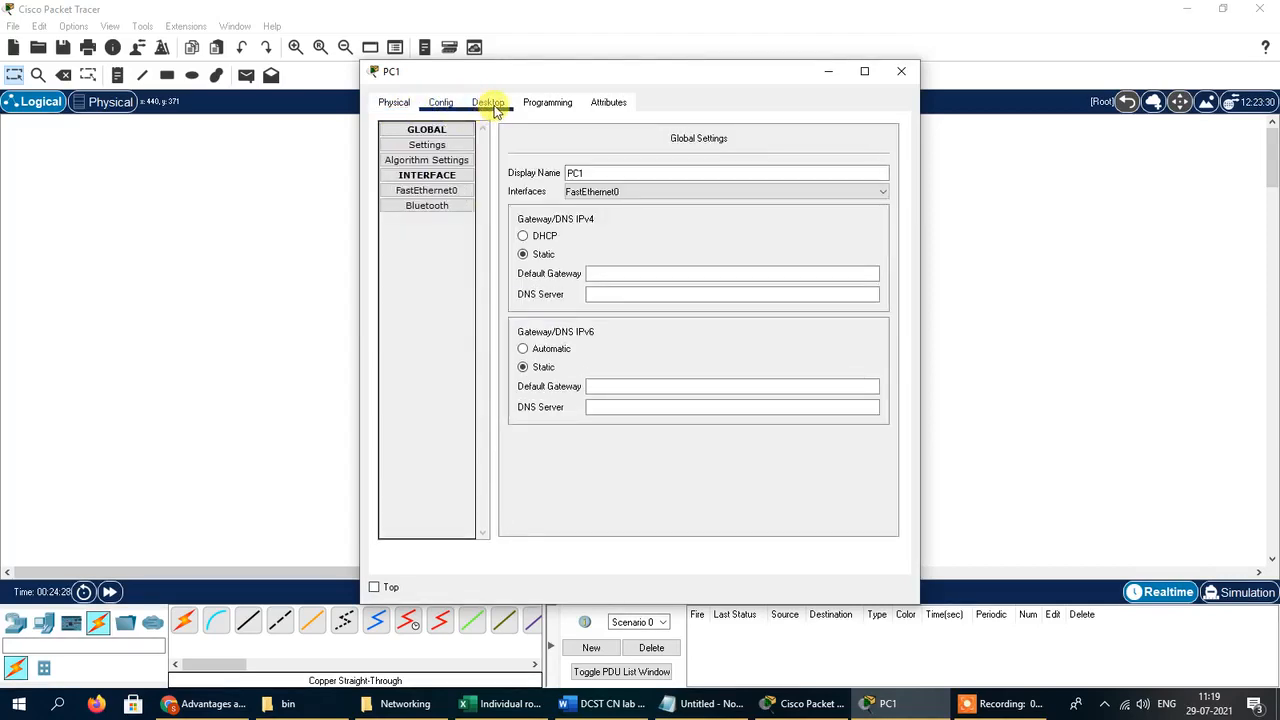
pyautogui.click(490, 103)
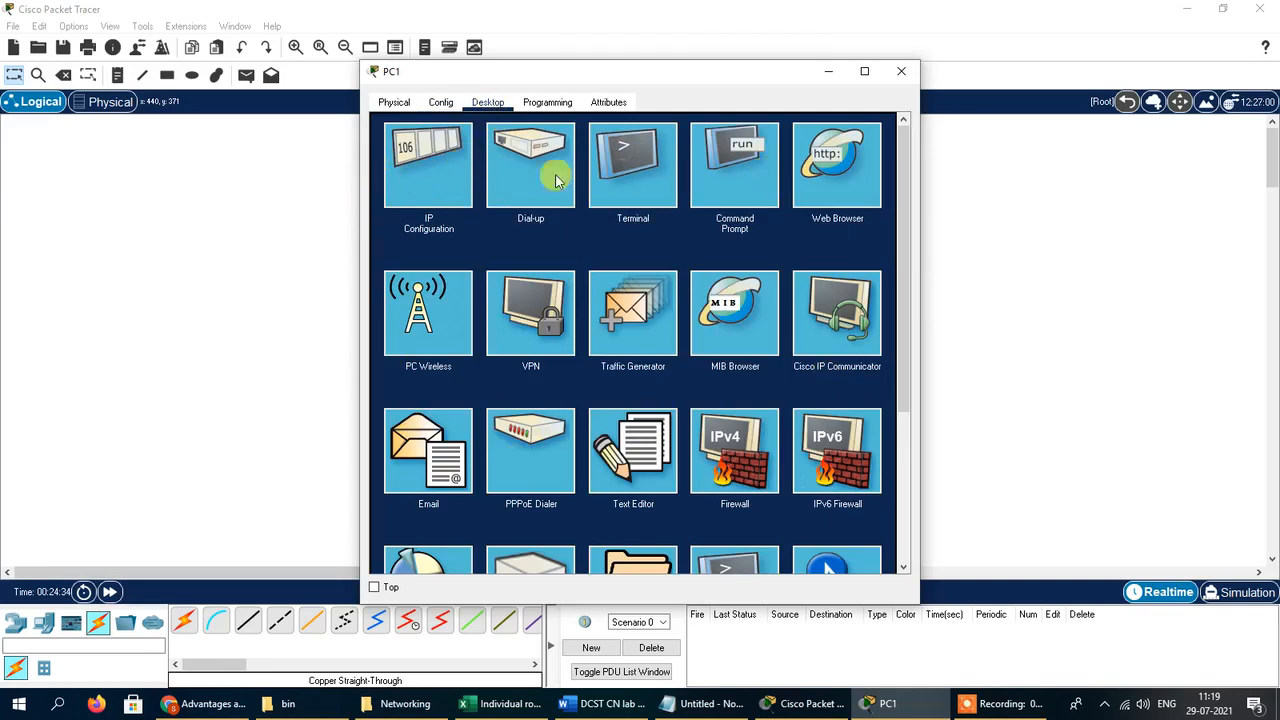
# Leave PC1's window and examine the port summary and physical device view of the central 2950-24 switch.
pyautogui.click(903, 71)
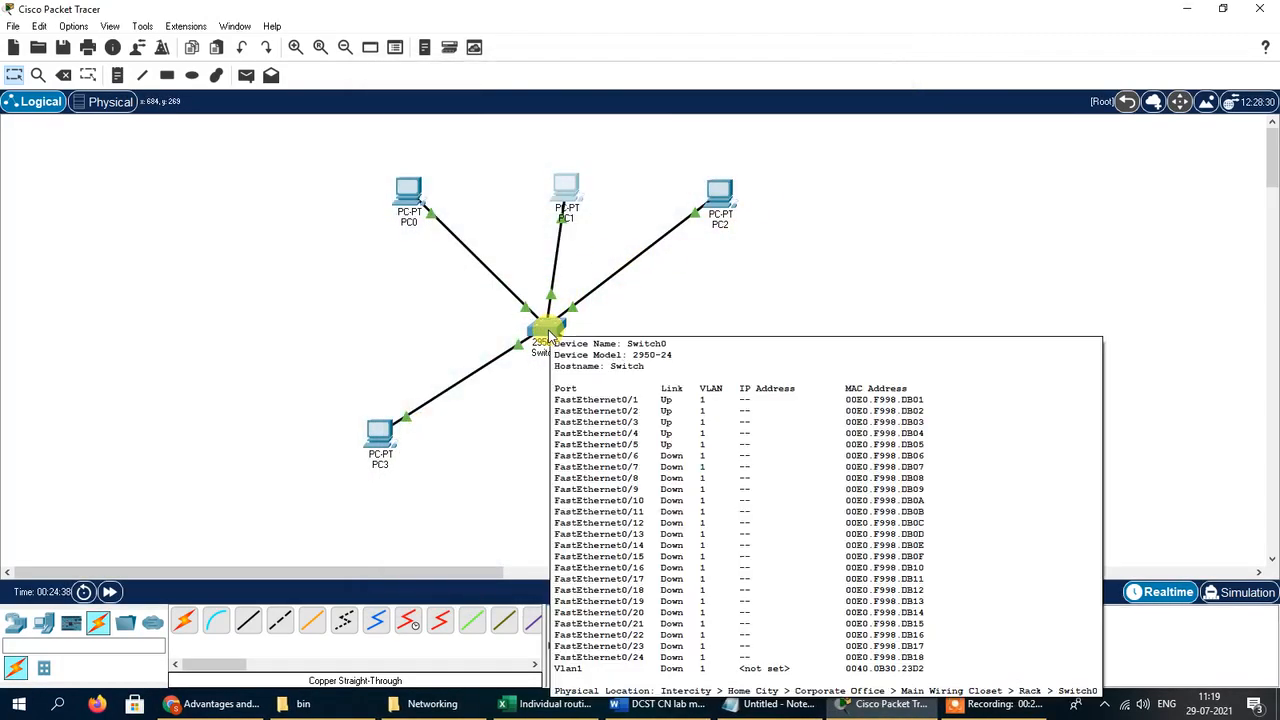
pyautogui.click(548, 330)
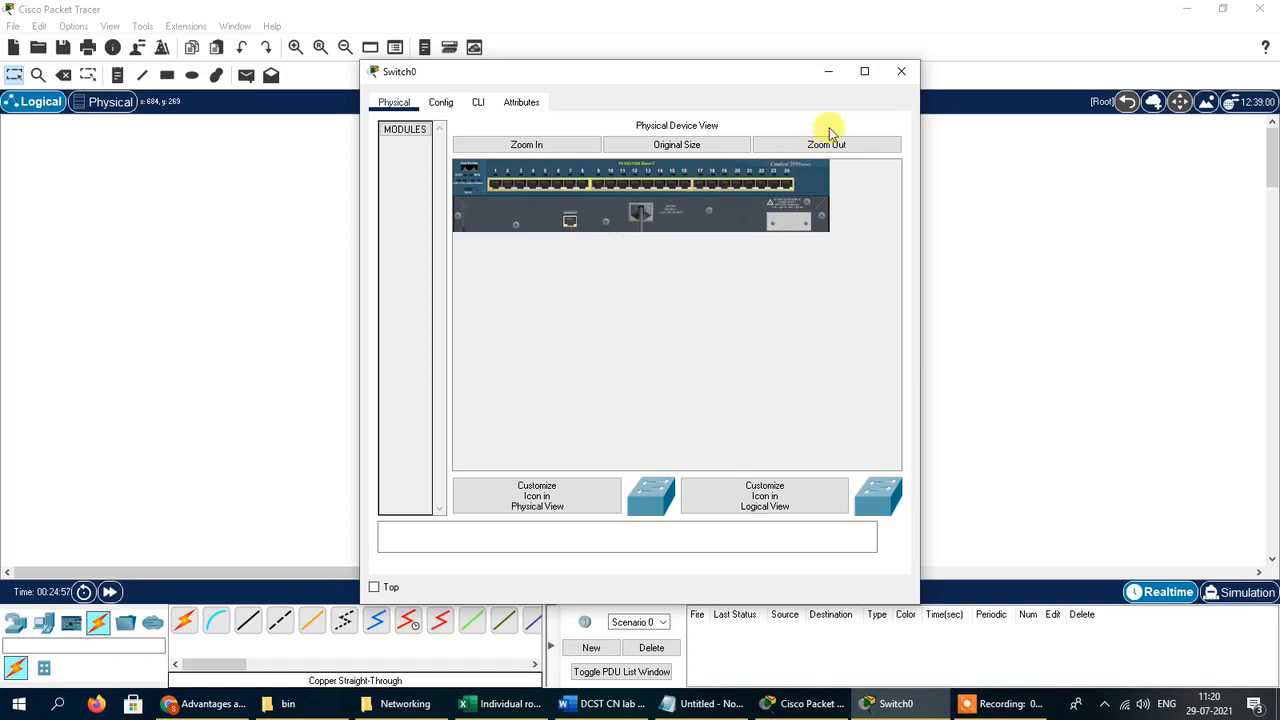
pyautogui.click(899, 75)
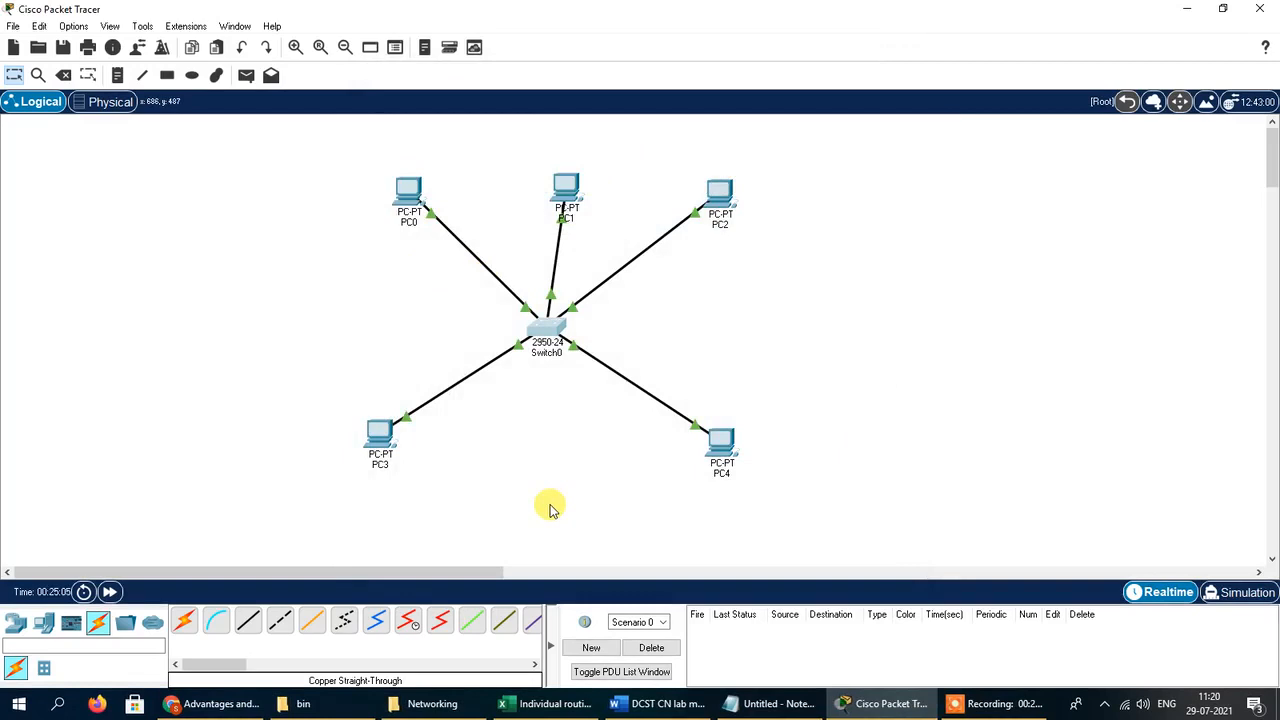
# Examine PC0's interface summary and global settings.
pyautogui.click(407, 190)
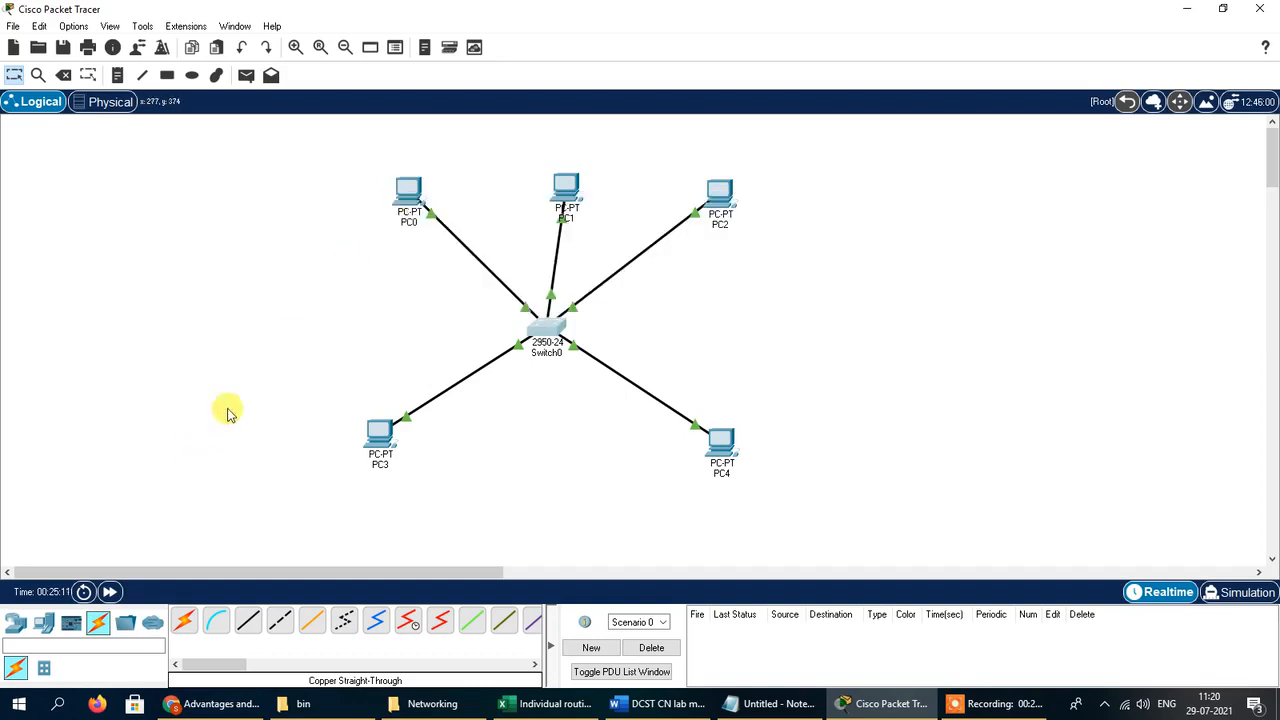
pyautogui.moveTo(407, 192)
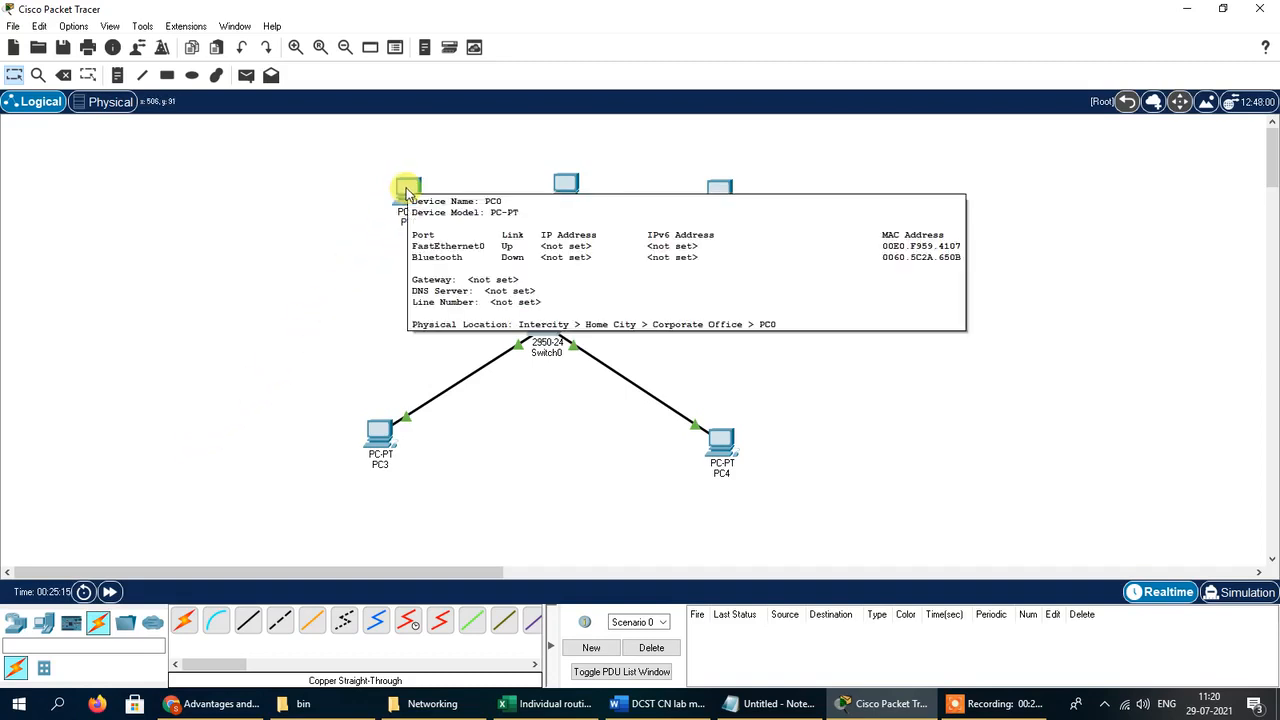
pyautogui.click(407, 192)
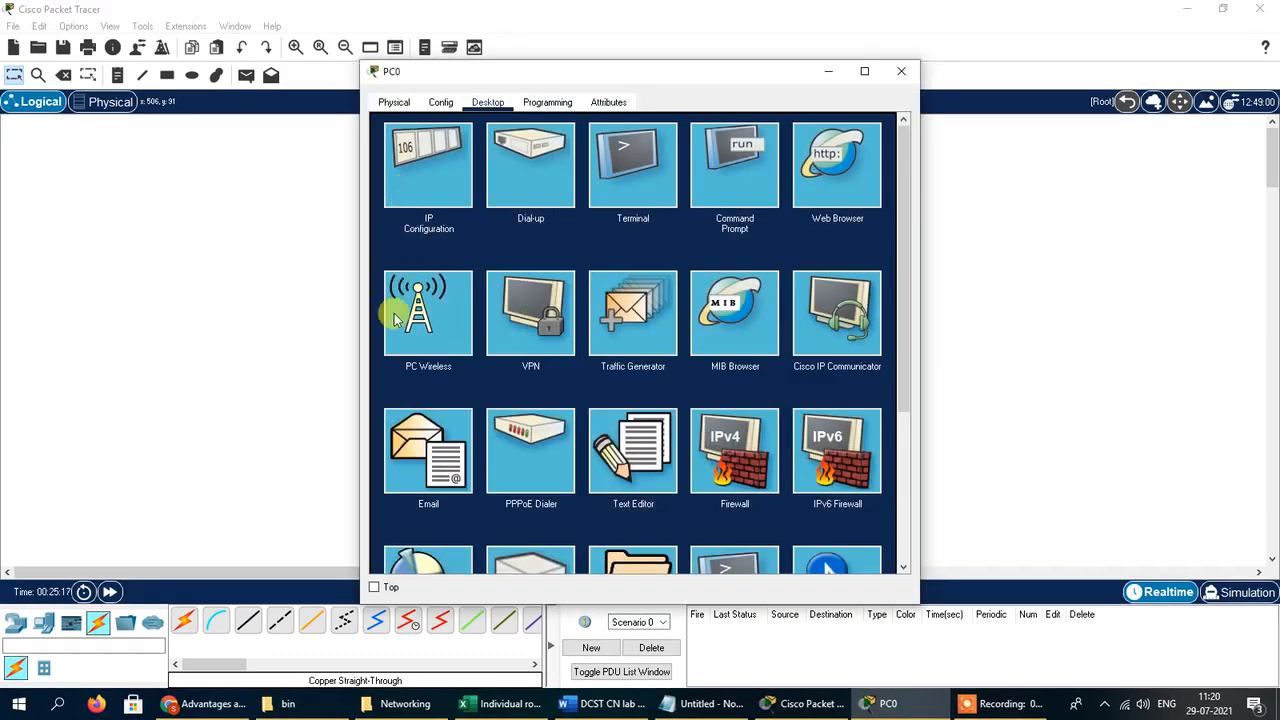
pyautogui.click(440, 102)
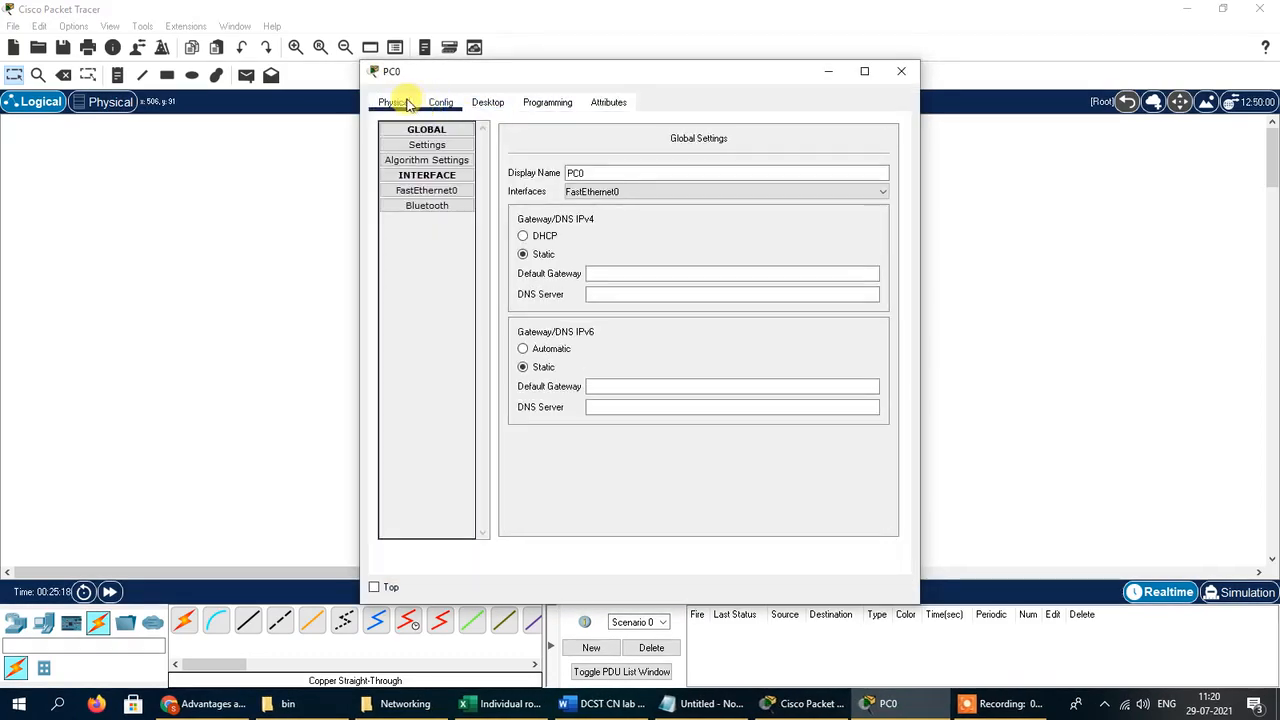
pyautogui.click(407, 104)
pyautogui.click(440, 102)
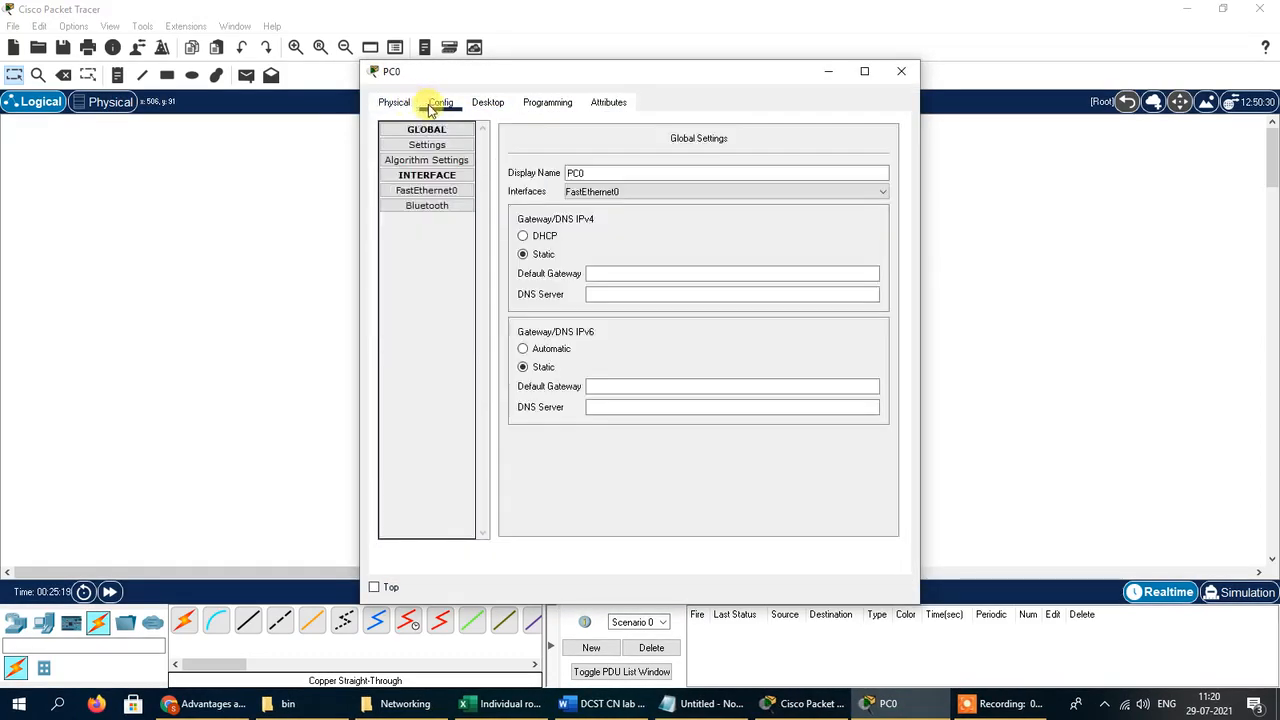
# Assign PC0 the static IPv4 address 10.10.10.1 with subnet mask 255.0.0.0, and close its window.
pyautogui.click(488, 104)
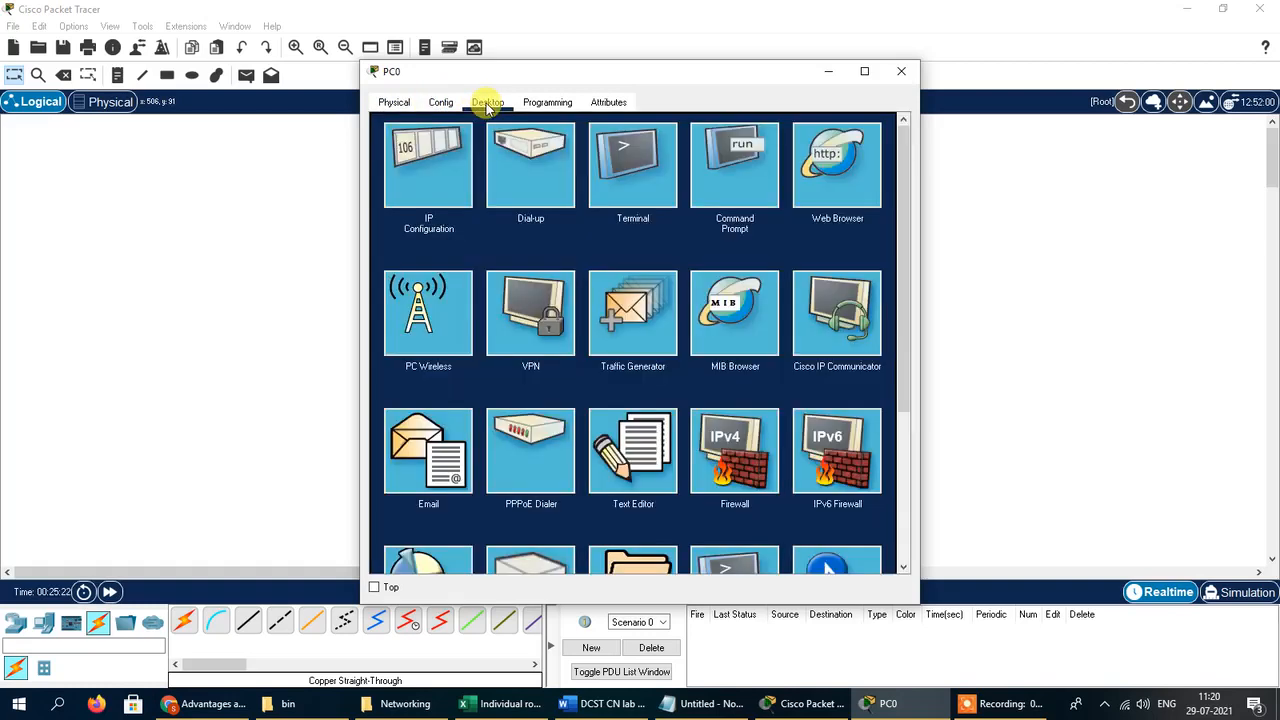
pyautogui.click(437, 187)
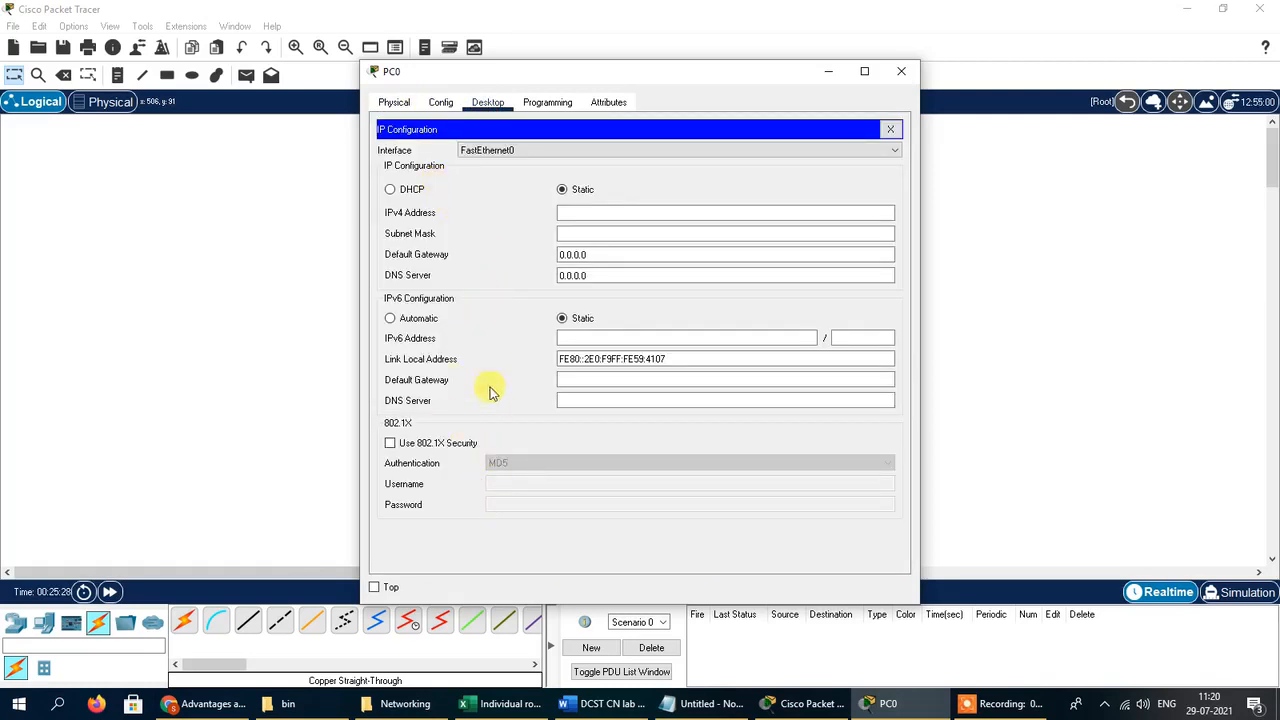
pyautogui.click(561, 189)
pyautogui.click(576, 210)
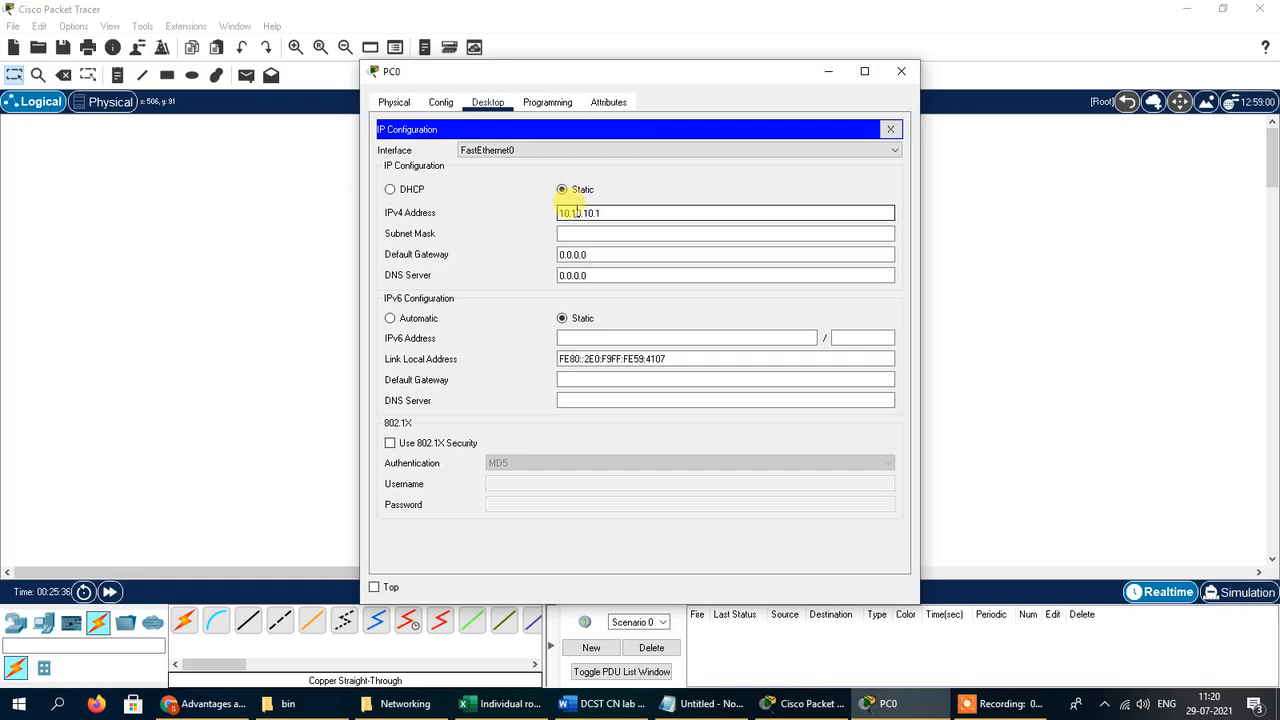
pyautogui.click(576, 210)
pyautogui.write('10.10.10.1')
pyautogui.click(586, 233)
pyautogui.click(592, 254)
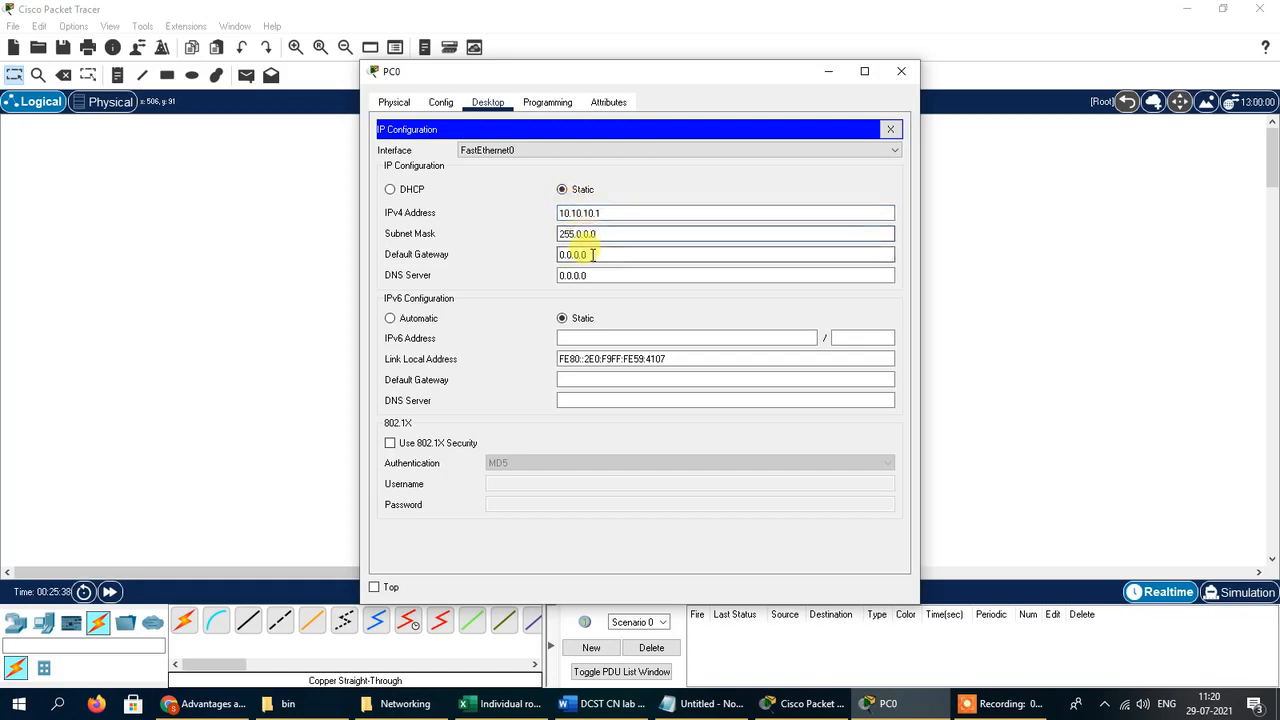
pyautogui.click(600, 234)
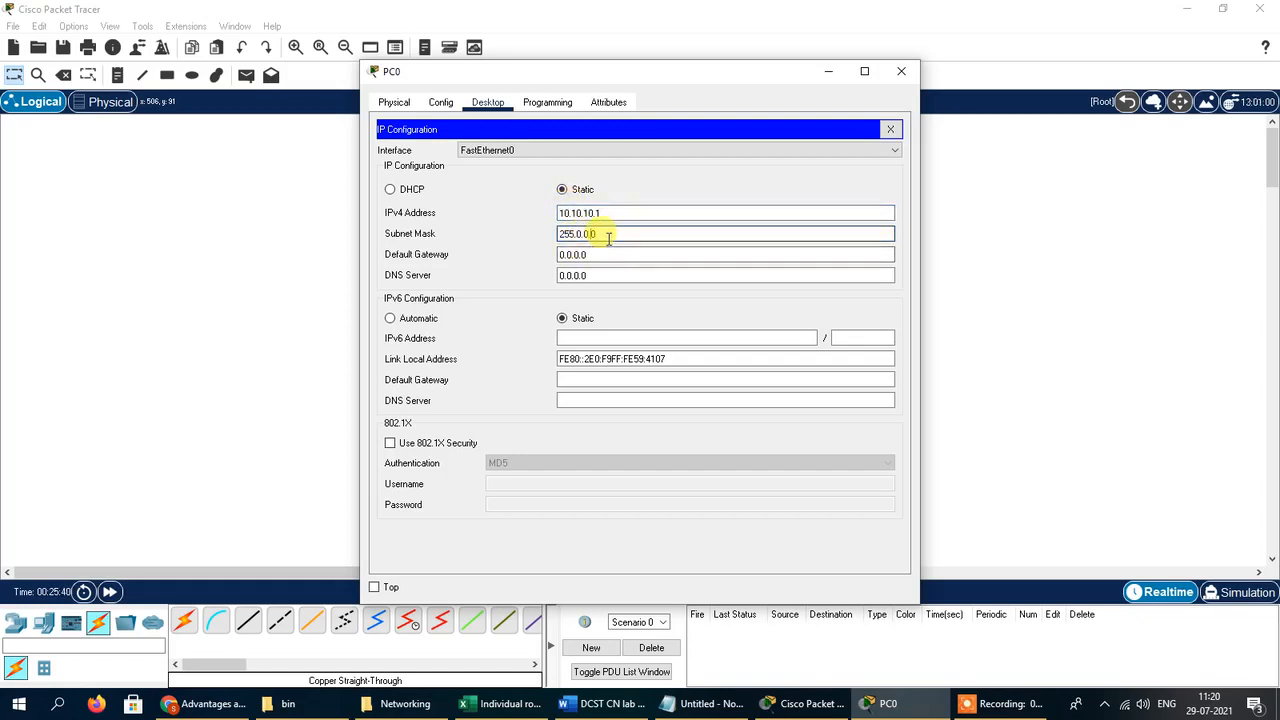
pyautogui.click(594, 254)
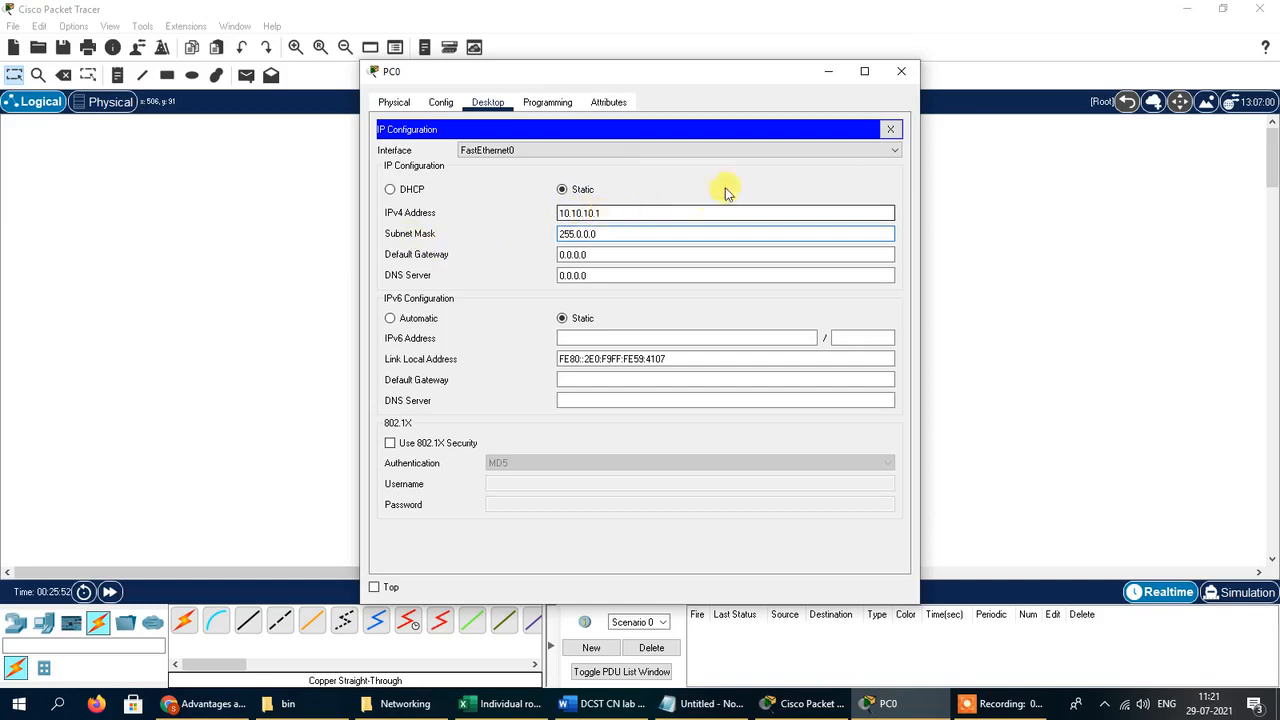
pyautogui.click(902, 71)
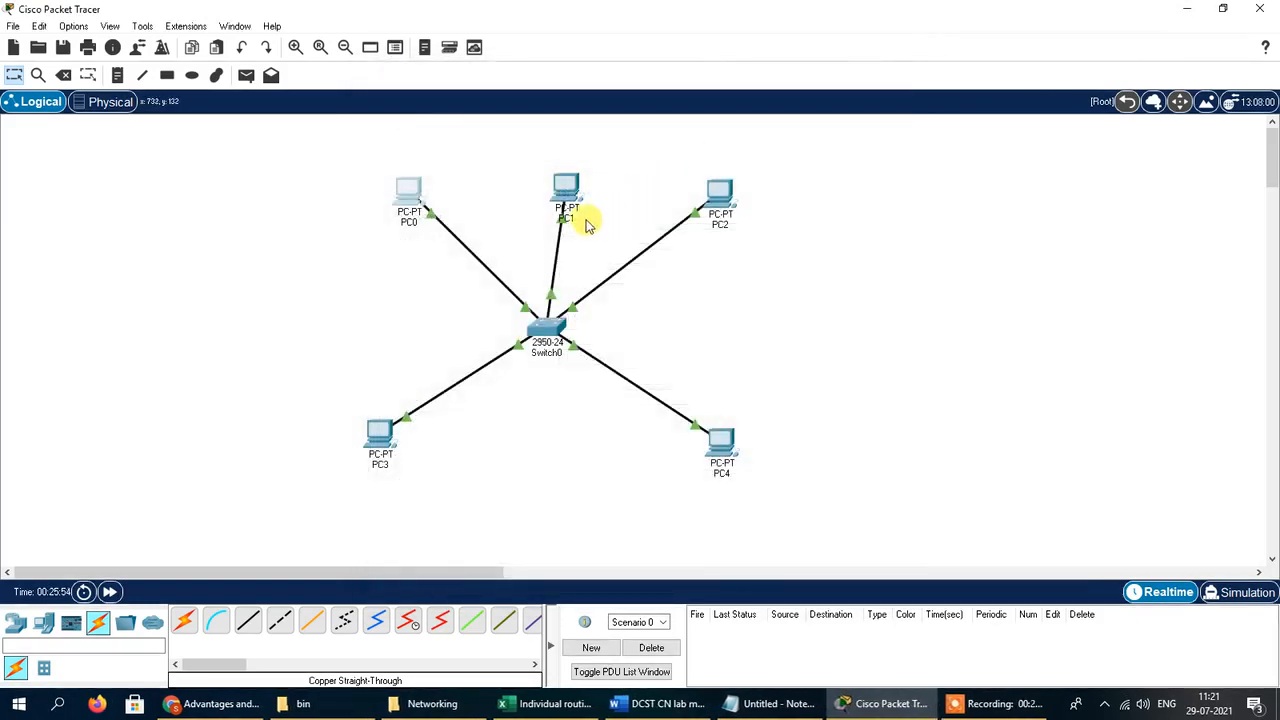
# Assign PC1 the static IPv4 address 10.10.10.2 with subnet mask 255.0.0.0, and close its window.
pyautogui.click(566, 189)
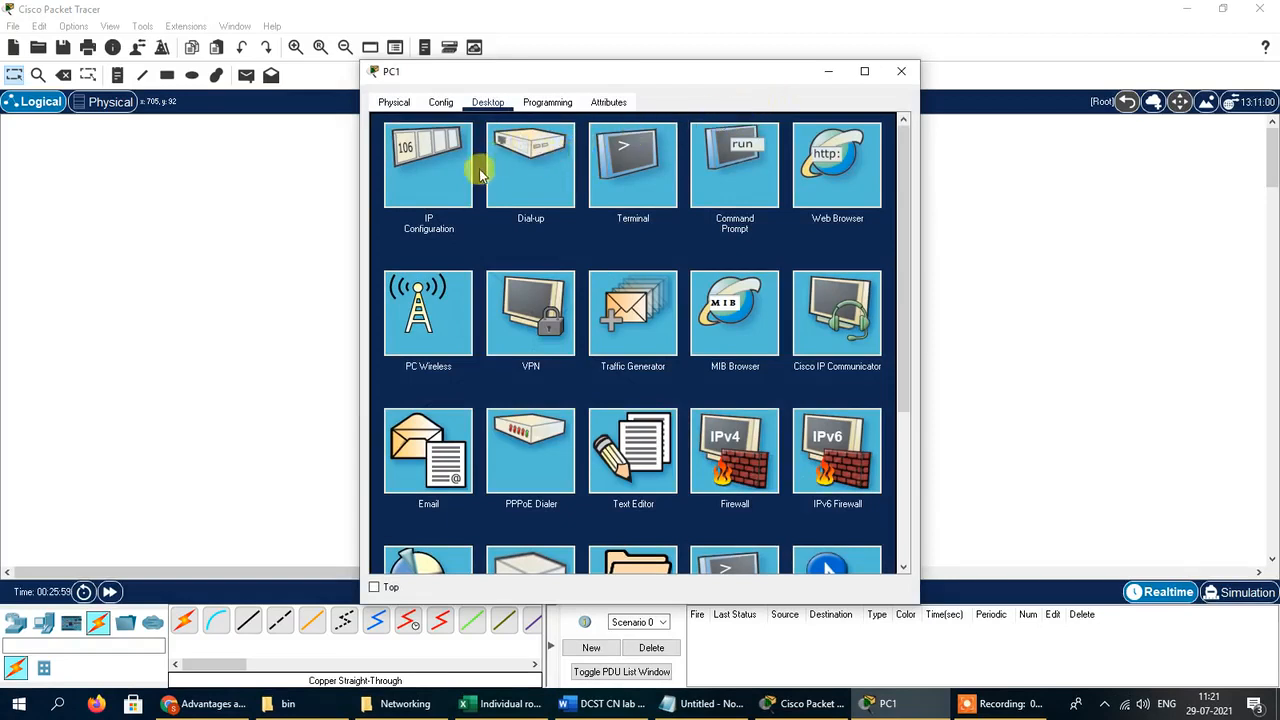
pyautogui.click(446, 174)
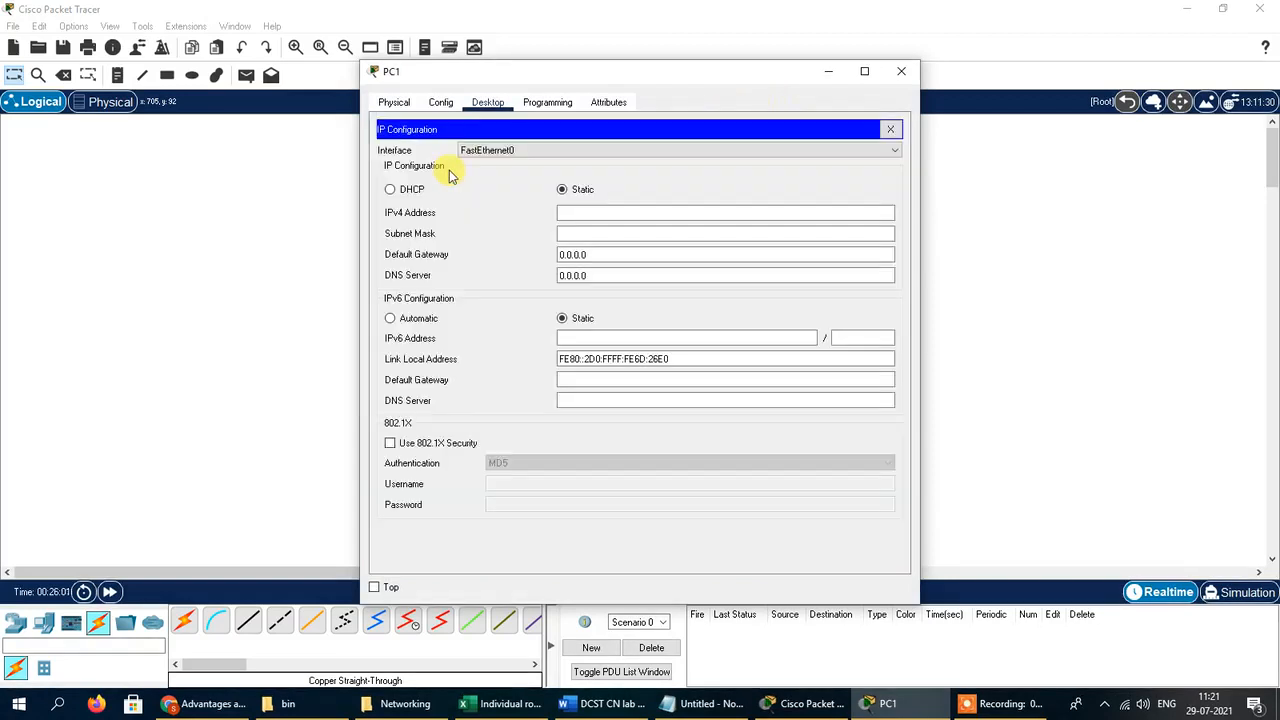
pyautogui.click(584, 212)
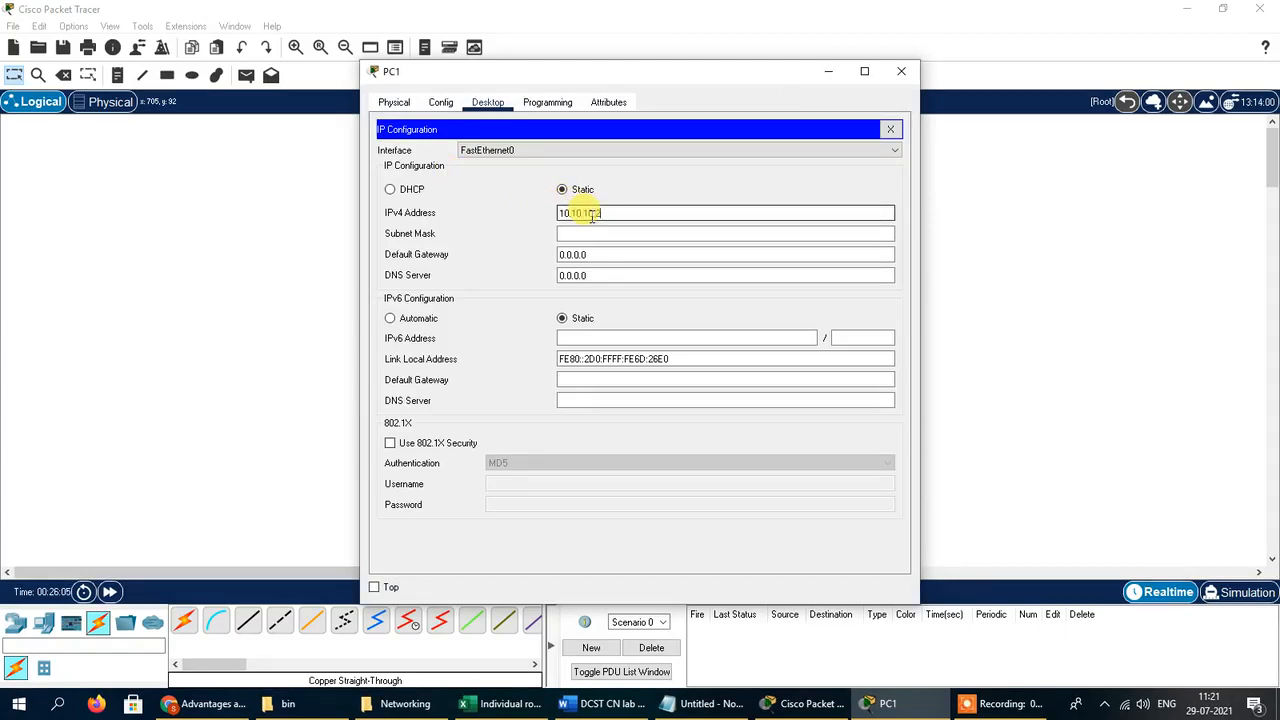
pyautogui.write('10.10.10.2')
pyautogui.press('Tab')
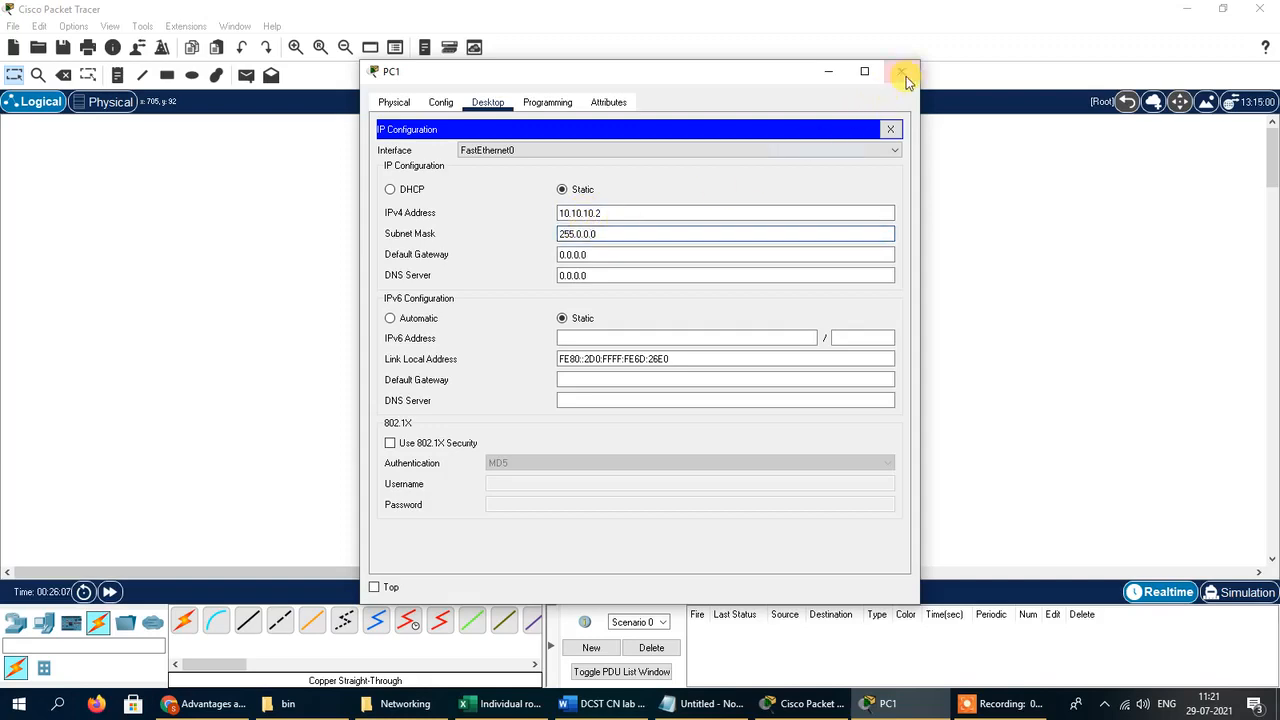
pyautogui.click(910, 76)
# Assign PC2 the static IPv4 address 10.10.10.3 with subnet mask 255.0.0.0, and close its window.
pyautogui.click(720, 202)
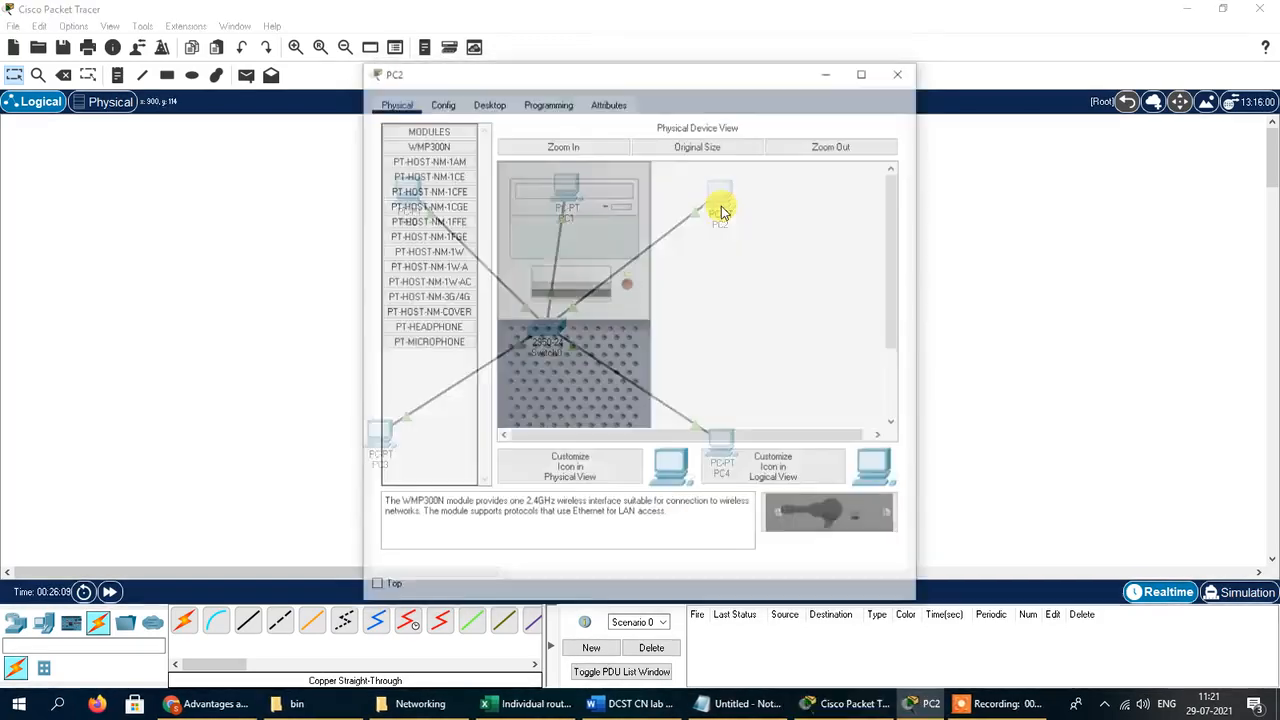
pyautogui.click(487, 102)
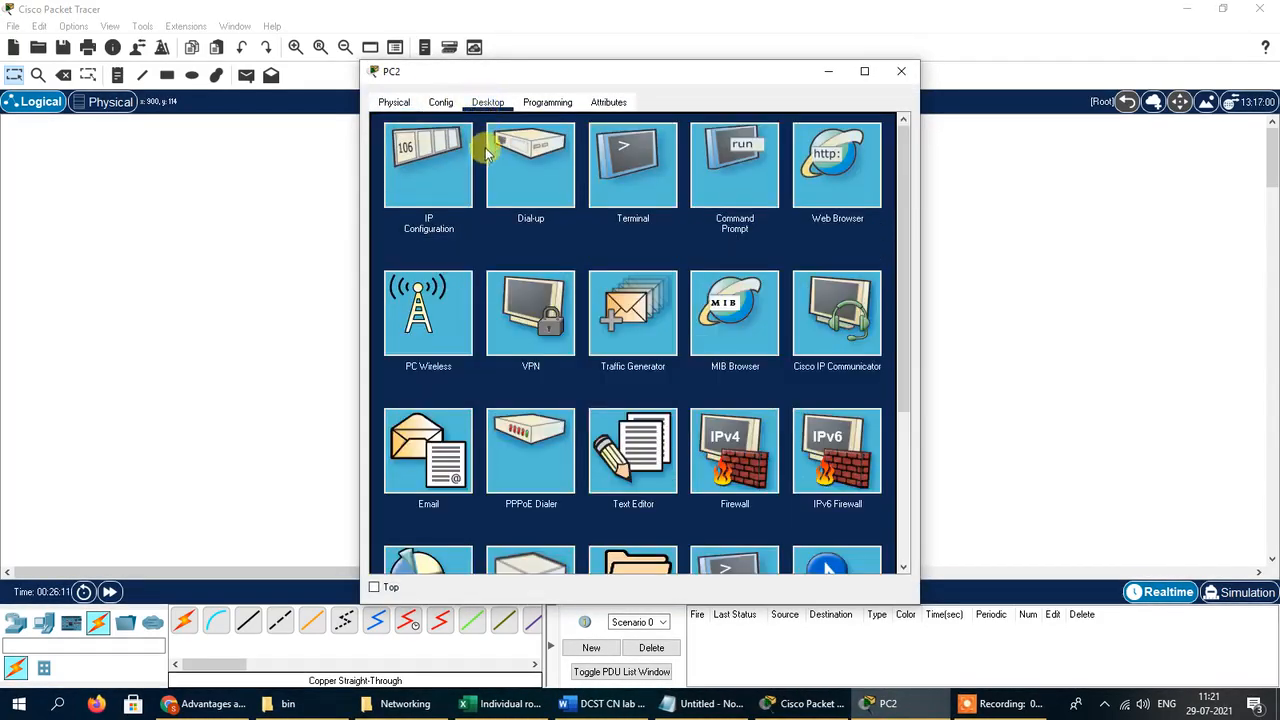
pyautogui.click(462, 162)
pyautogui.click(604, 213)
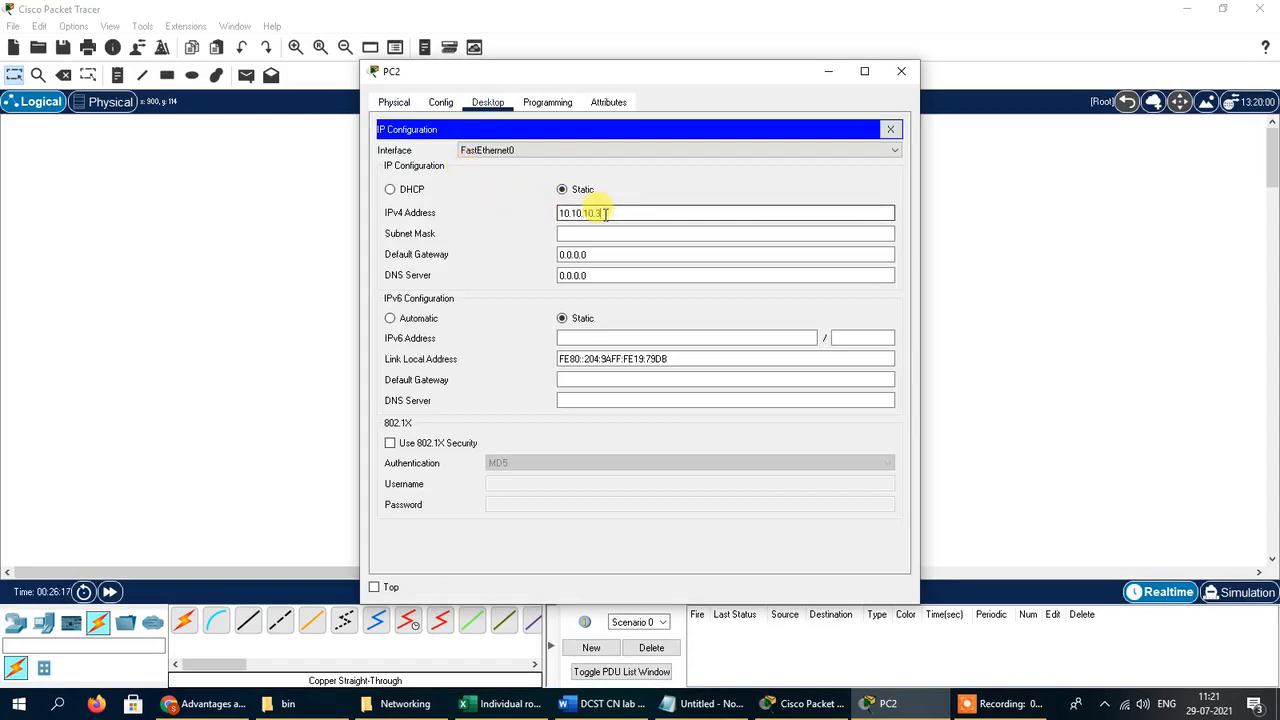
pyautogui.click(604, 232)
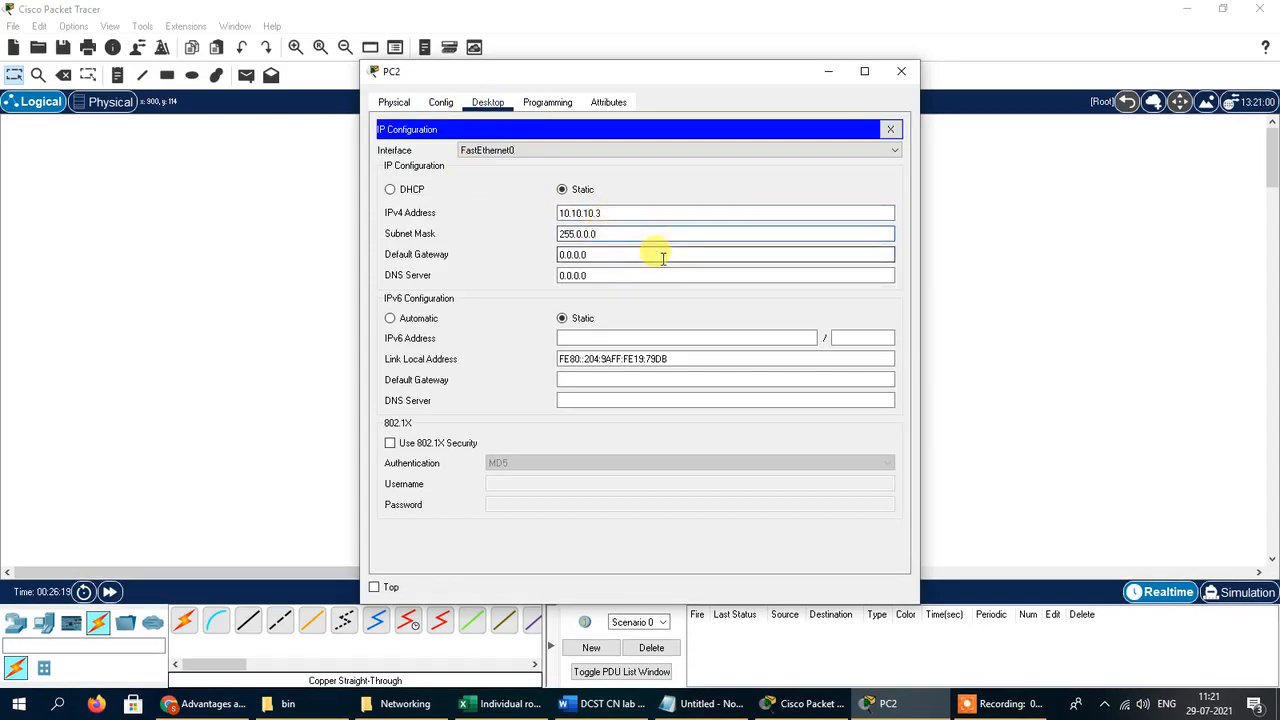
pyautogui.click(901, 71)
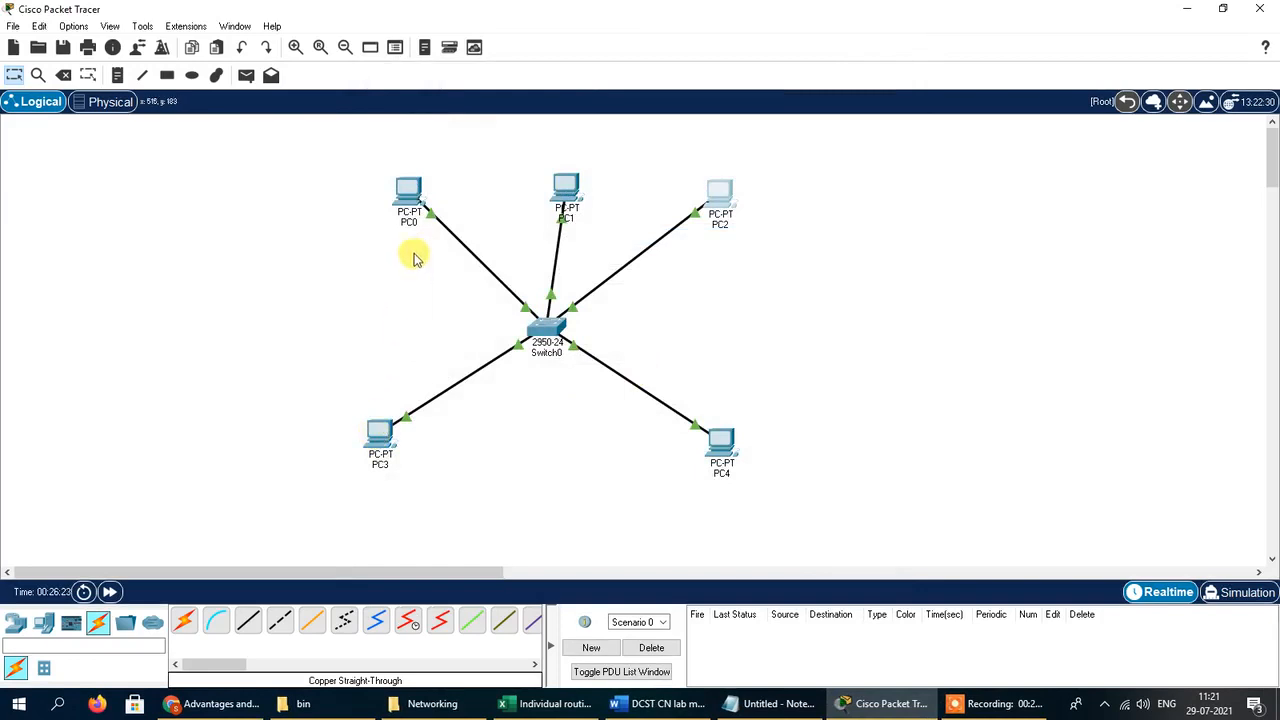
# Assign PC3 the static IPv4 address 10.10.10.4 with subnet mask 255.0.0.0, and close its window.
pyautogui.moveTo(416, 190)
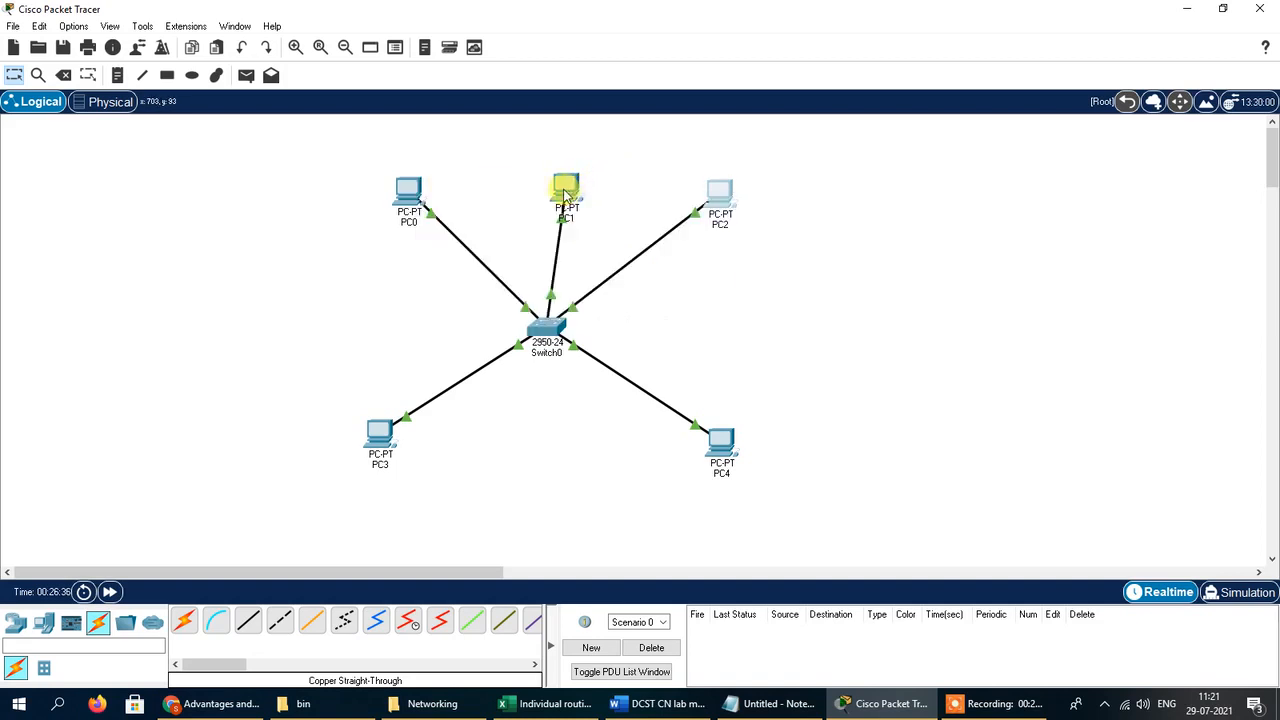
pyautogui.moveTo(566, 192)
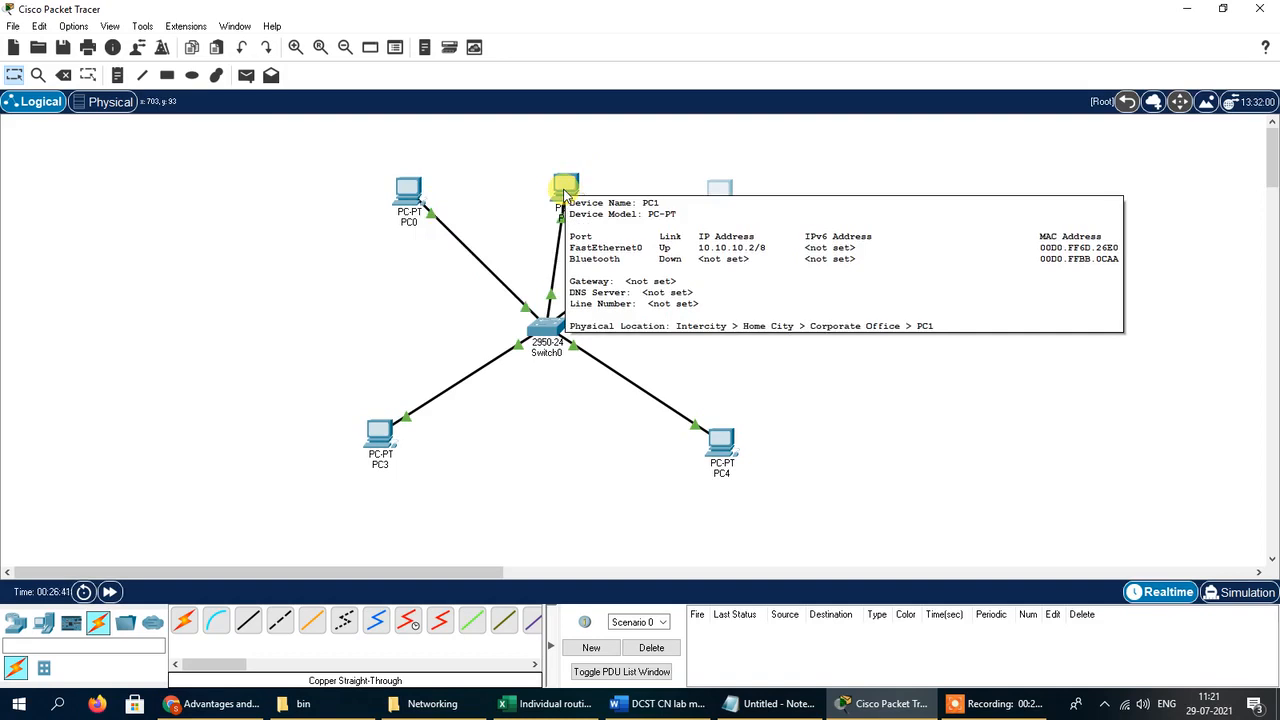
pyautogui.click(377, 440)
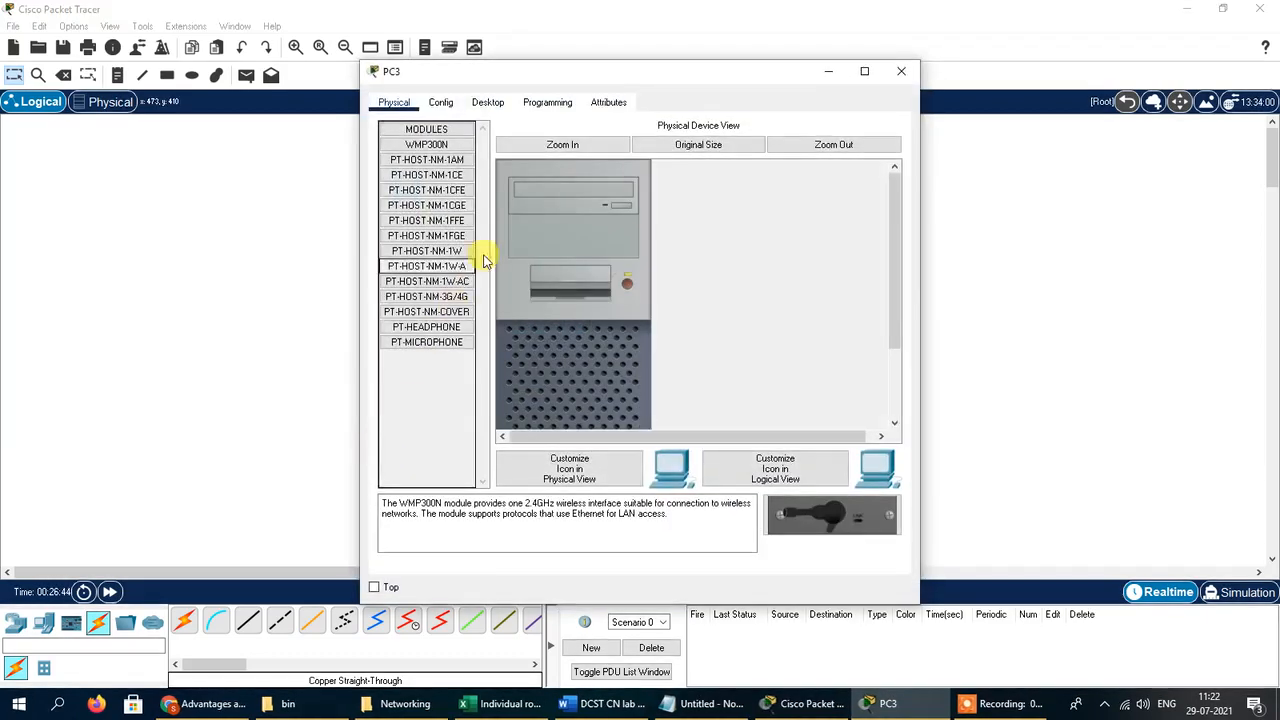
pyautogui.click(487, 102)
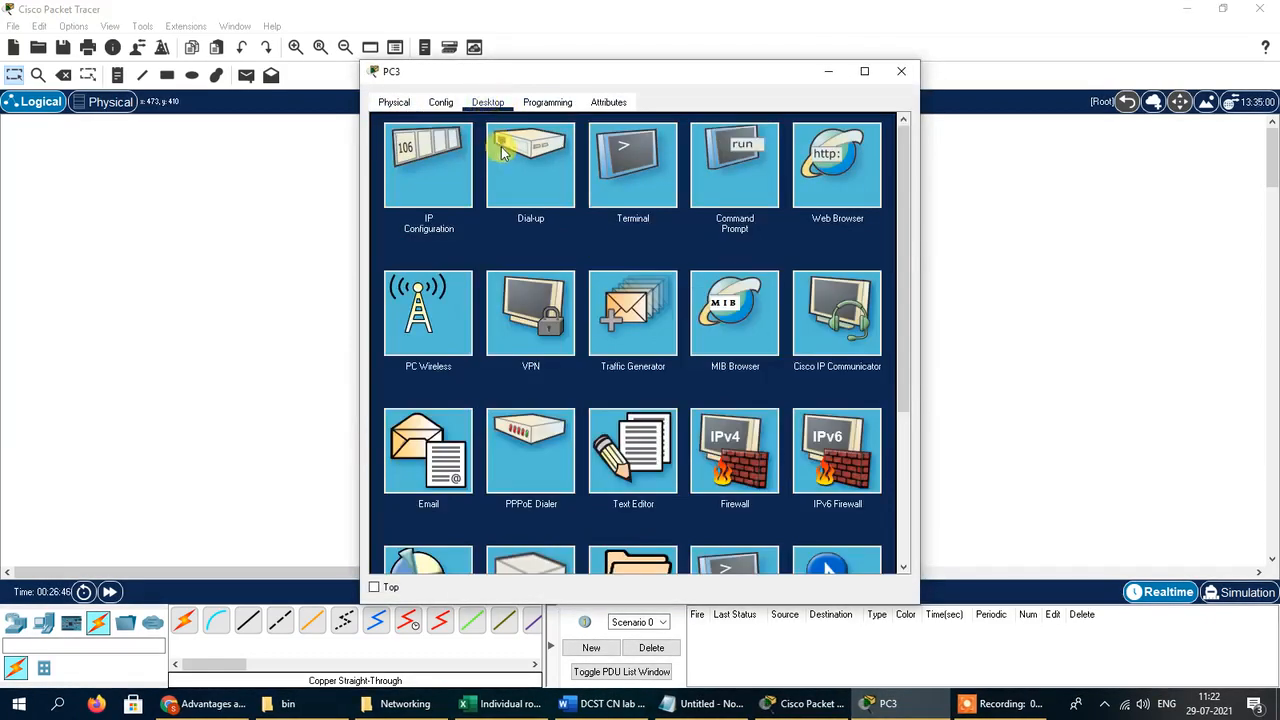
pyautogui.click(413, 167)
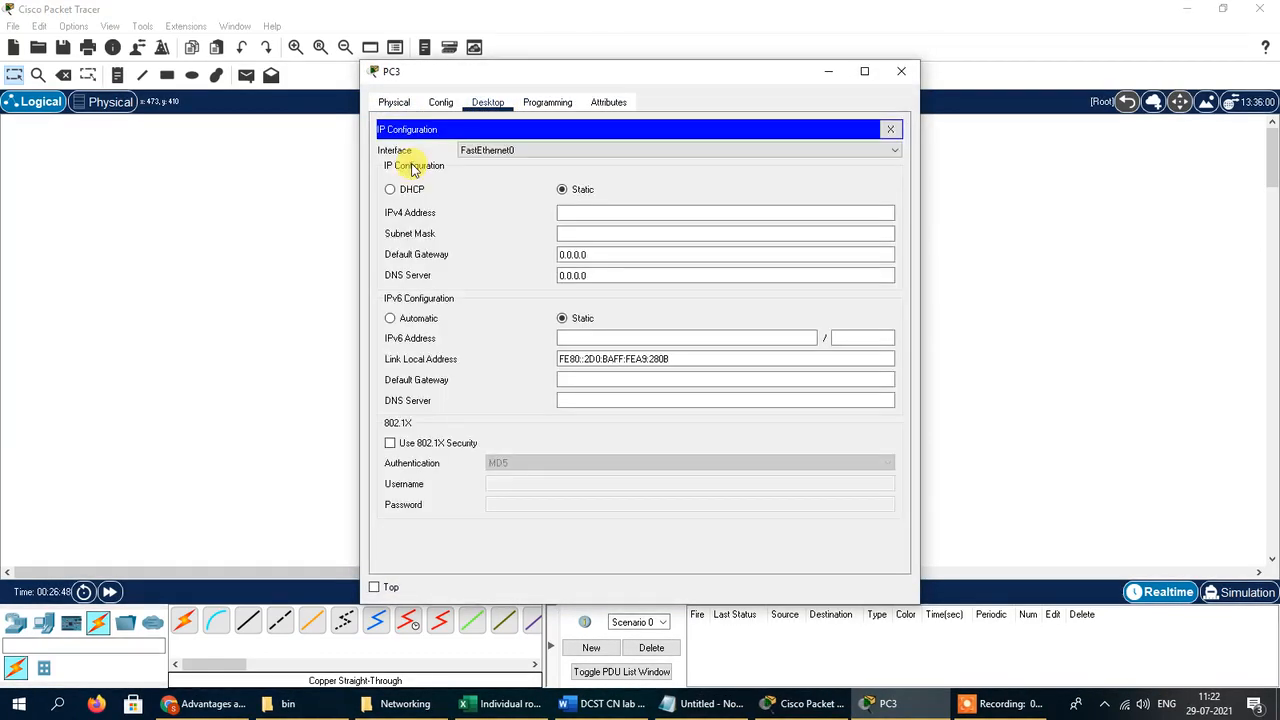
pyautogui.click(573, 212)
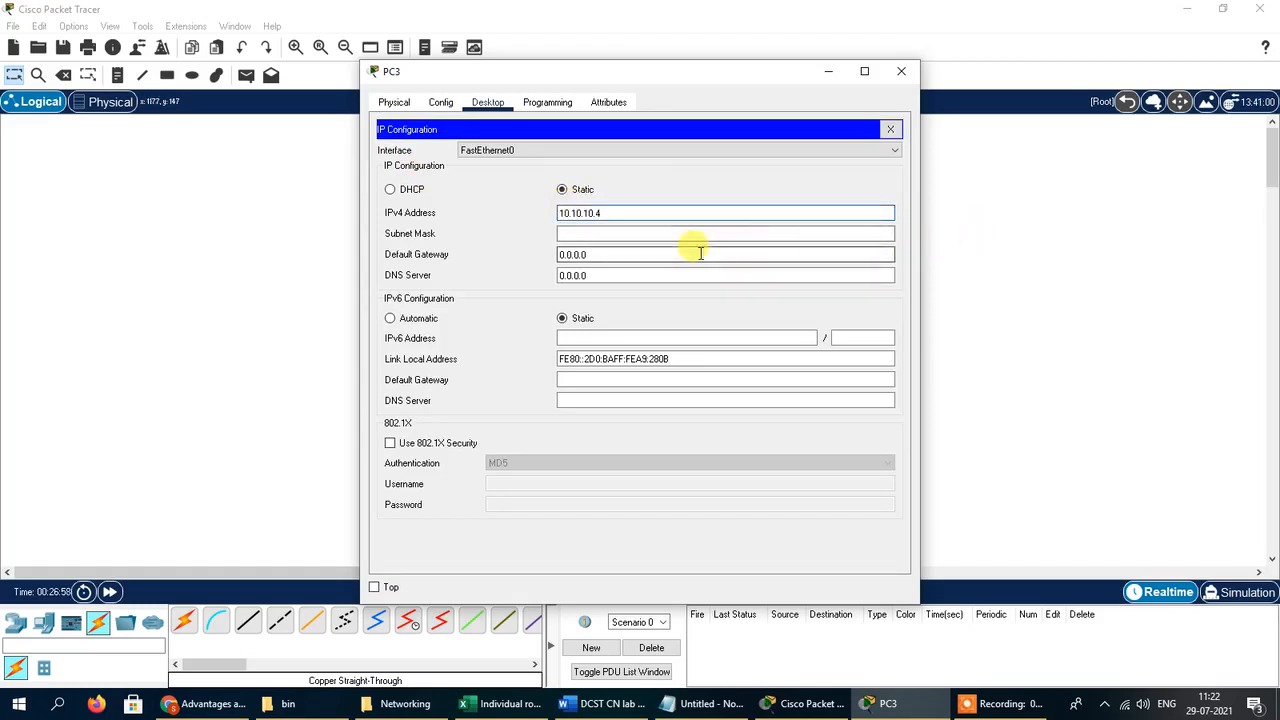
pyautogui.click(701, 238)
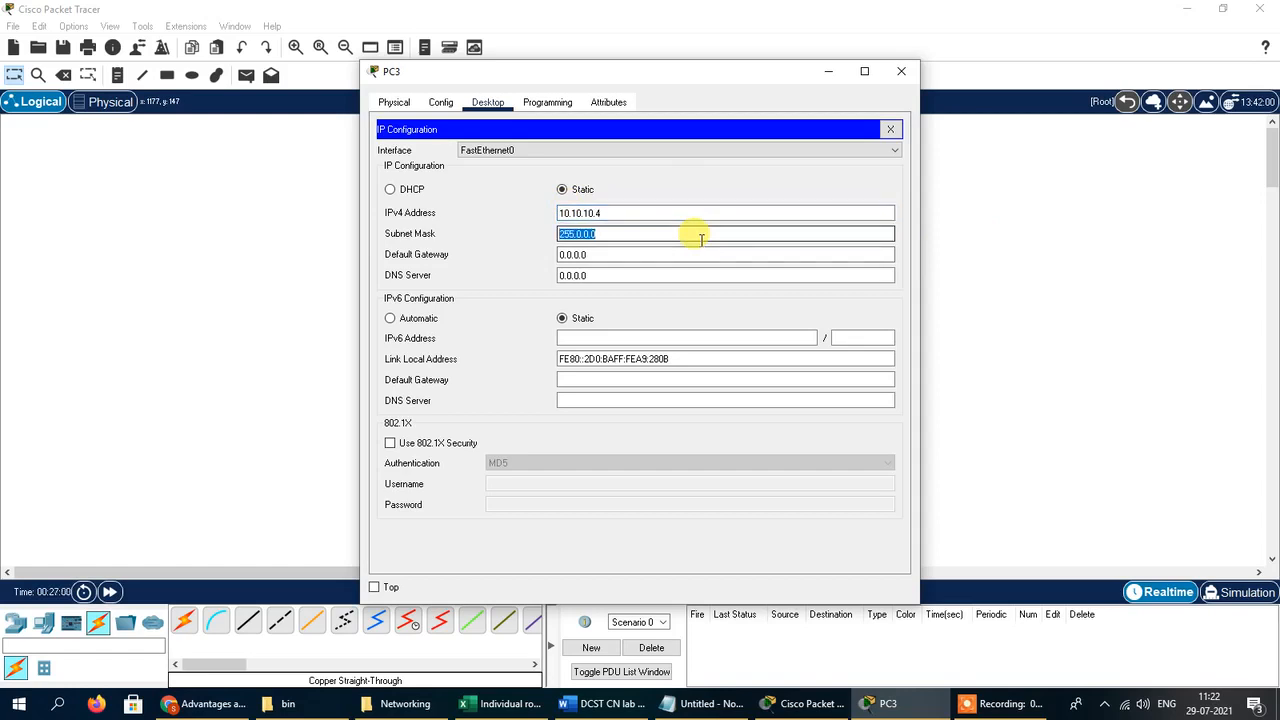
pyautogui.click(704, 235)
pyautogui.click(893, 77)
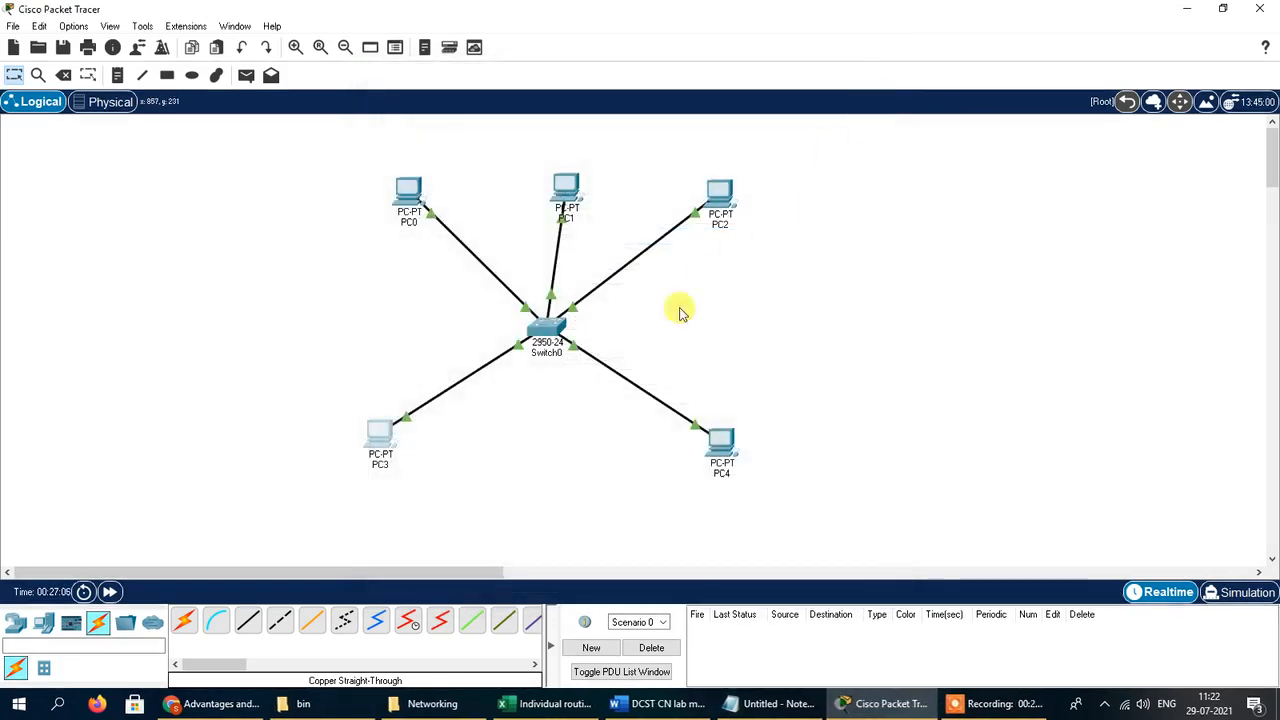
# Assign PC4 the static IPv4 address 10.10.10.5 with subnet mask 255.0.0.0, and close its window.
pyautogui.click(720, 440)
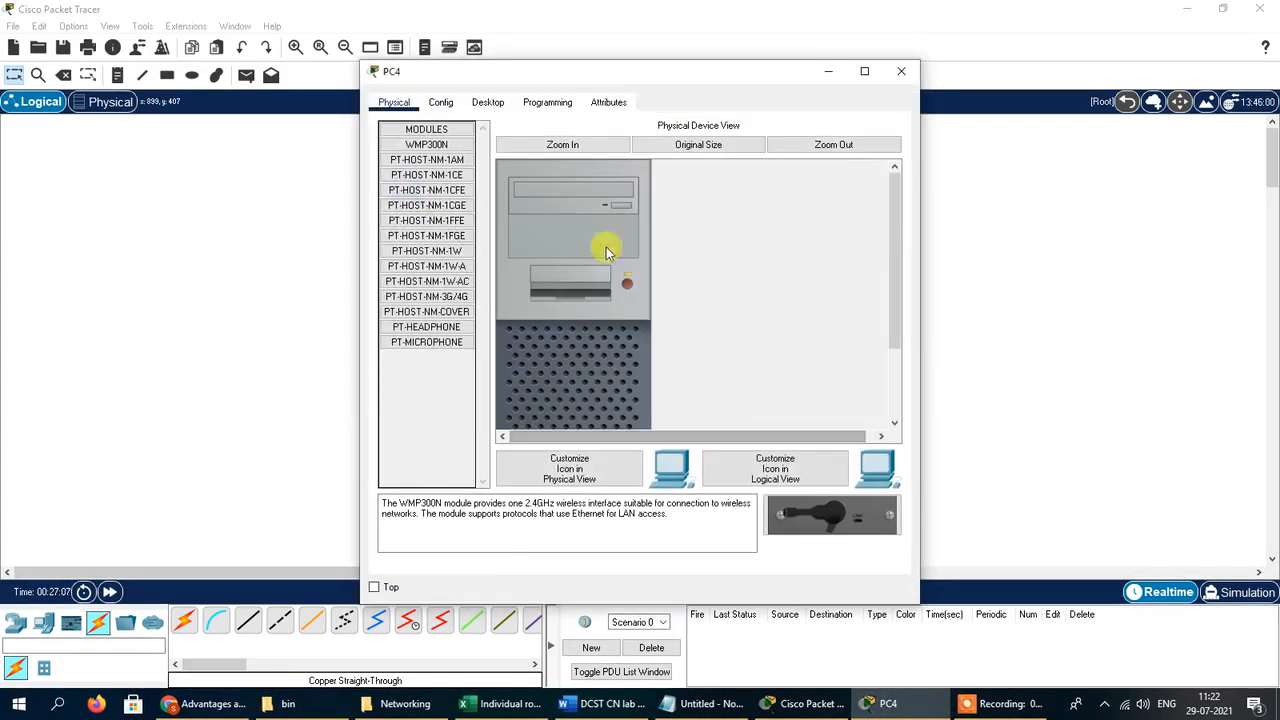
pyautogui.click(487, 102)
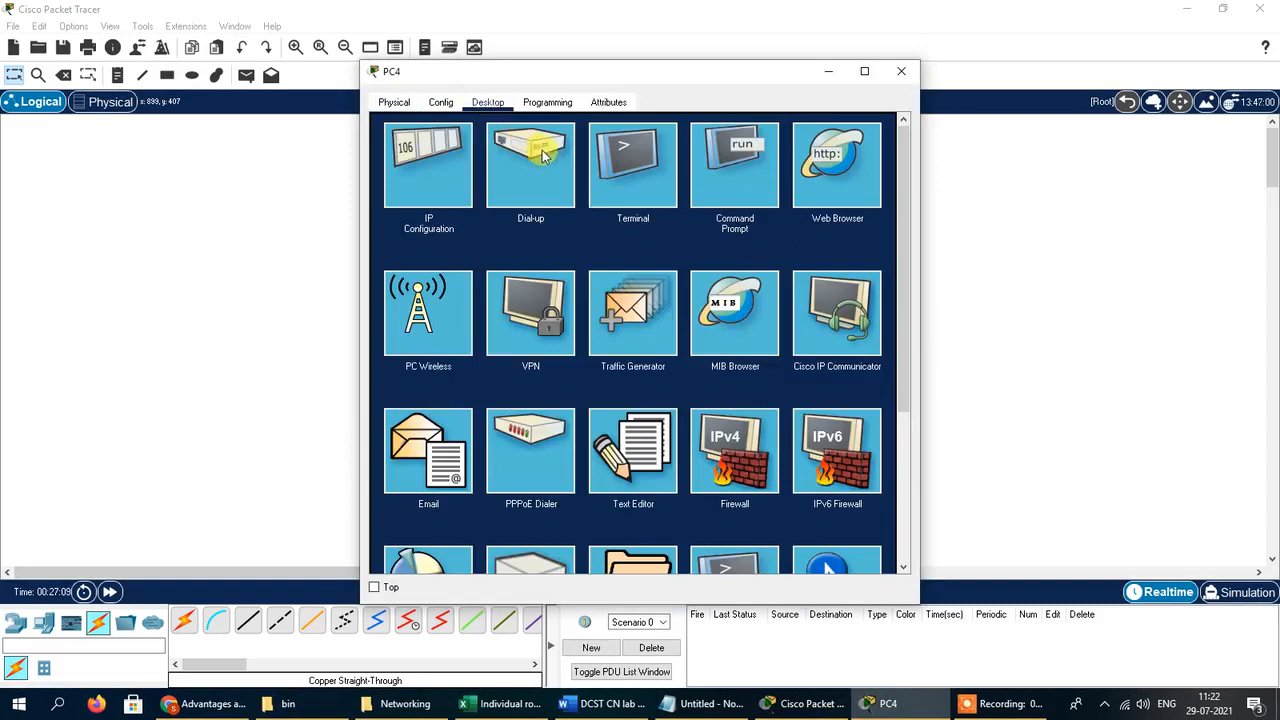
pyautogui.click(437, 177)
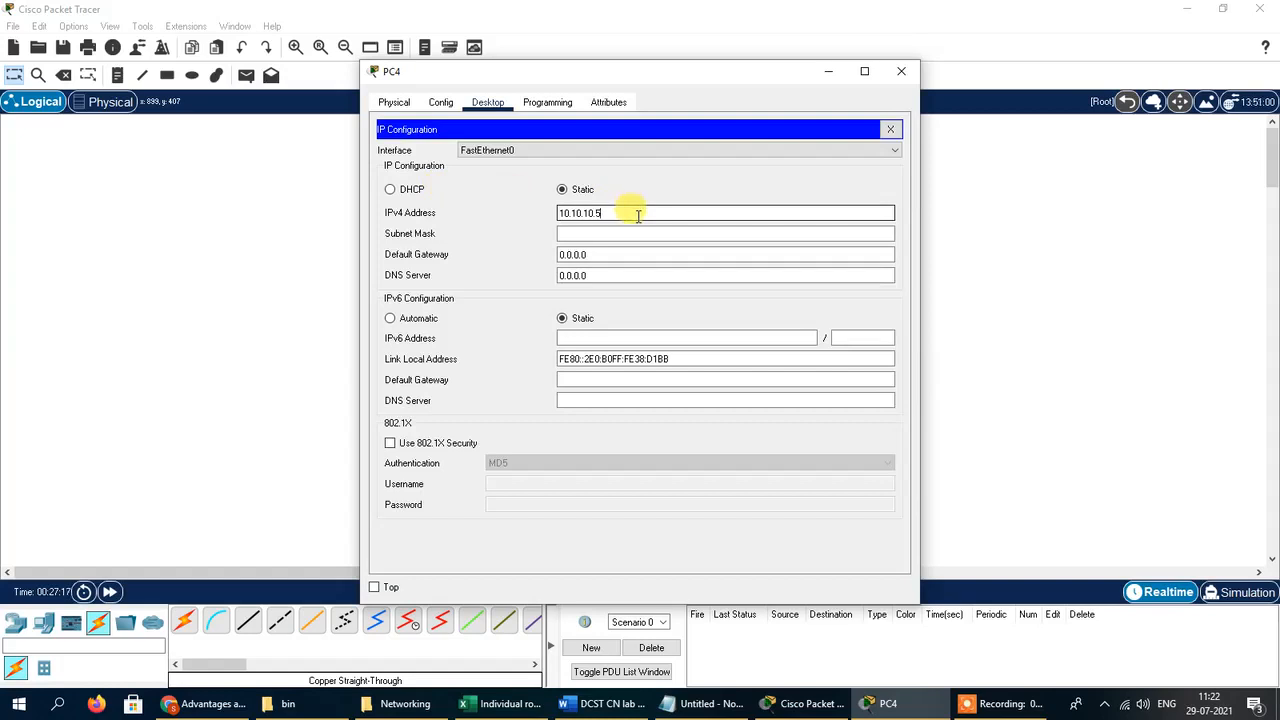
pyautogui.click(623, 232)
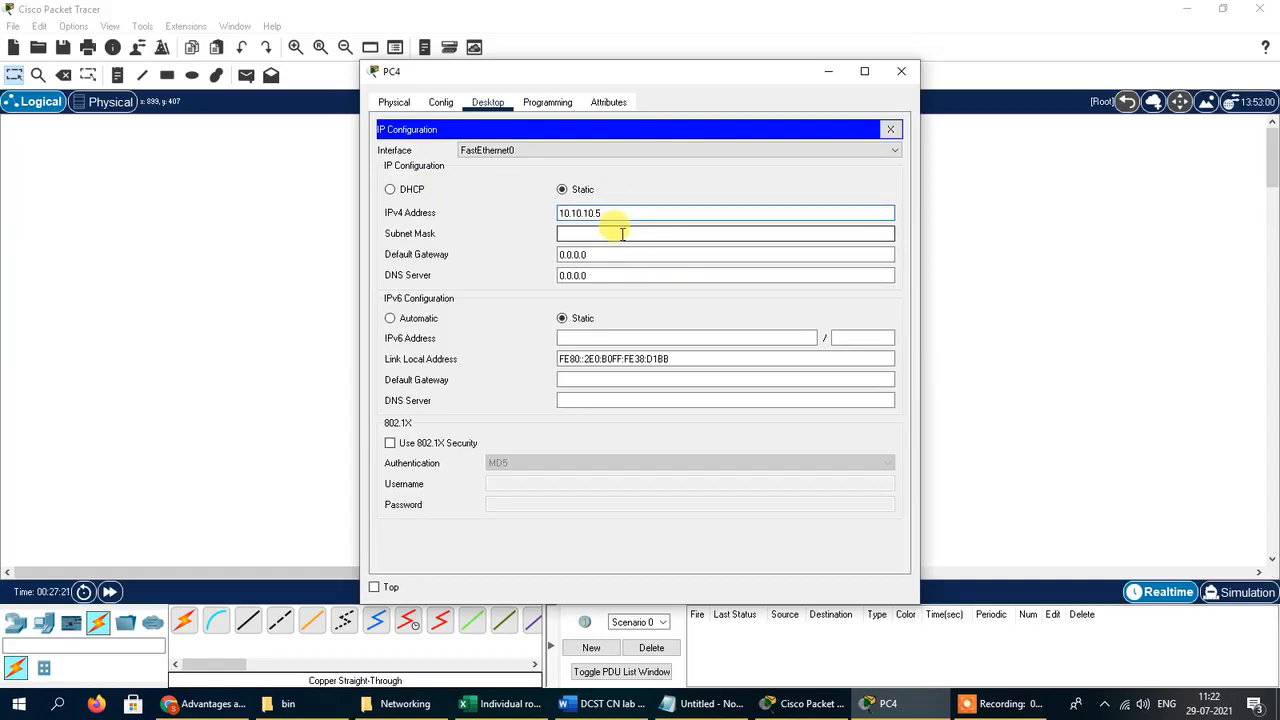
pyautogui.click(622, 233)
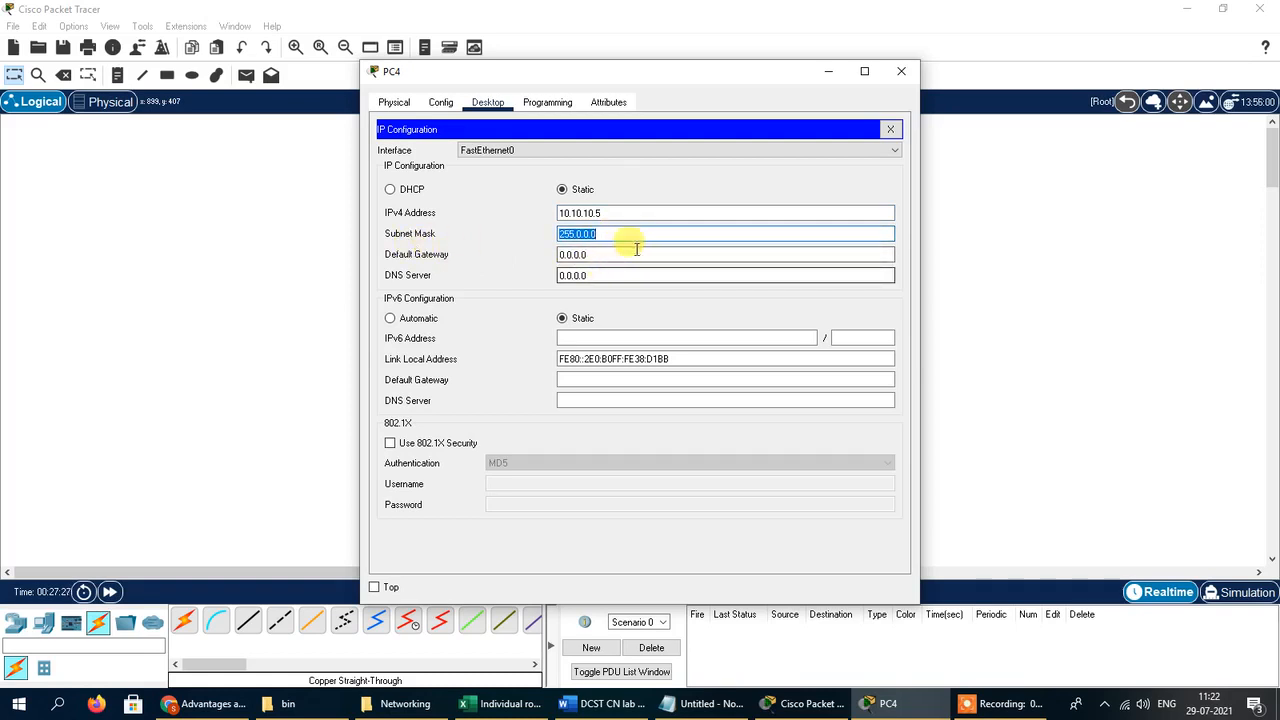
pyautogui.click(901, 74)
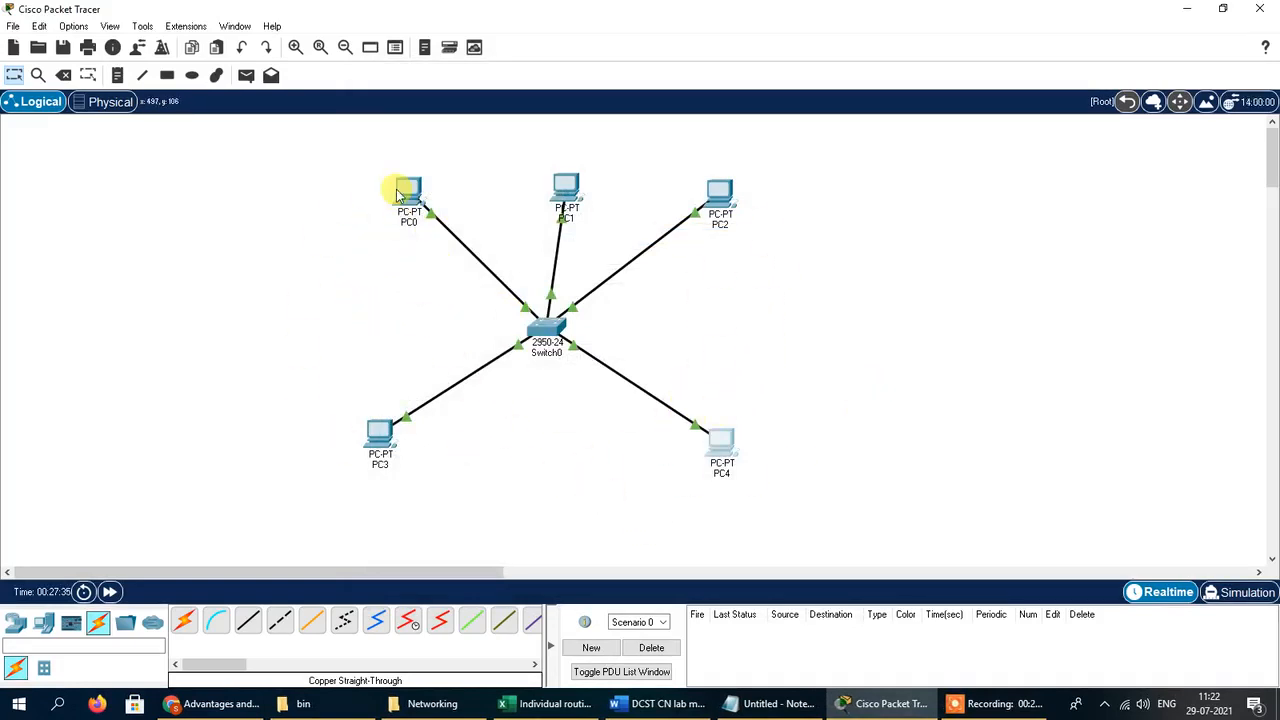
# Open the Command Prompt on PC0's desktop.
pyautogui.moveTo(398, 196)
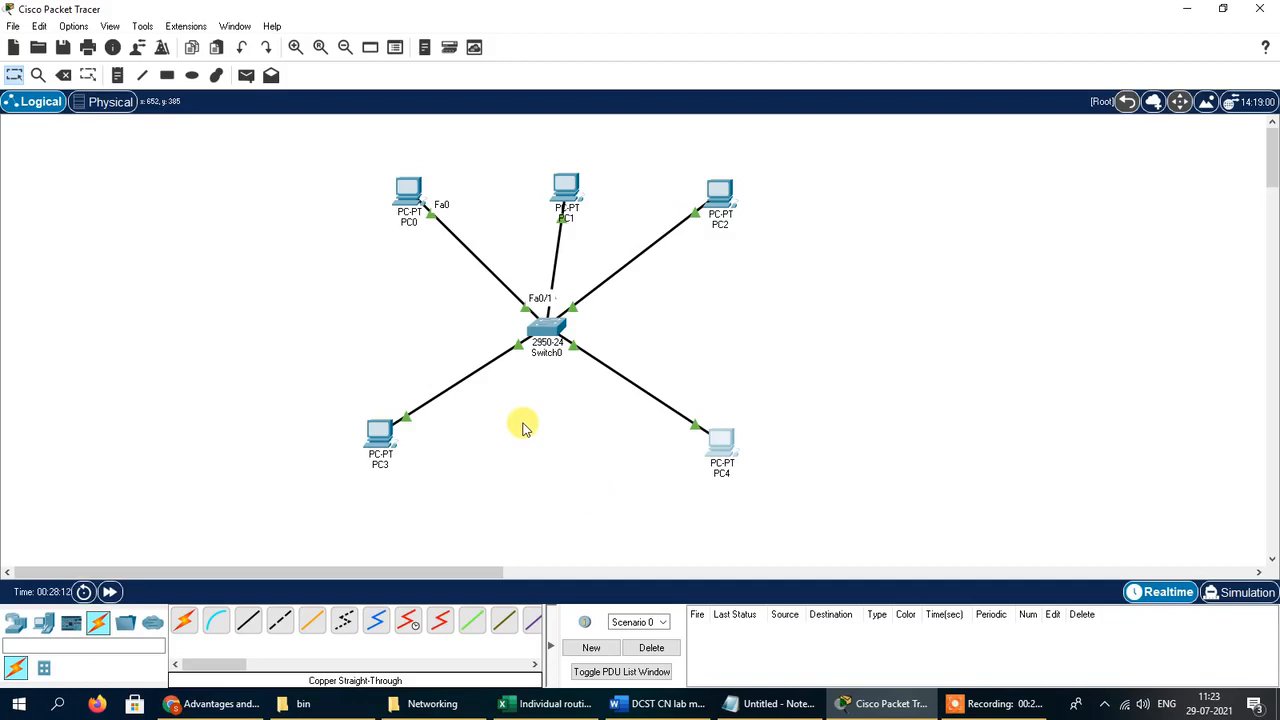
pyautogui.click(405, 194)
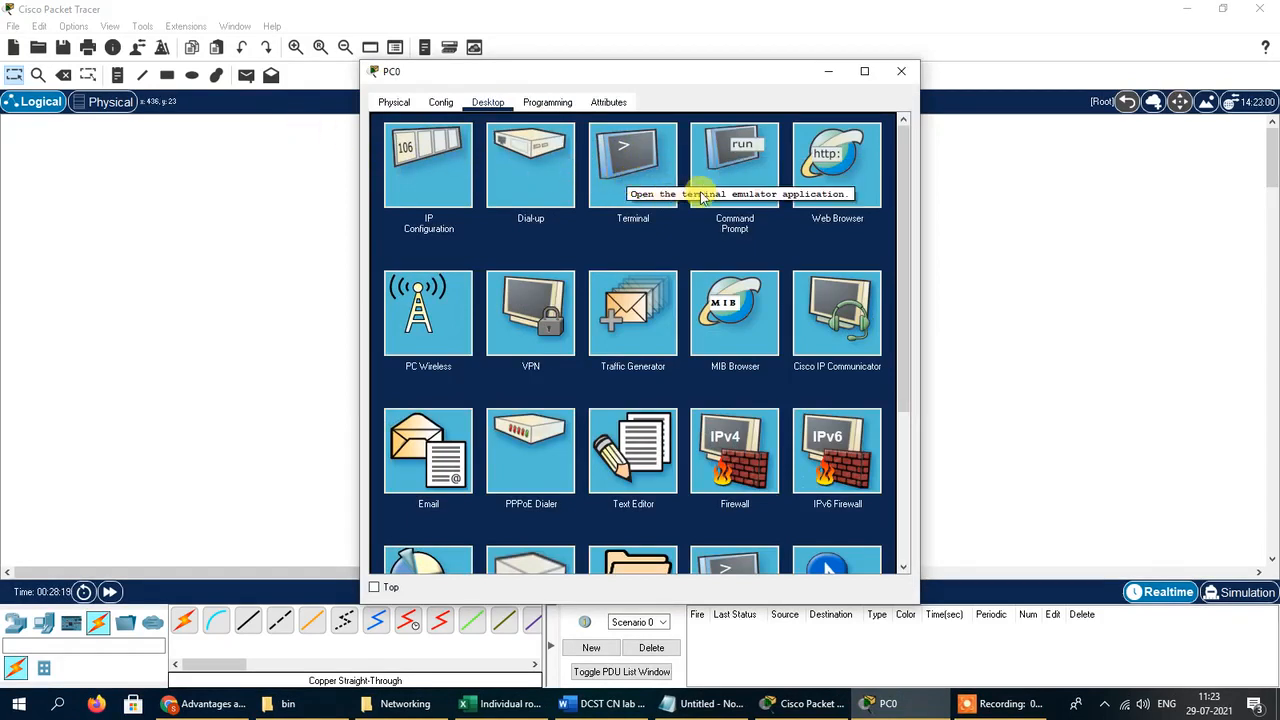
pyautogui.click(735, 178)
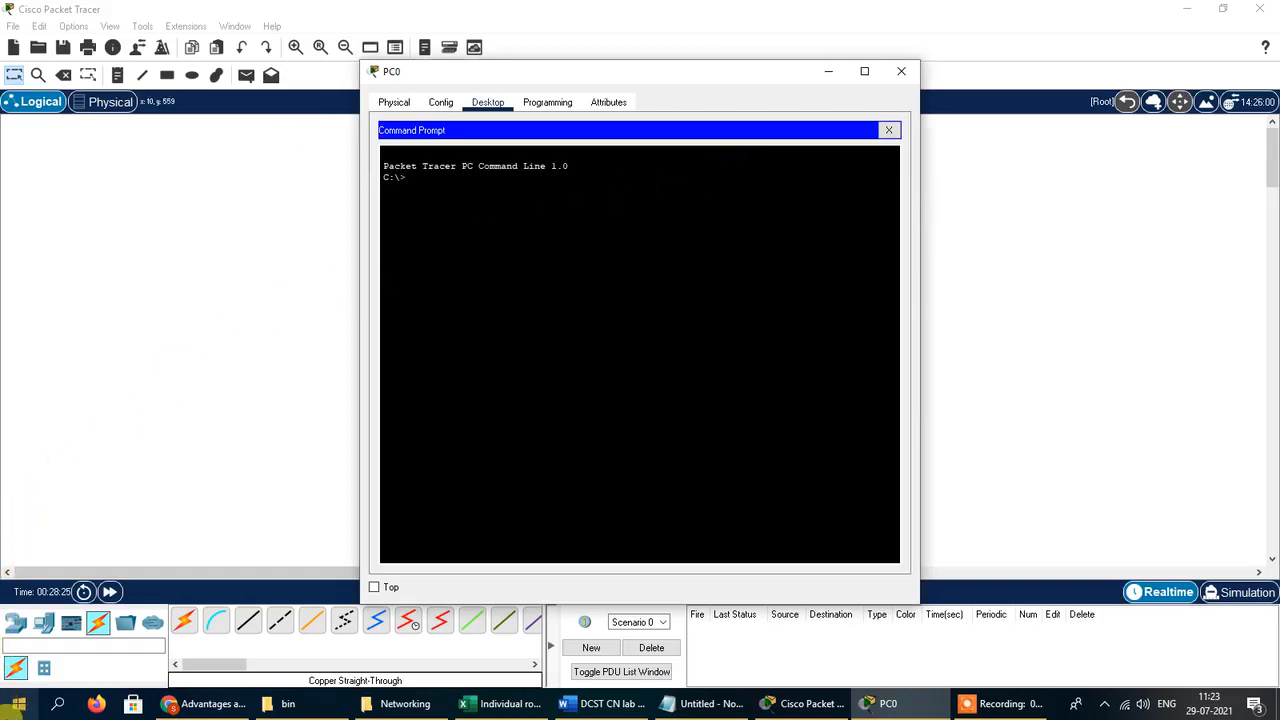
# Find cmd in Windows, open the computer's own Command Prompt, and close it.
pyautogui.click(16, 706)
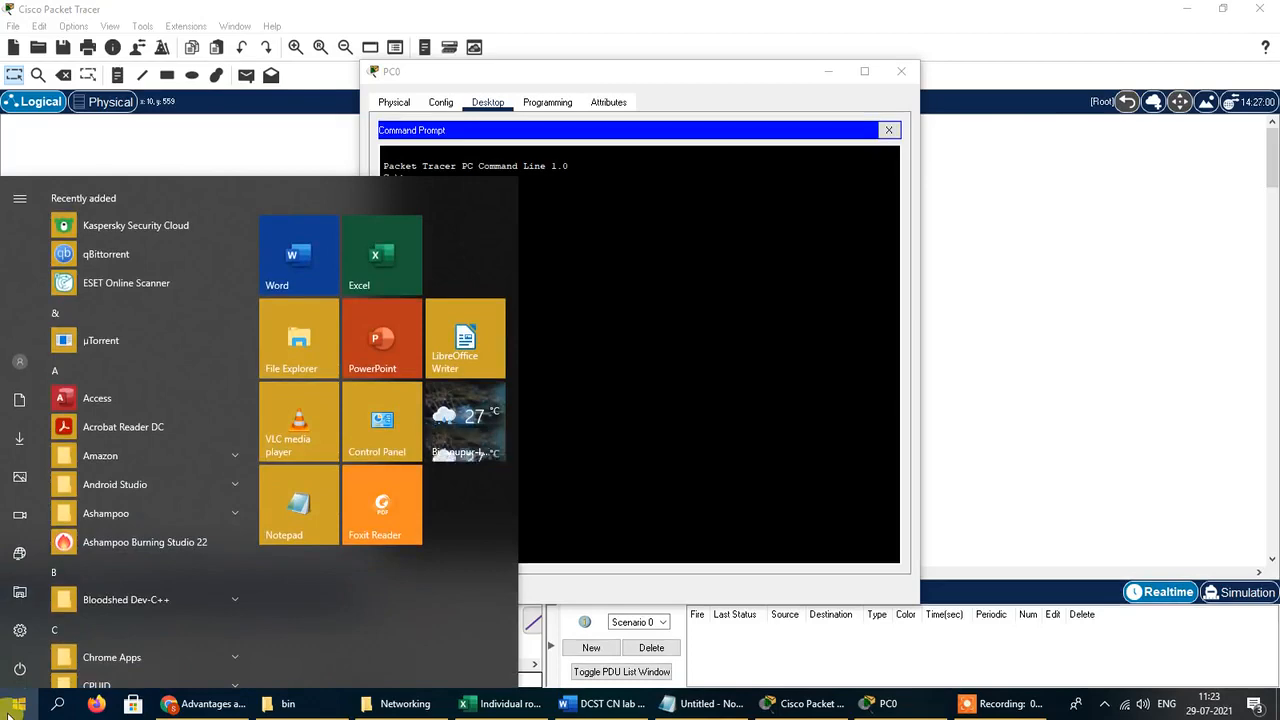
pyautogui.write('cmd')
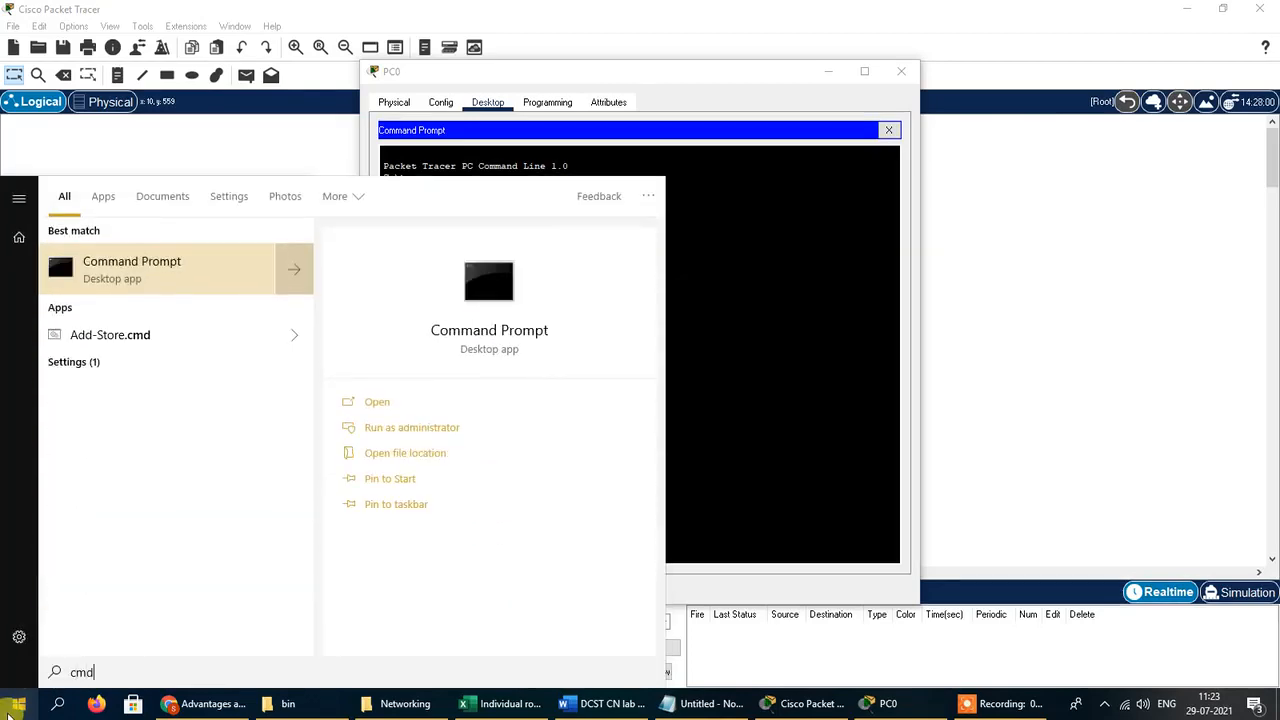
pyautogui.click(163, 277)
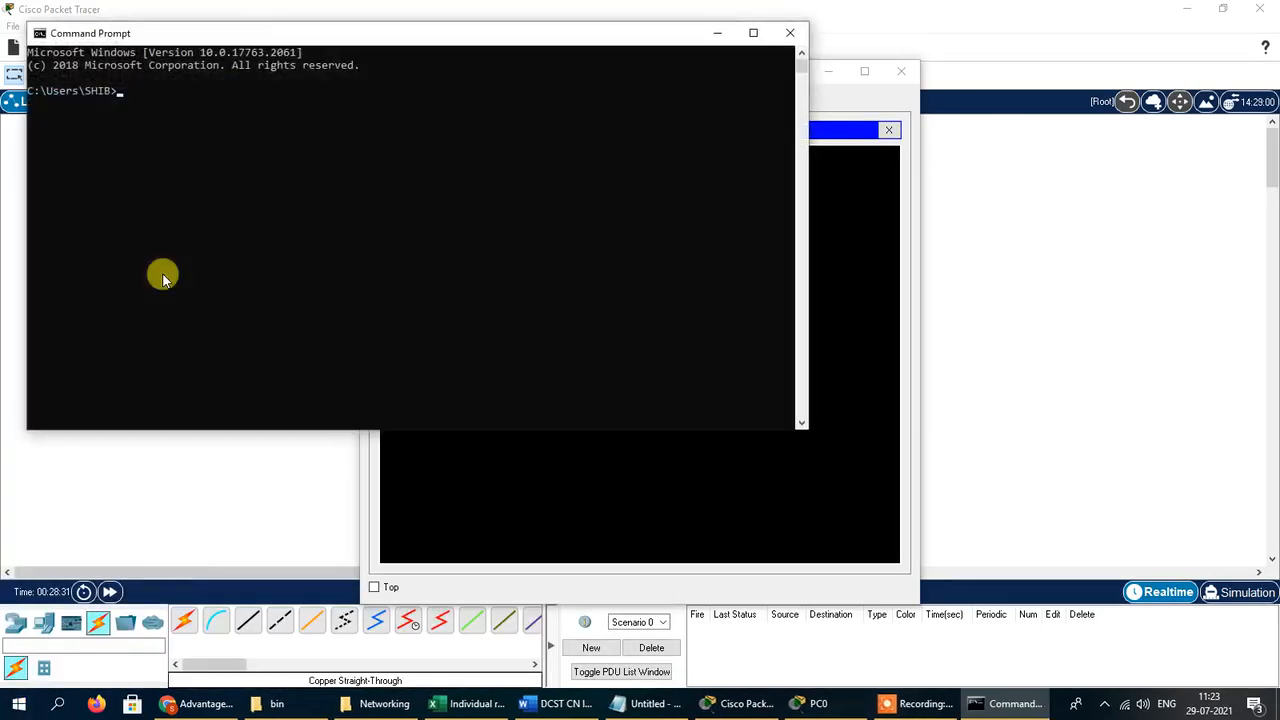
pyautogui.click(787, 33)
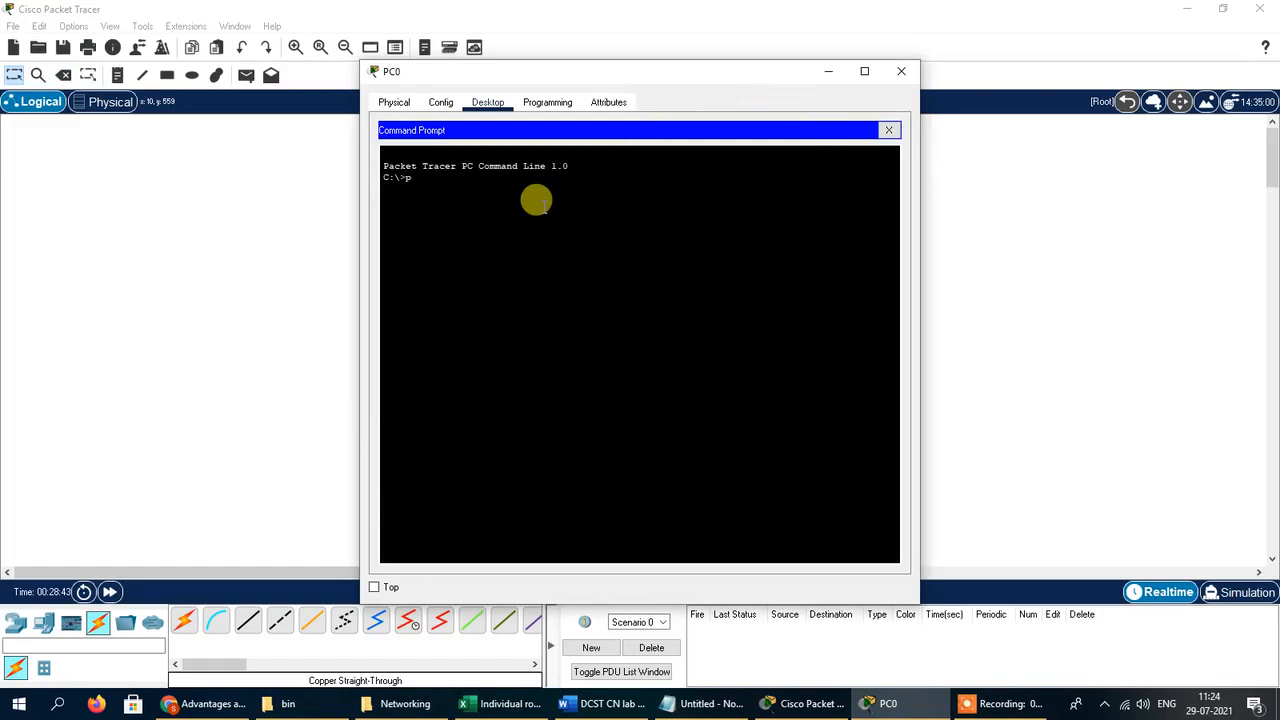
# Check the addresses of PC0 and PC4, ping 10.10.10.5 and 10.10.10.4 from PC0's command prompt, and close PC0's window.
pyautogui.click(1133, 260)
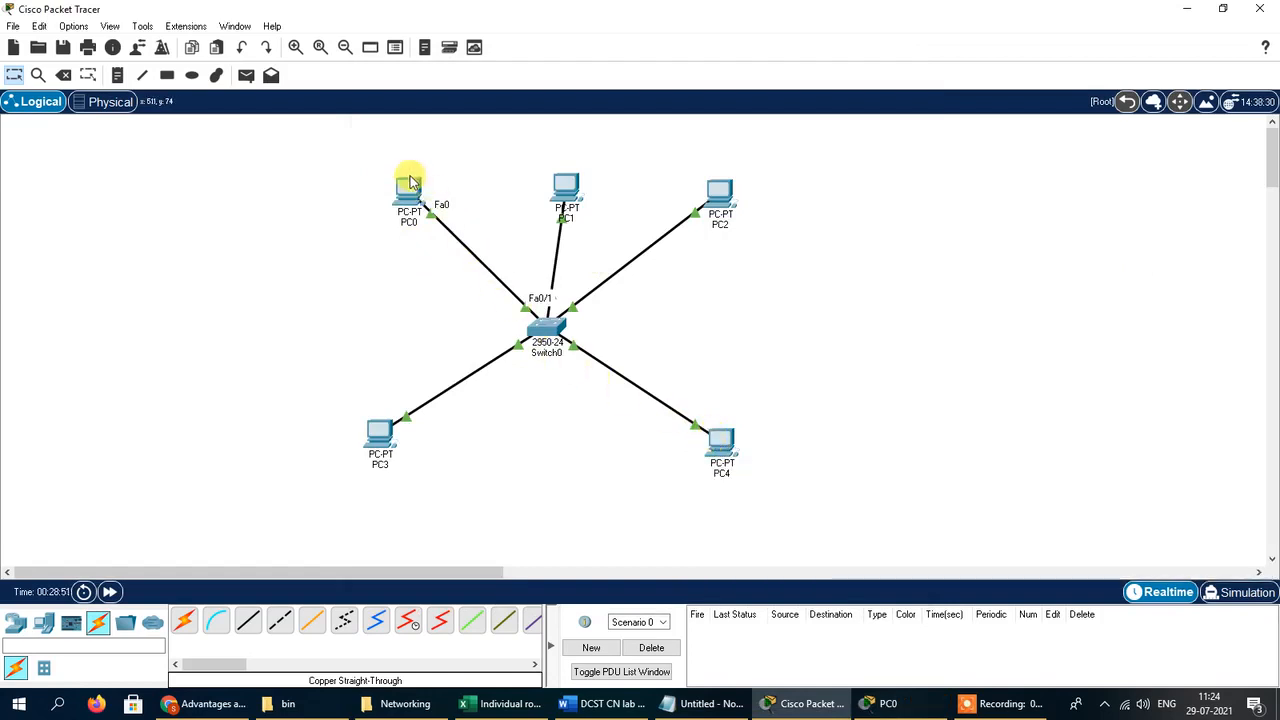
pyautogui.moveTo(410, 190)
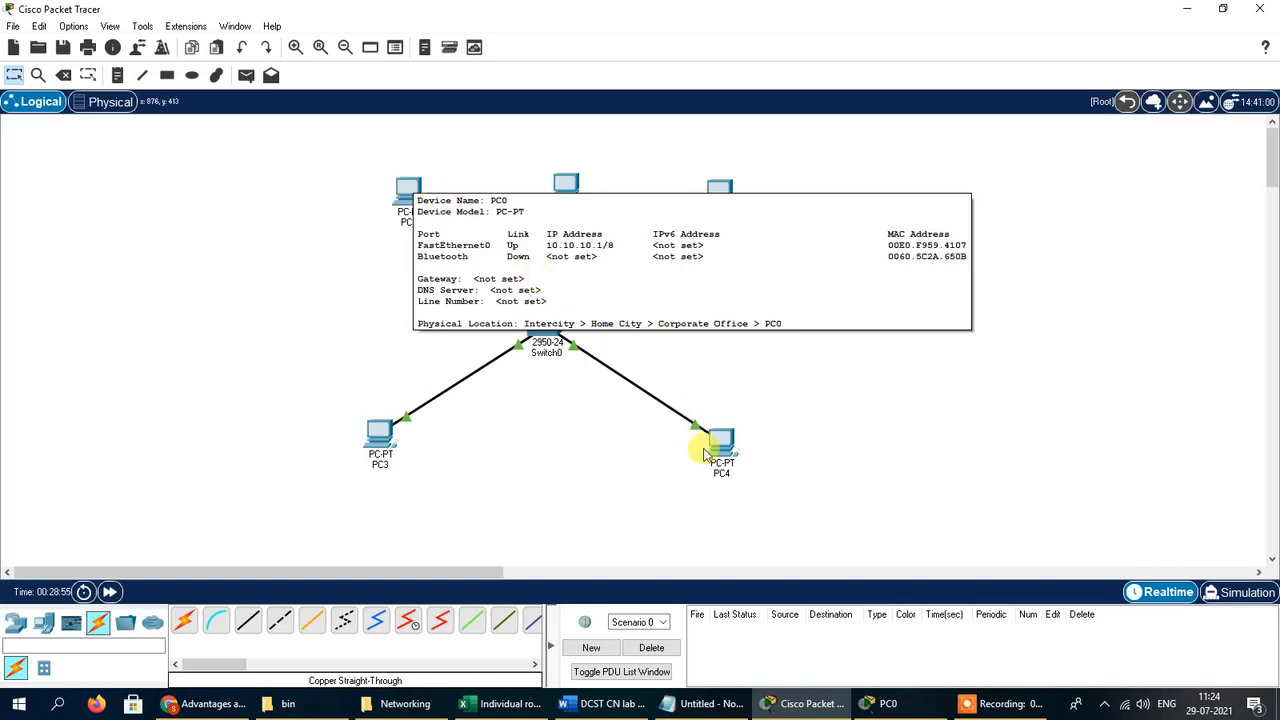
pyautogui.moveTo(722, 458)
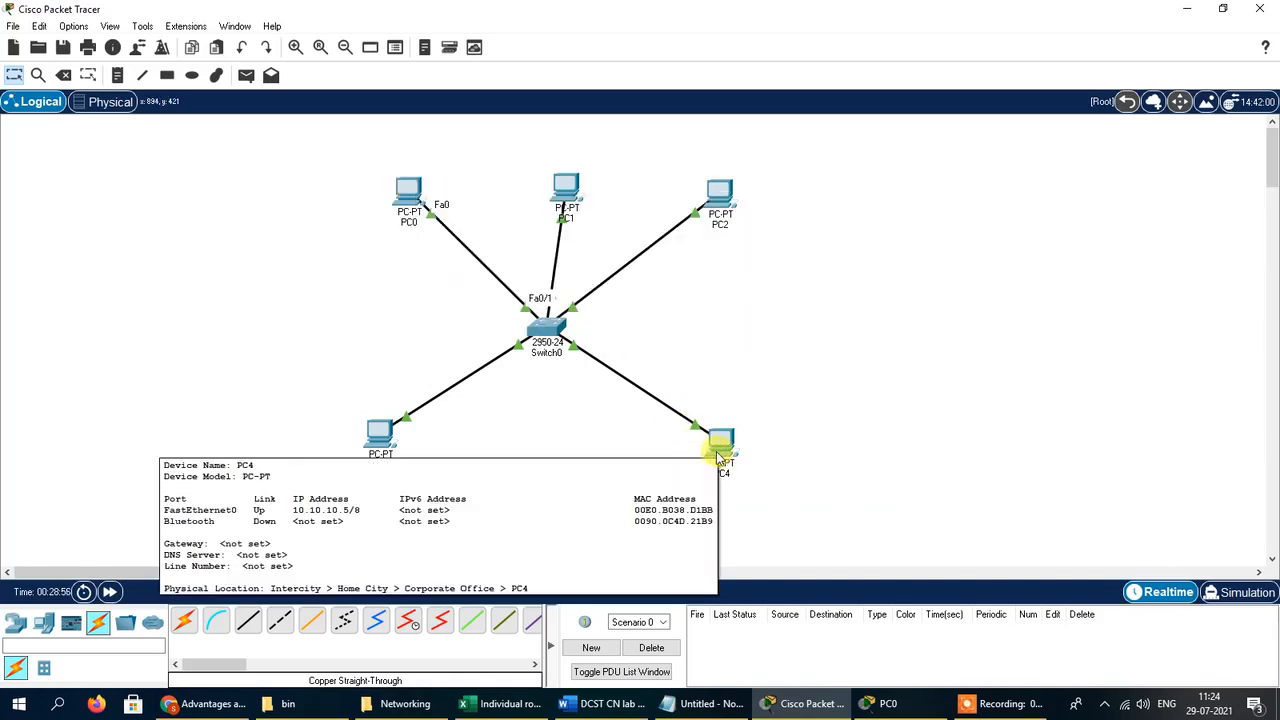
pyautogui.click(889, 703)
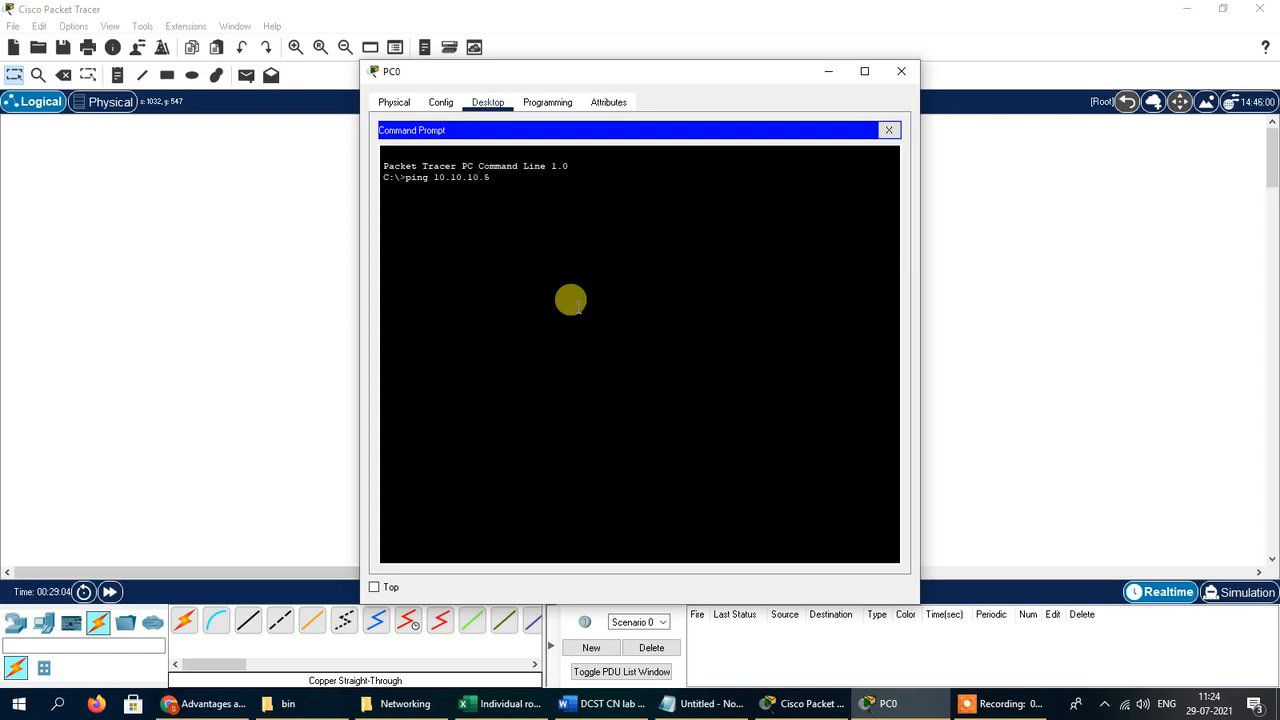
pyautogui.press('Return')
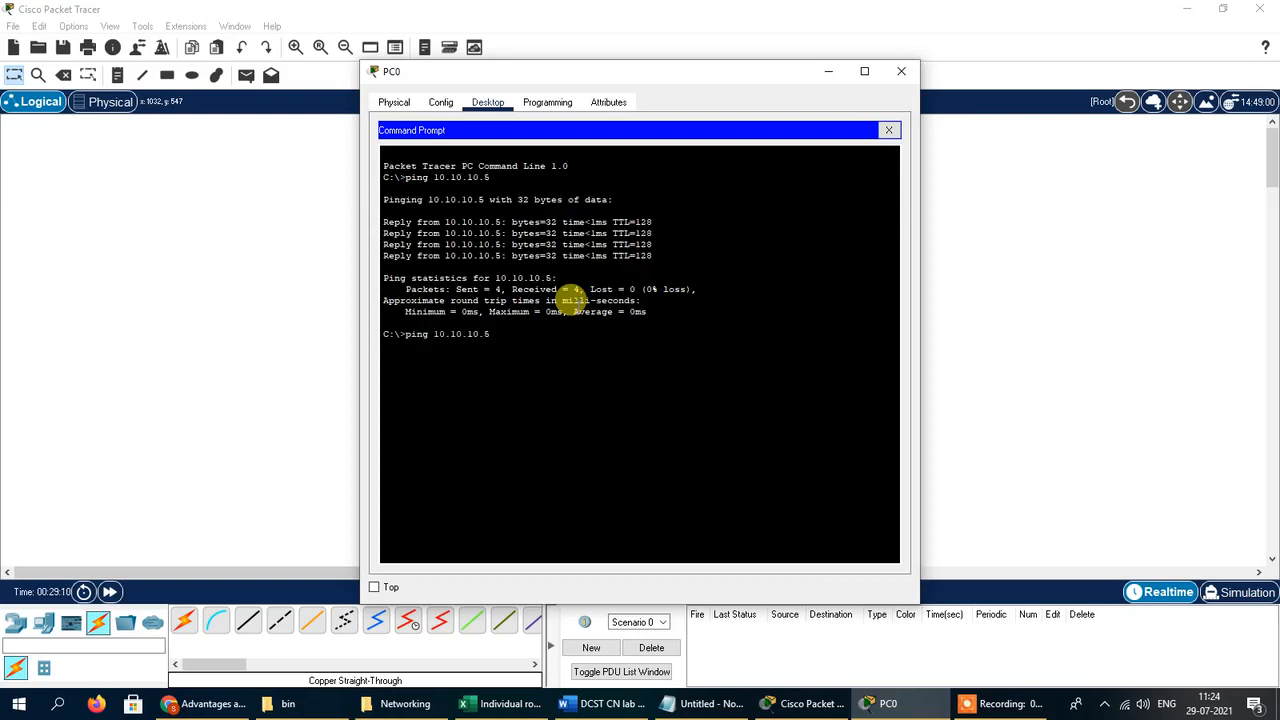
pyautogui.press('Return')
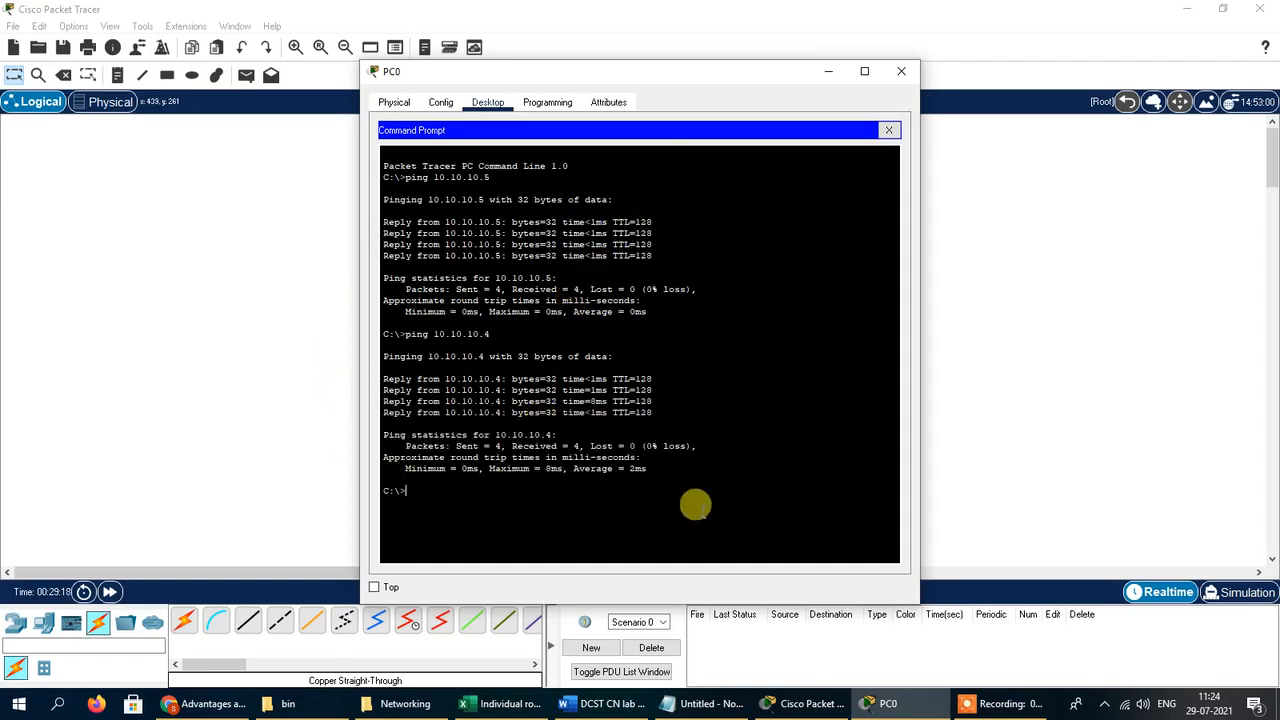
pyautogui.click(900, 70)
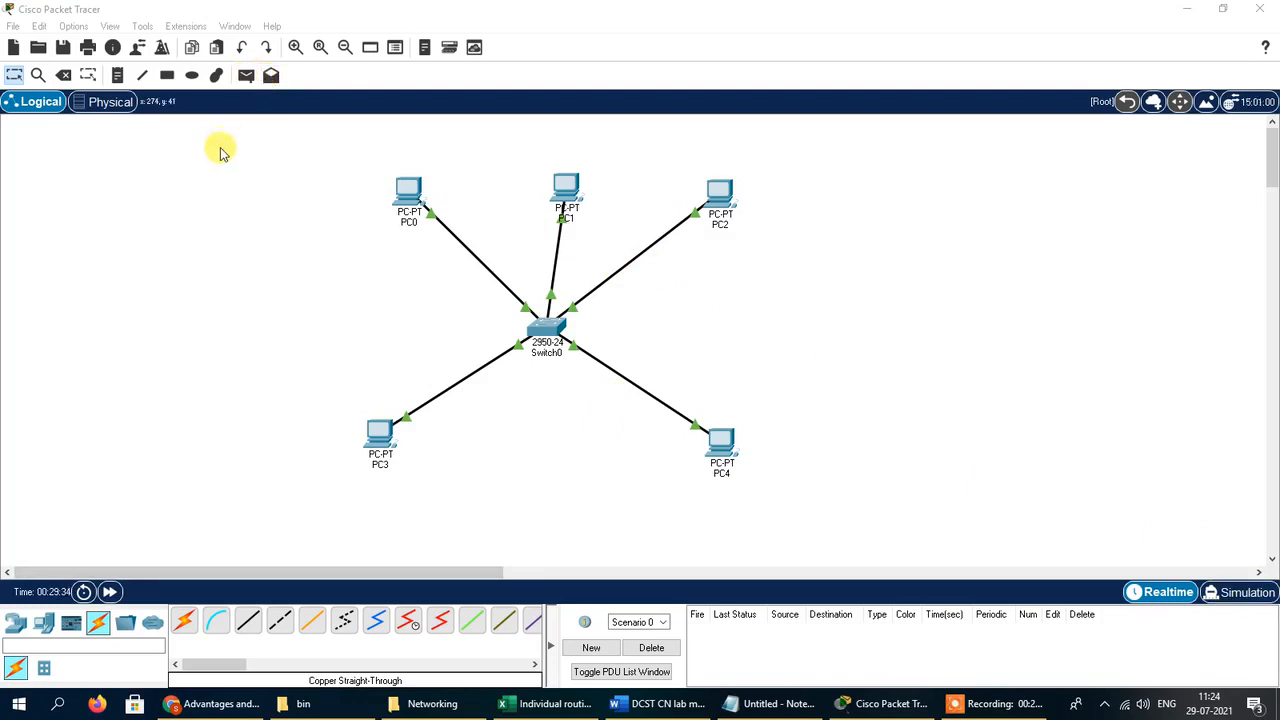
# Add a simple PDU with PC0 as the source and PC4 as the destination.
pyautogui.click(194, 180)
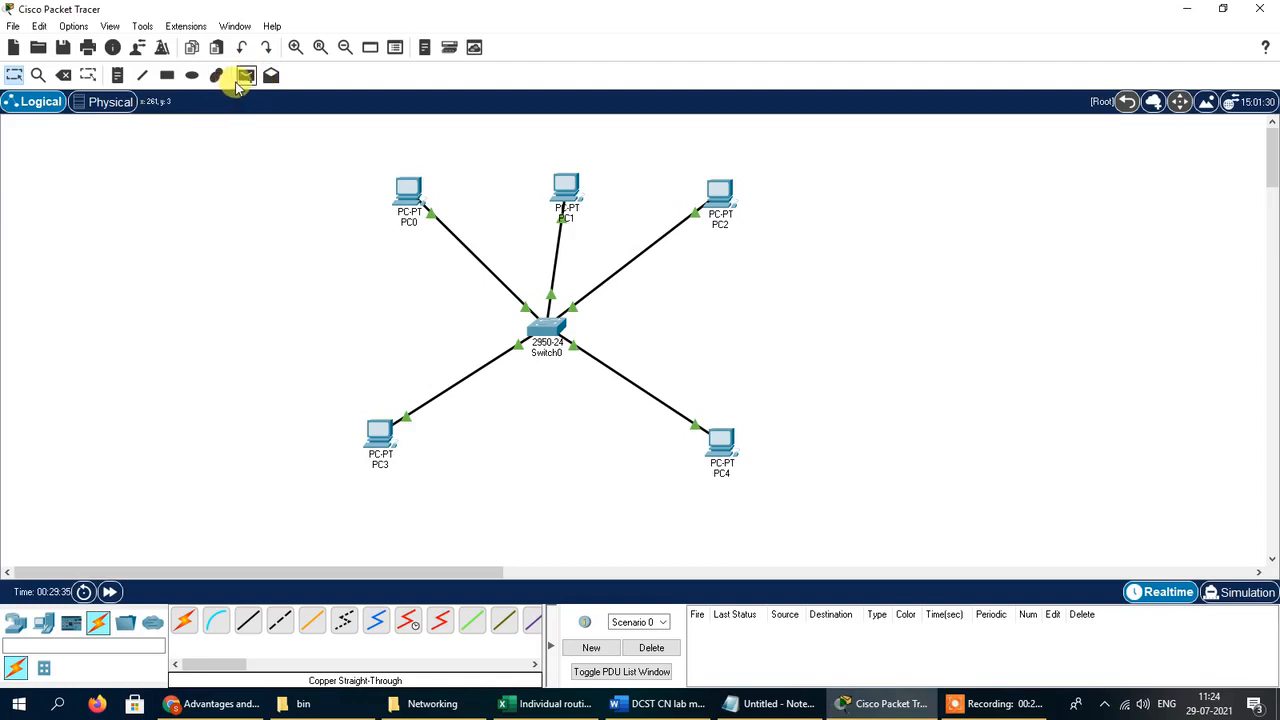
pyautogui.click(243, 78)
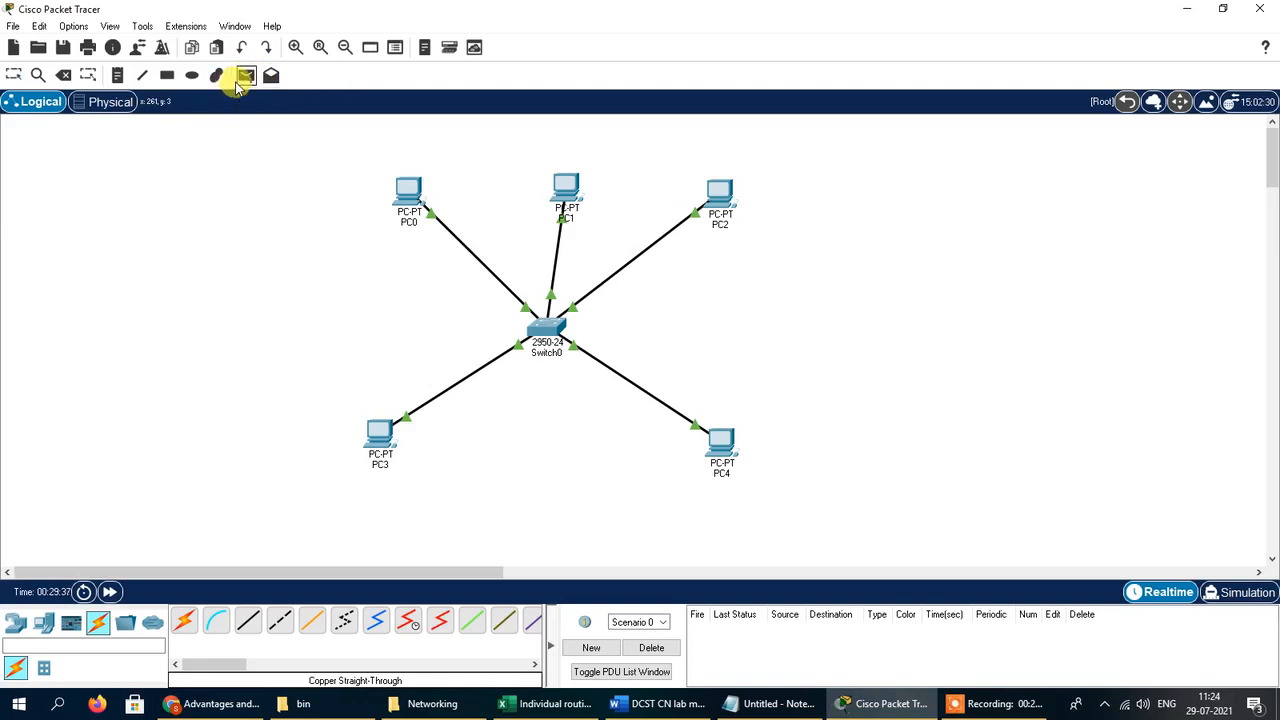
pyautogui.click(406, 190)
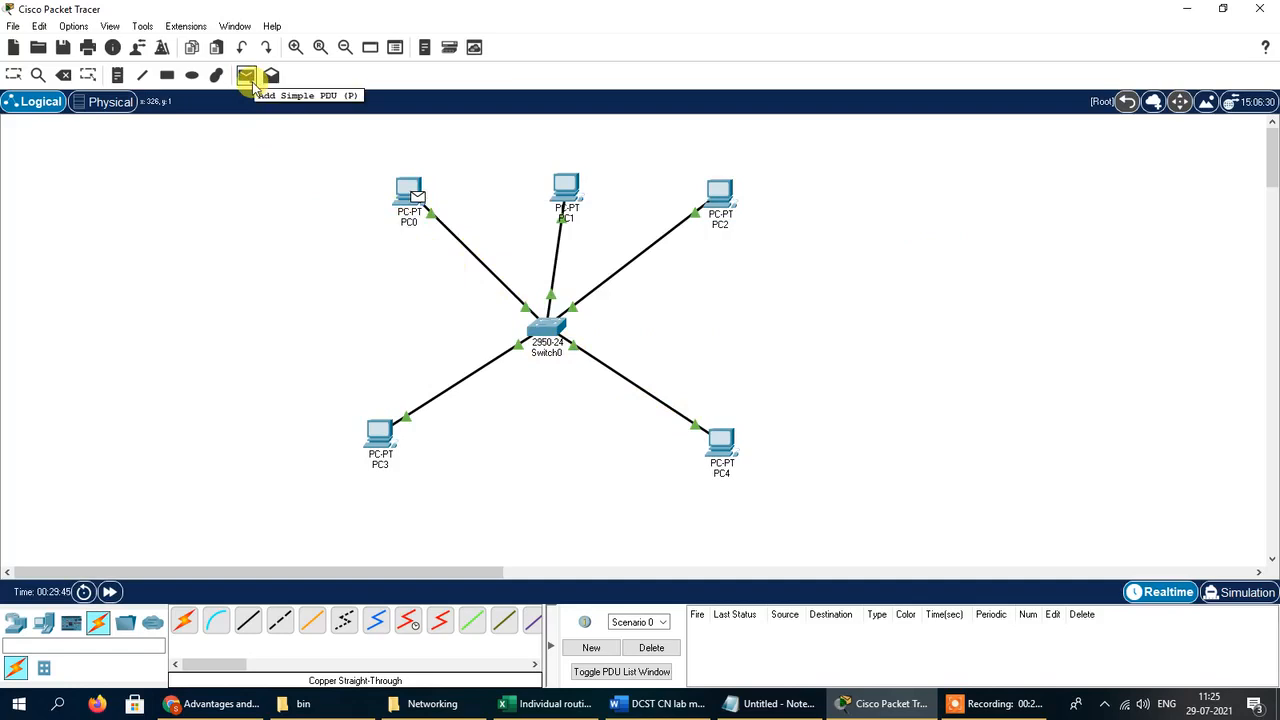
pyautogui.click(246, 76)
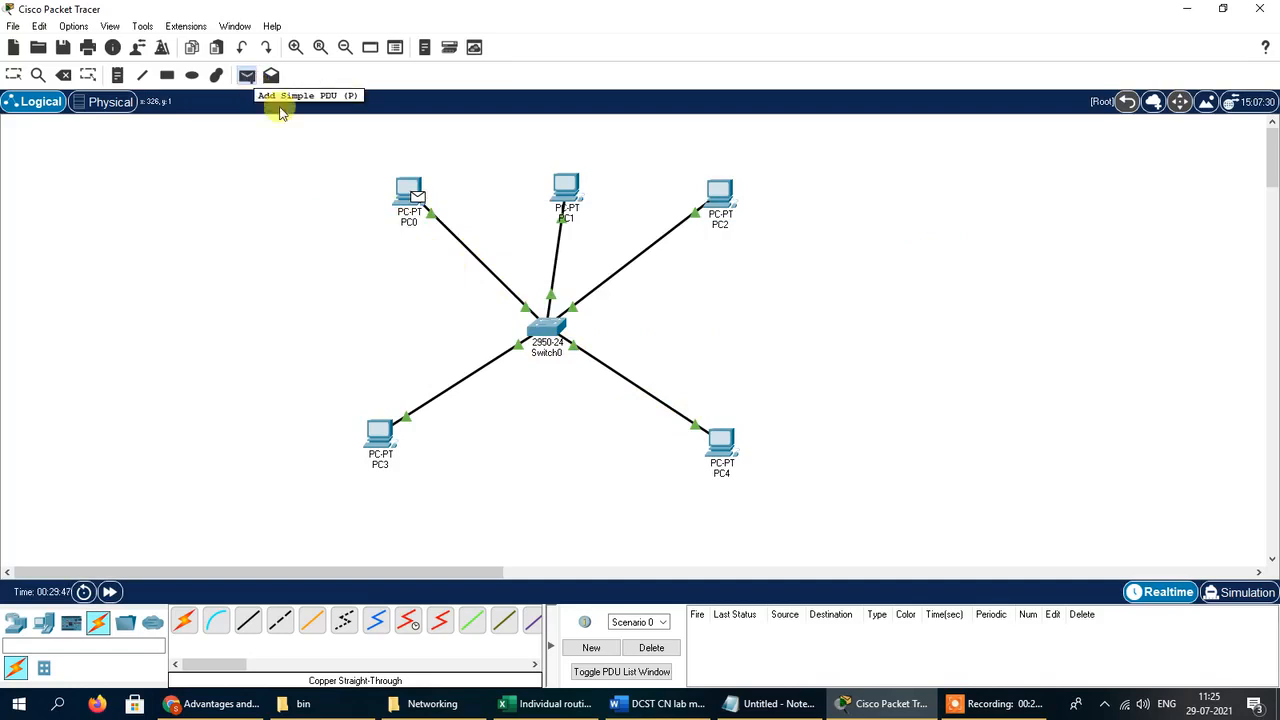
pyautogui.click(412, 196)
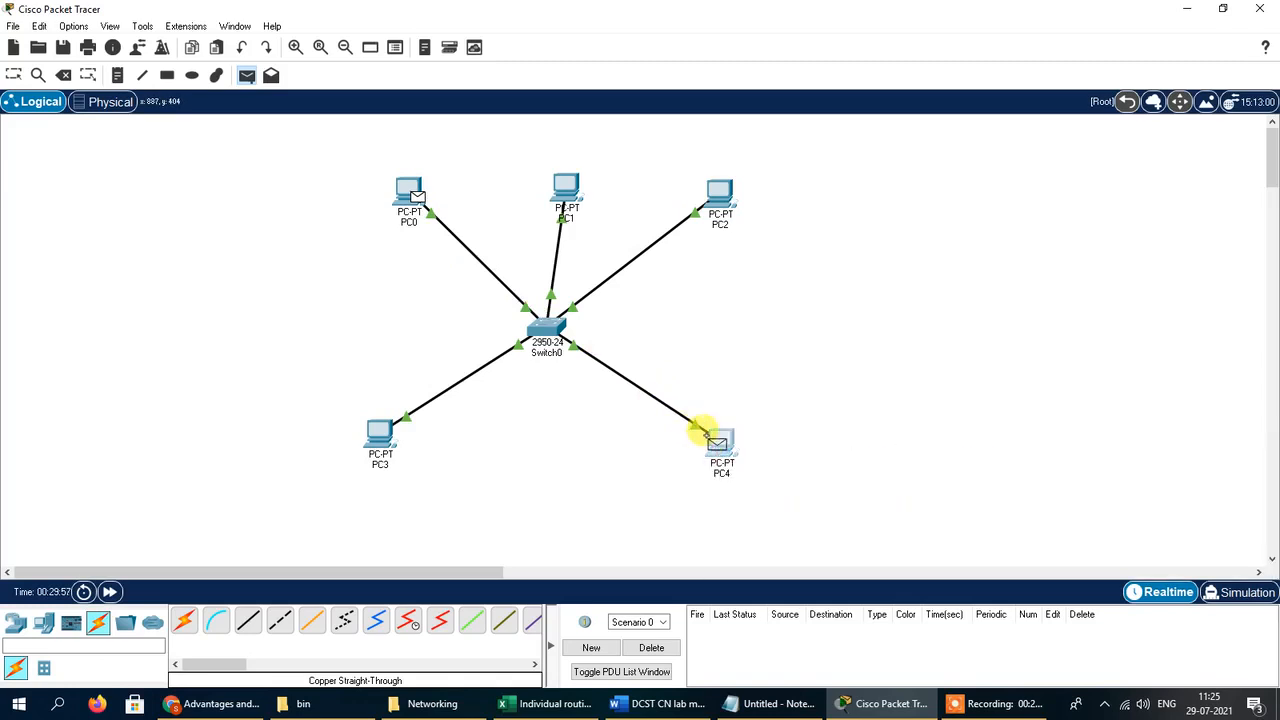
pyautogui.click(705, 432)
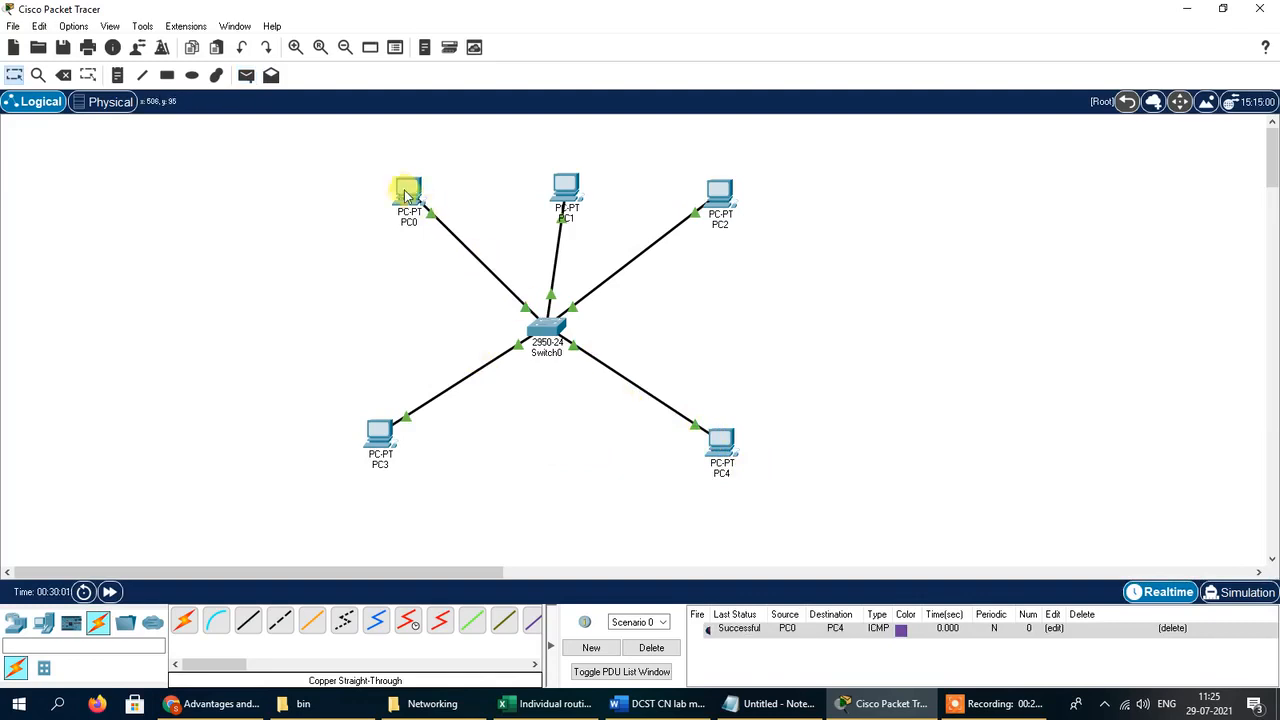
# Switch to Simulation mode and advance the PDU event by event from PC0 through Switch0 to PC4 and back to PC0.
pyautogui.click(1212, 590)
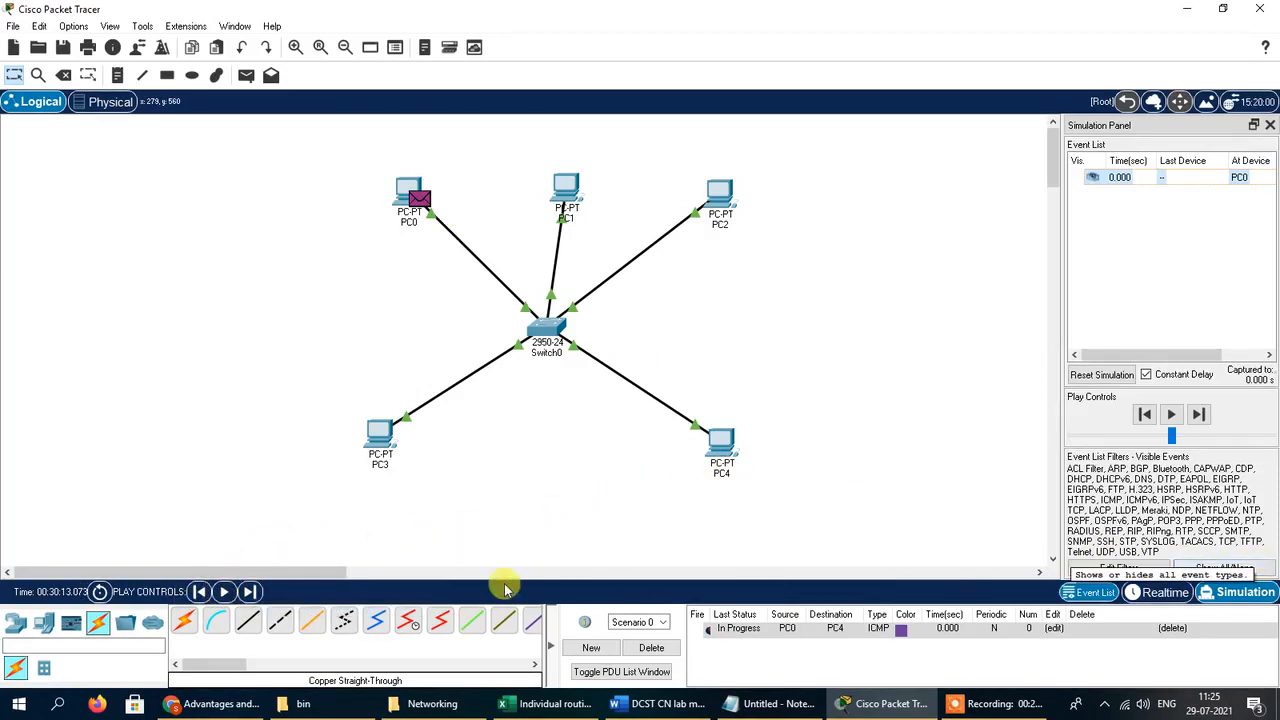
pyautogui.click(249, 592)
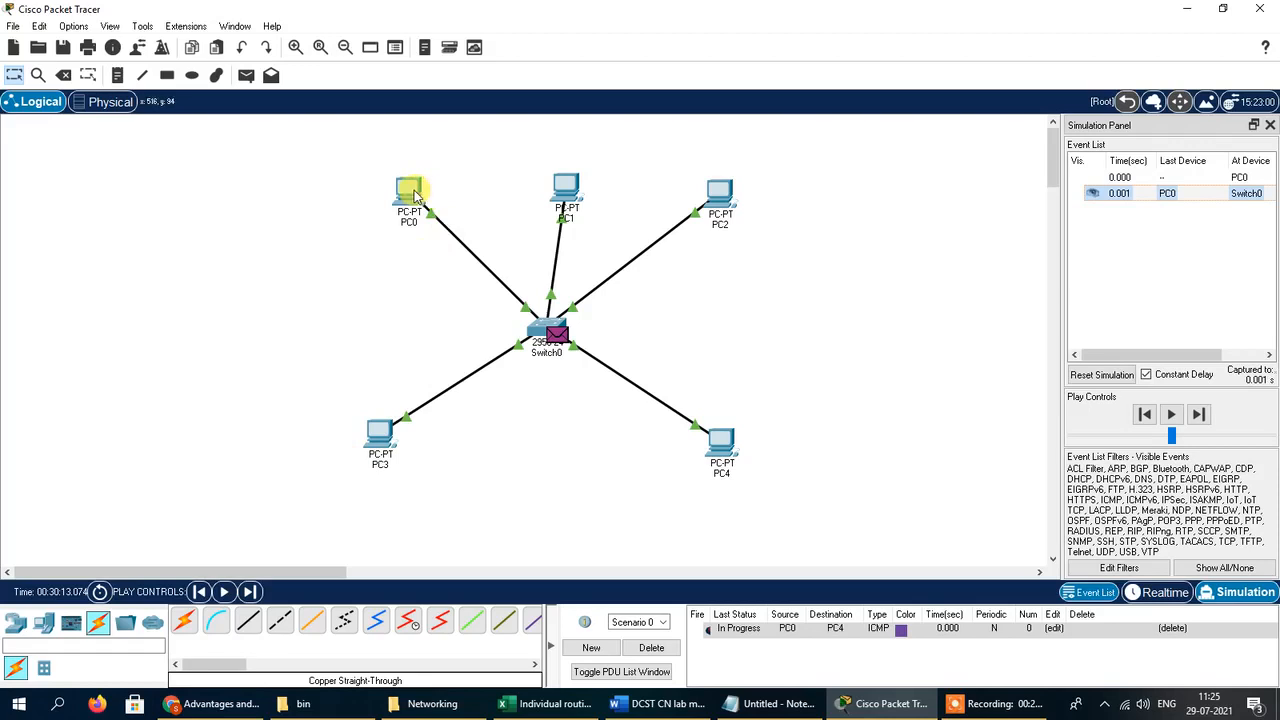
pyautogui.moveTo(416, 195)
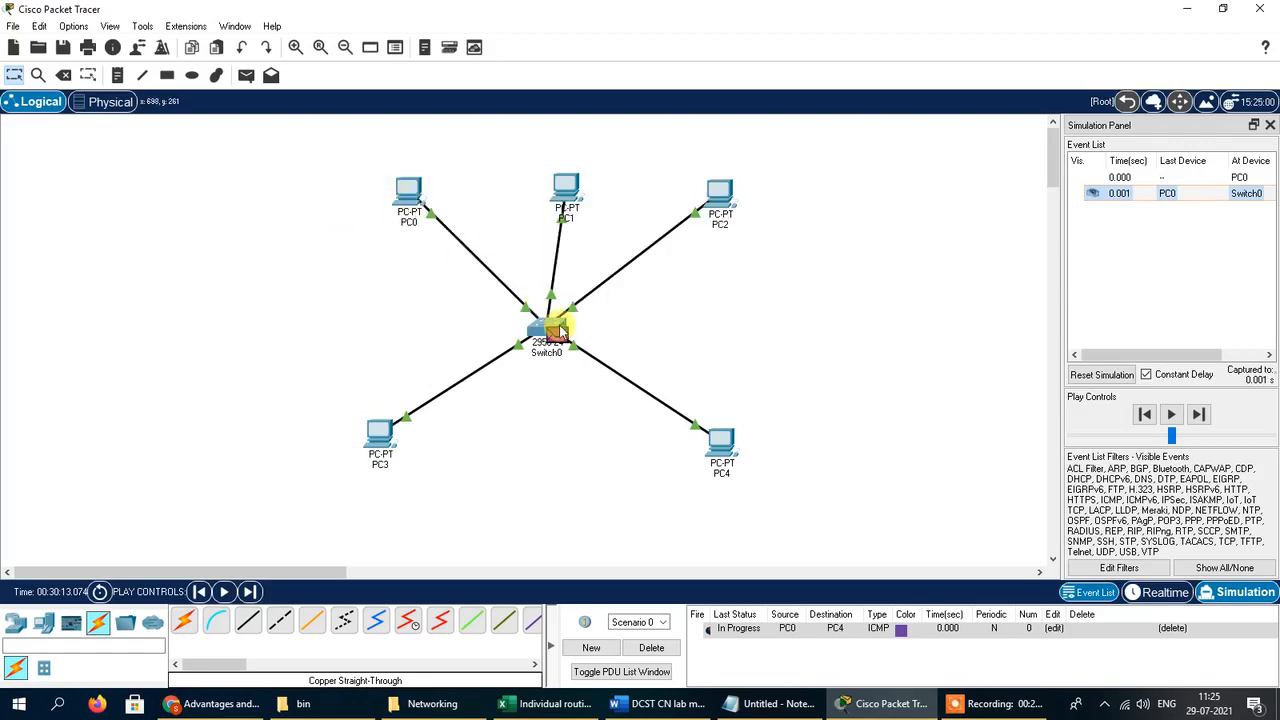
pyautogui.click(249, 592)
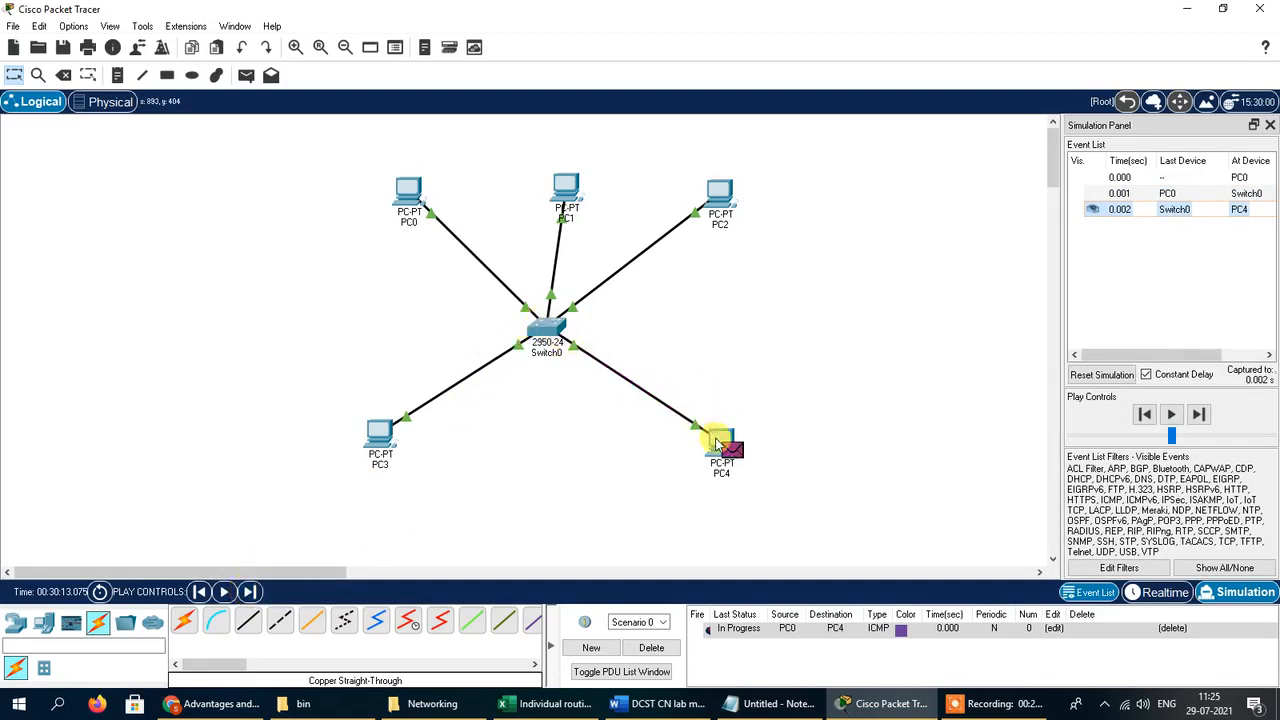
pyautogui.moveTo(718, 447)
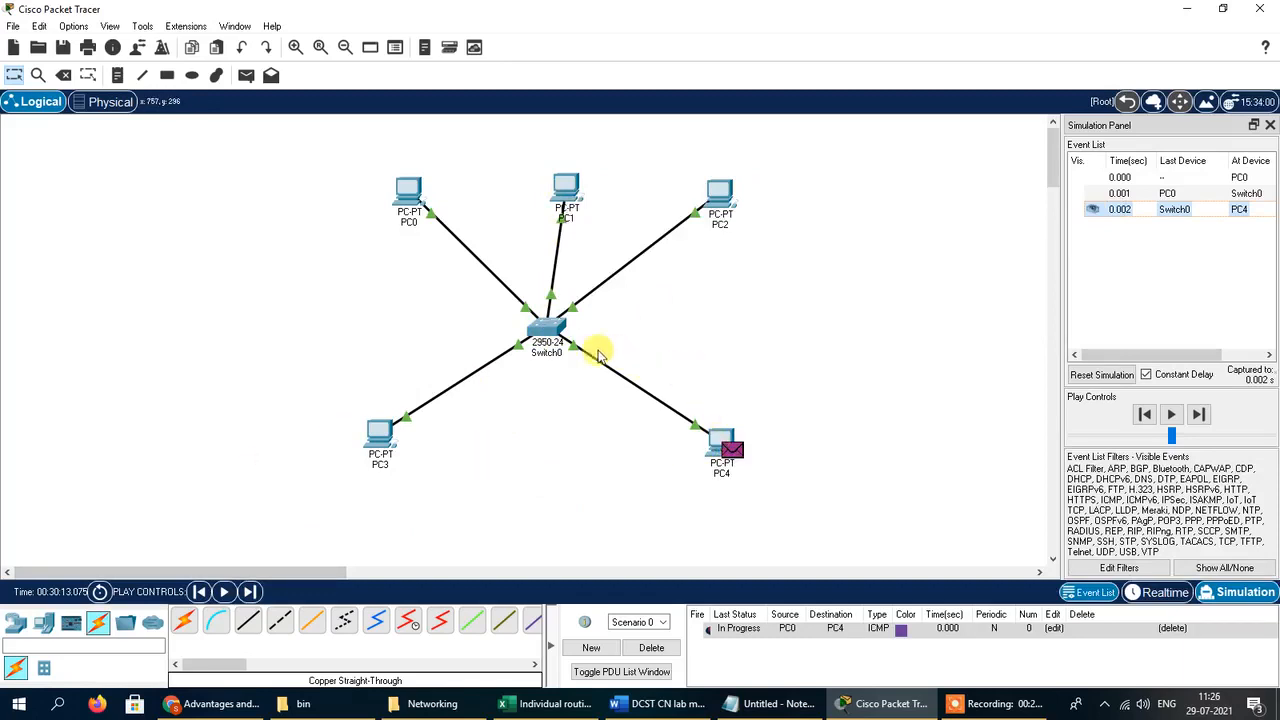
pyautogui.click(249, 592)
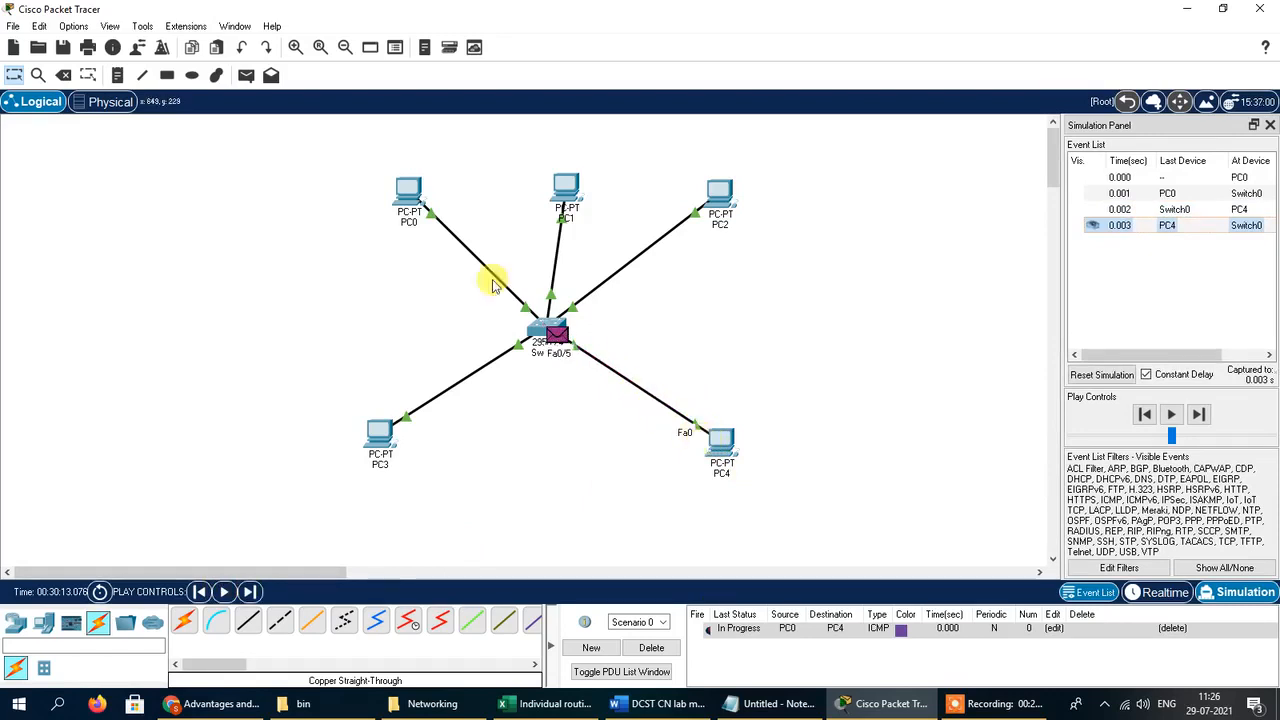
pyautogui.click(249, 592)
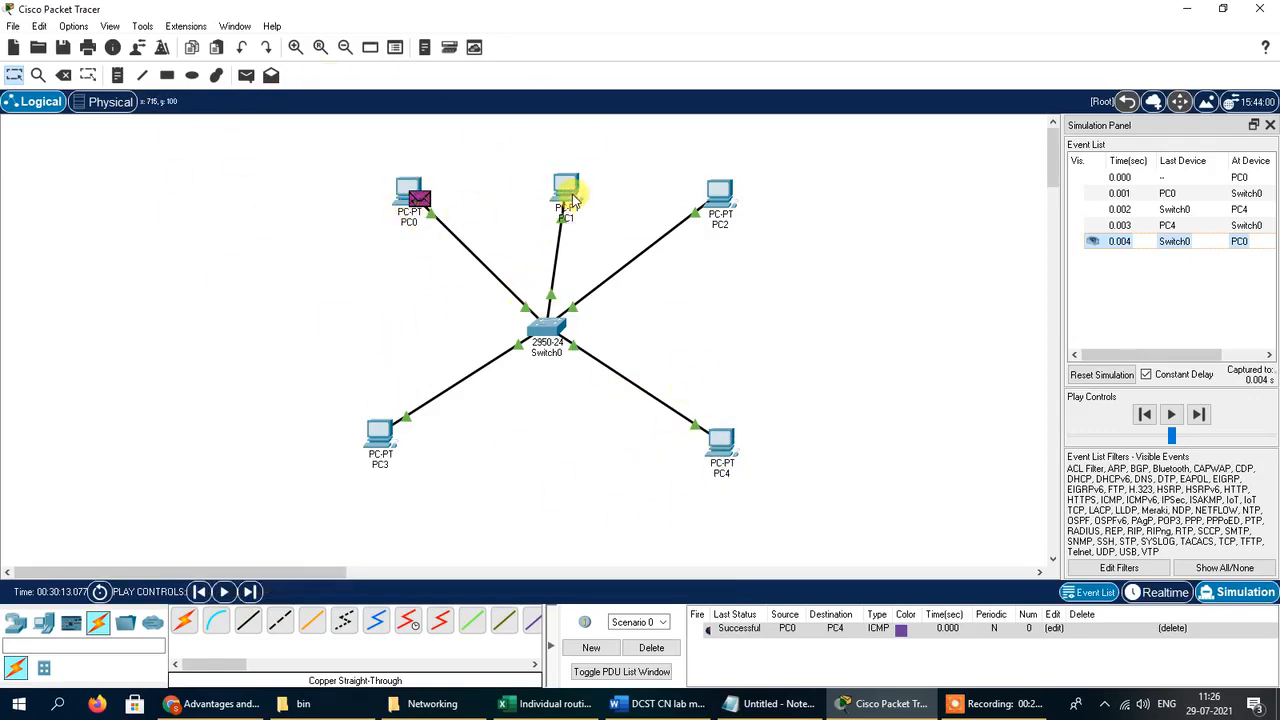
pyautogui.moveTo(572, 190)
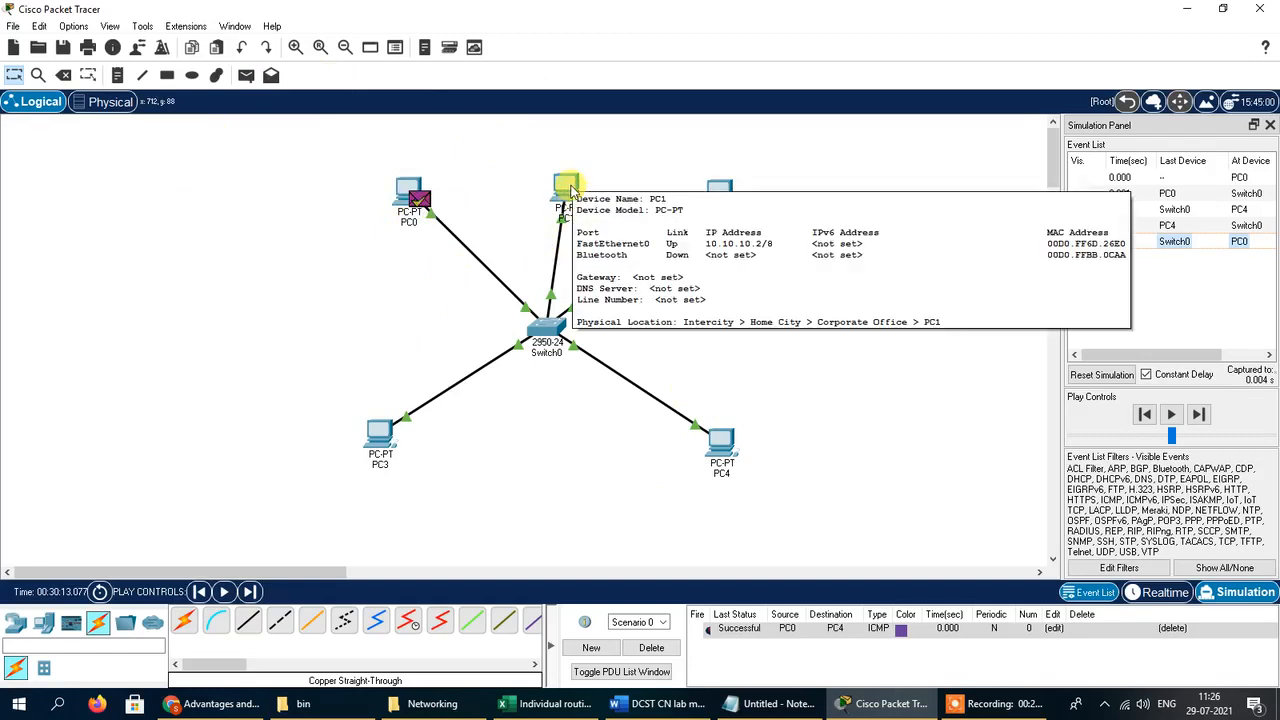